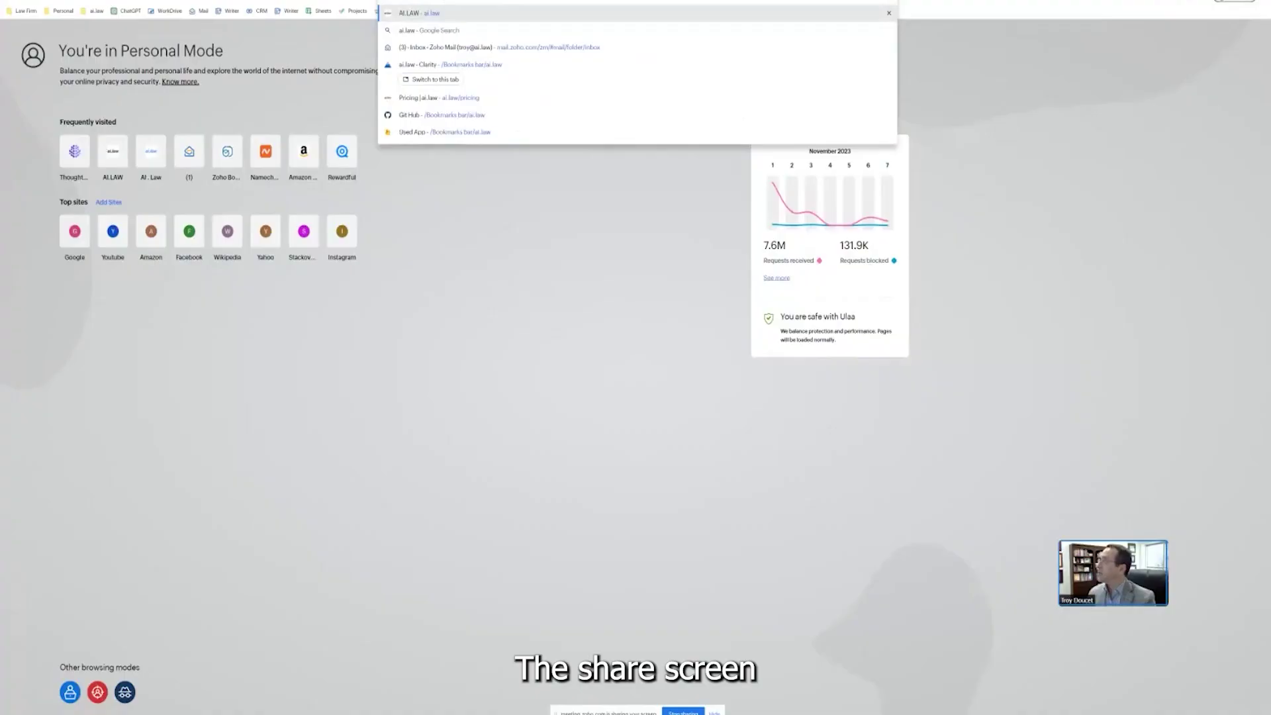
Step: Load the ai.law homepage with its Home, Features, Case Studies and Contact sections
key("ctrl+Tab")
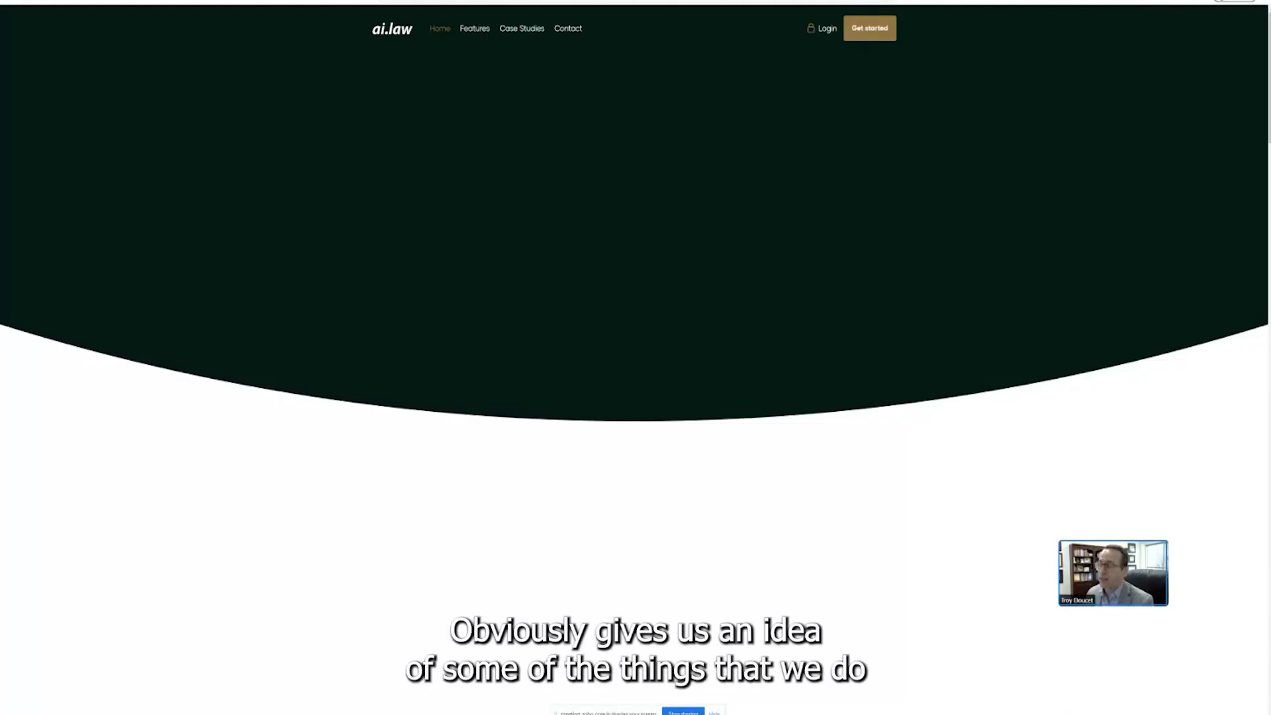
Step: Scroll through the ai.law home page, then go to the Login sign-in page
scroll(644, 296, "down", 7)
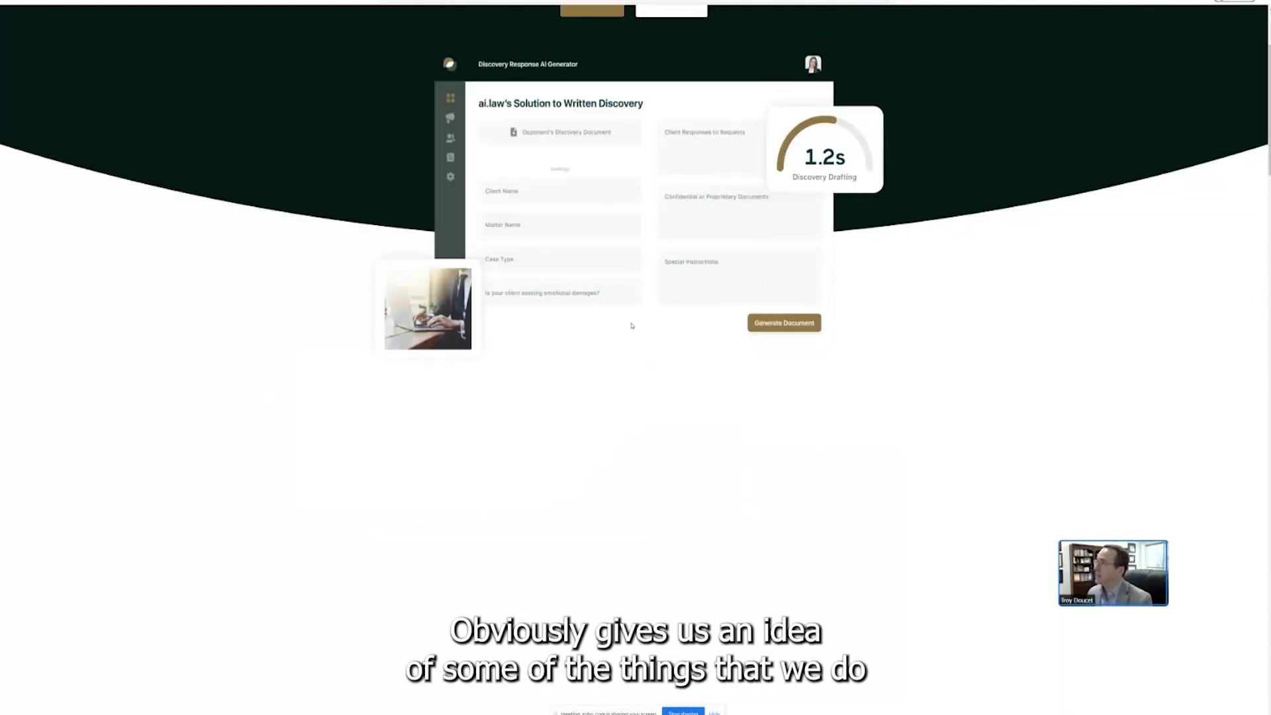
scroll(644, 296, "down", 3)
scroll(619, 173, "up", 1)
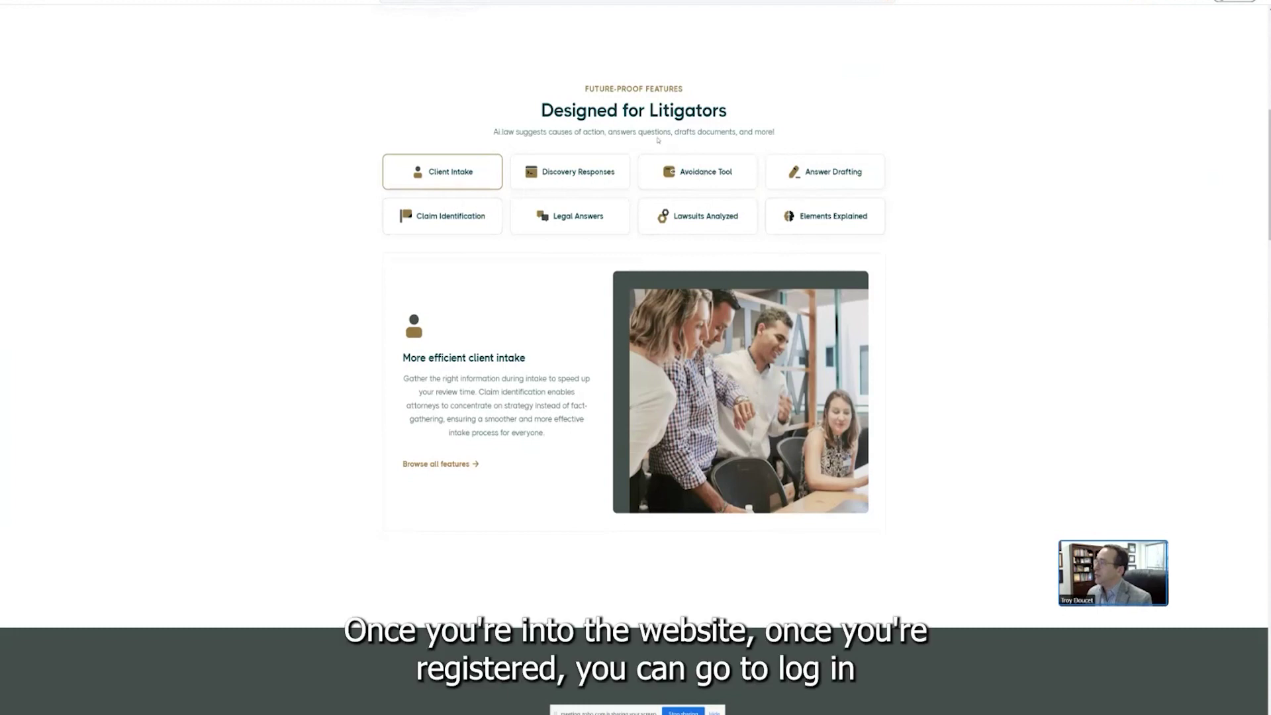
scroll(722, 447, "up", 6)
scroll(722, 448, "up", 2)
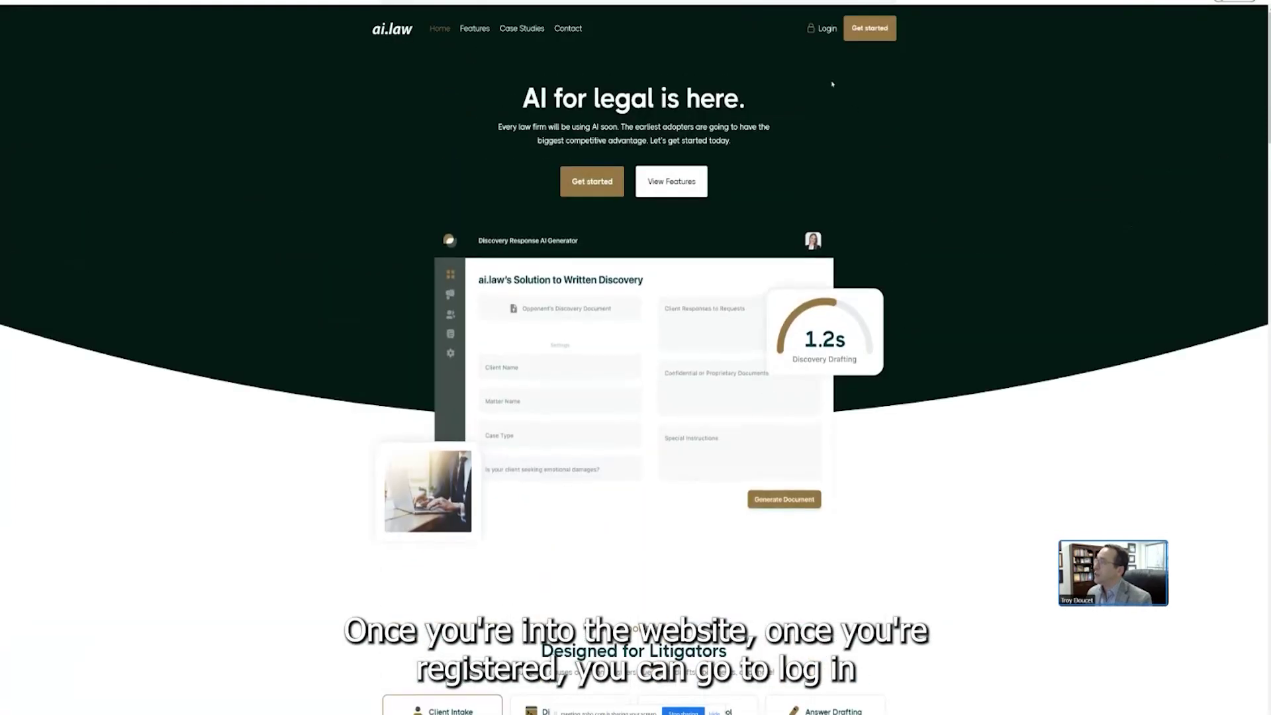
left_click(824, 29)
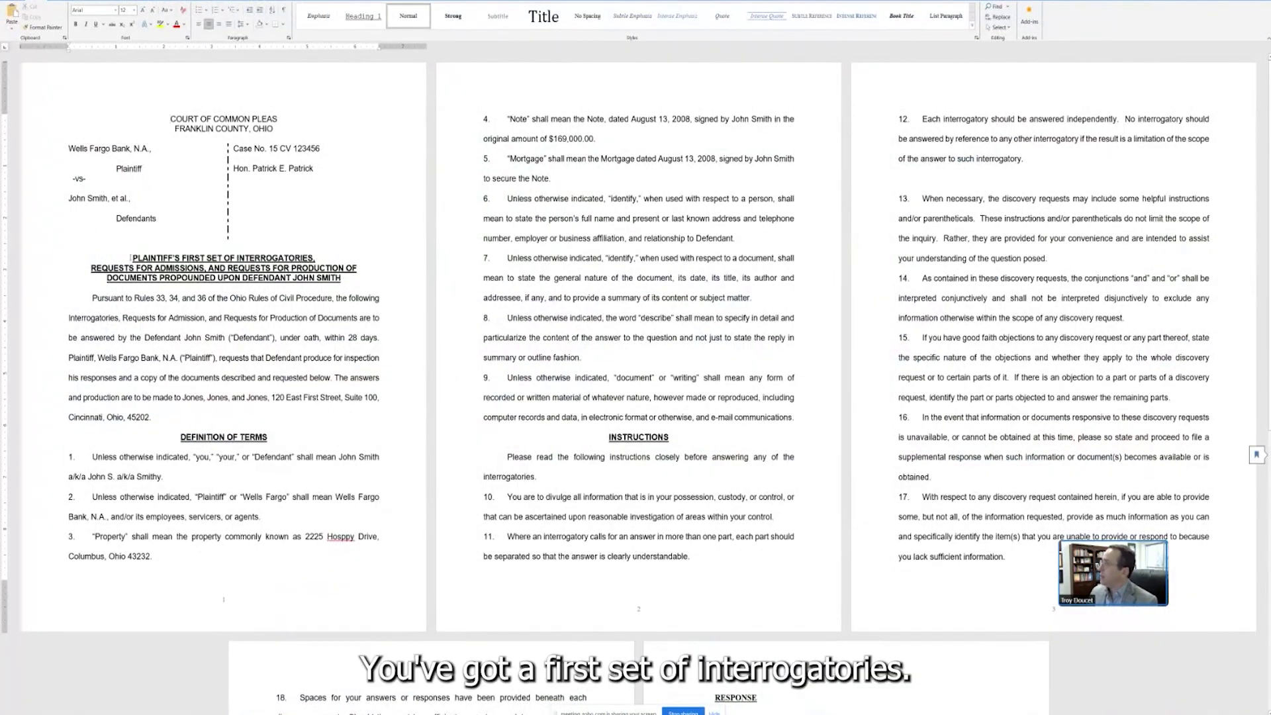
Step: Highlight the discovery title, definitions, instructions, and then all the interrogatories and requests
left_click_drag(131, 257, 363, 398)
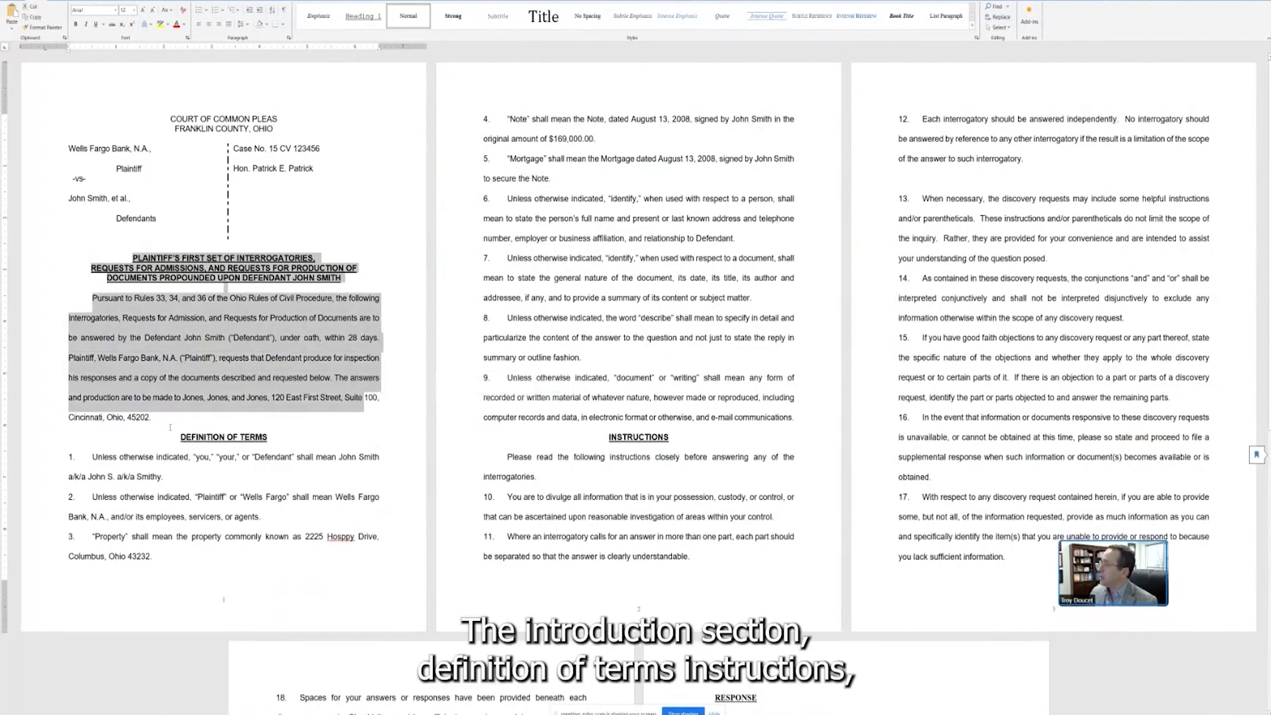
left_click_drag(180, 437, 690, 472)
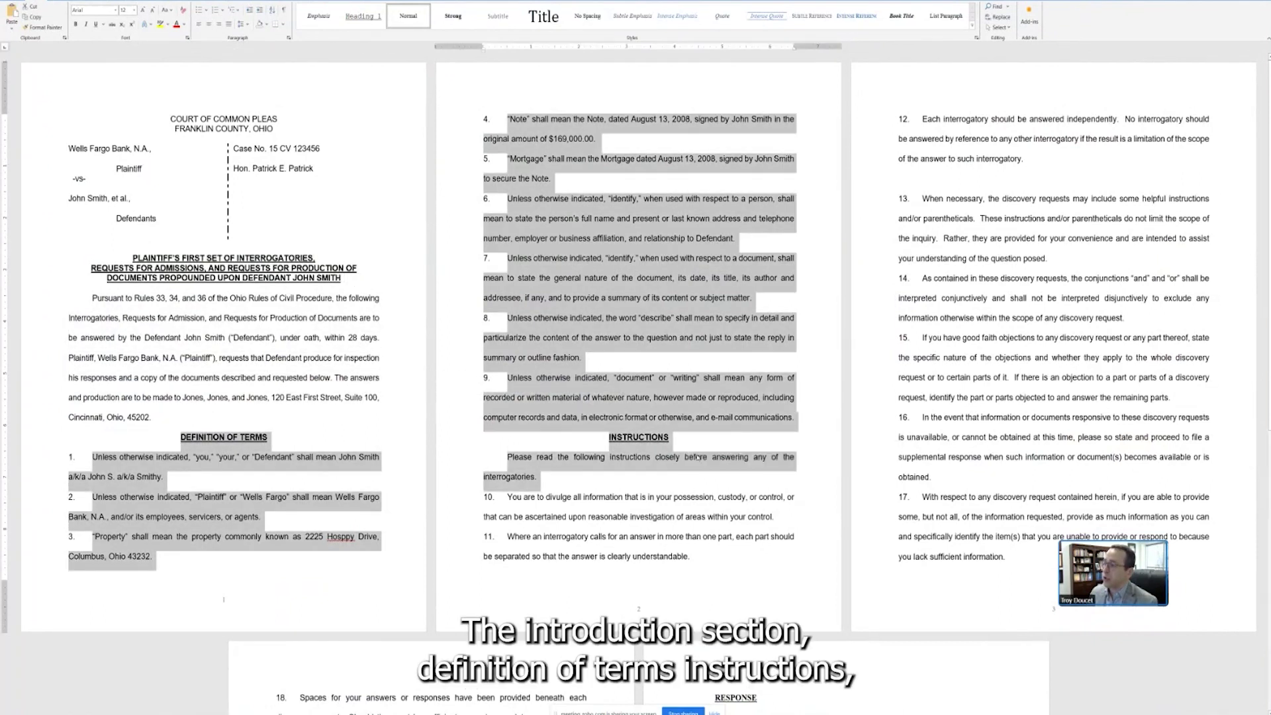
scroll(282, 309, "down", 8)
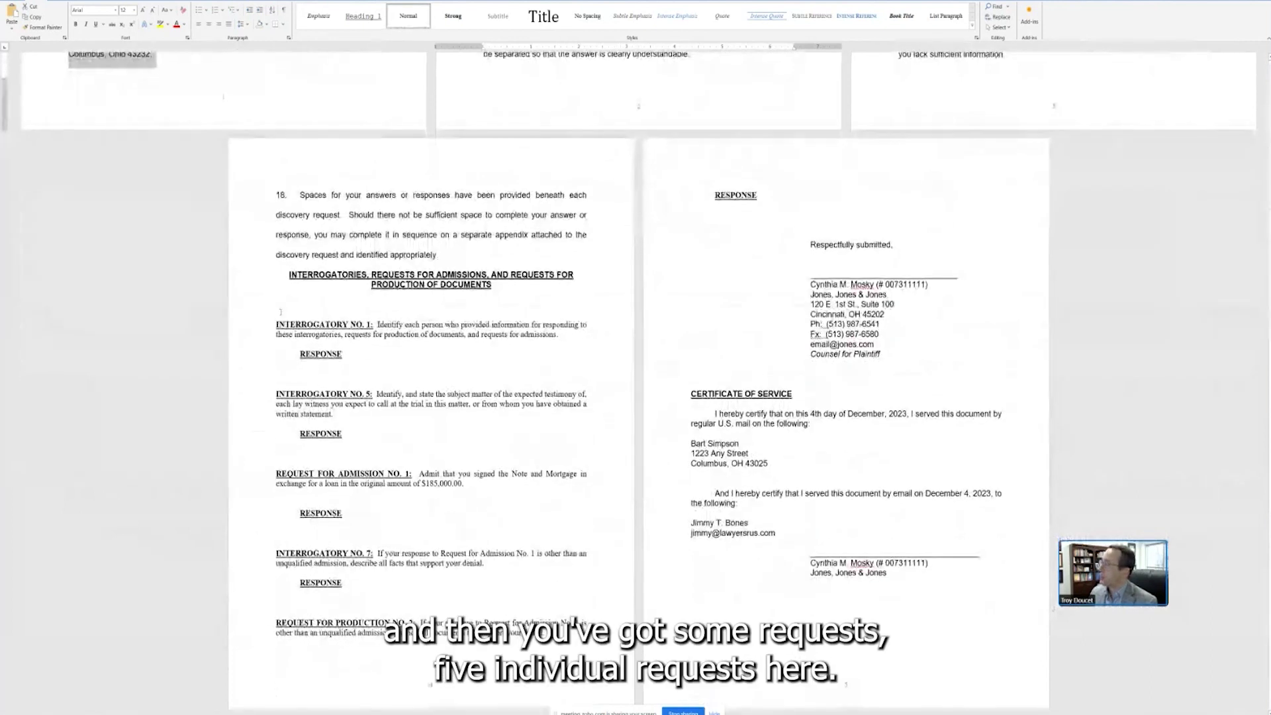
left_click_drag(280, 311, 271, 642)
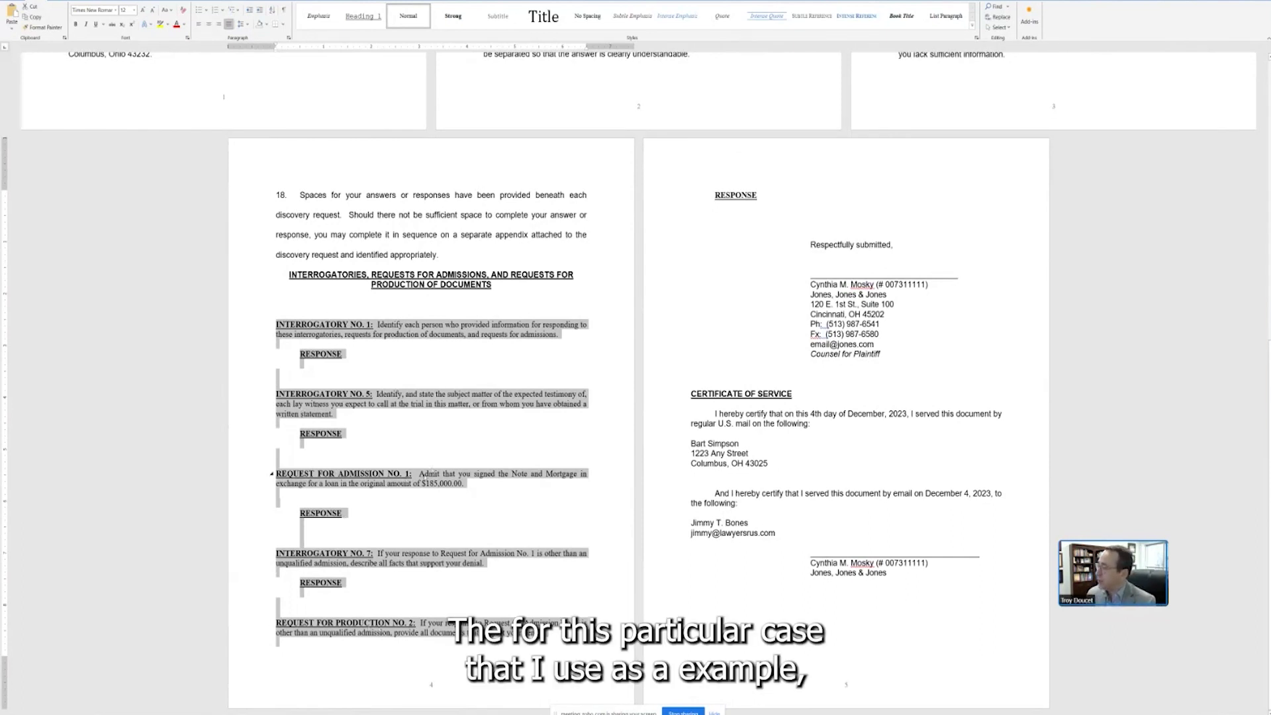
Step: Highlight Request for Admission No. 1 and the opening of Interrogatory No. 1
left_click(421, 475)
left_click_drag(419, 474, 497, 484)
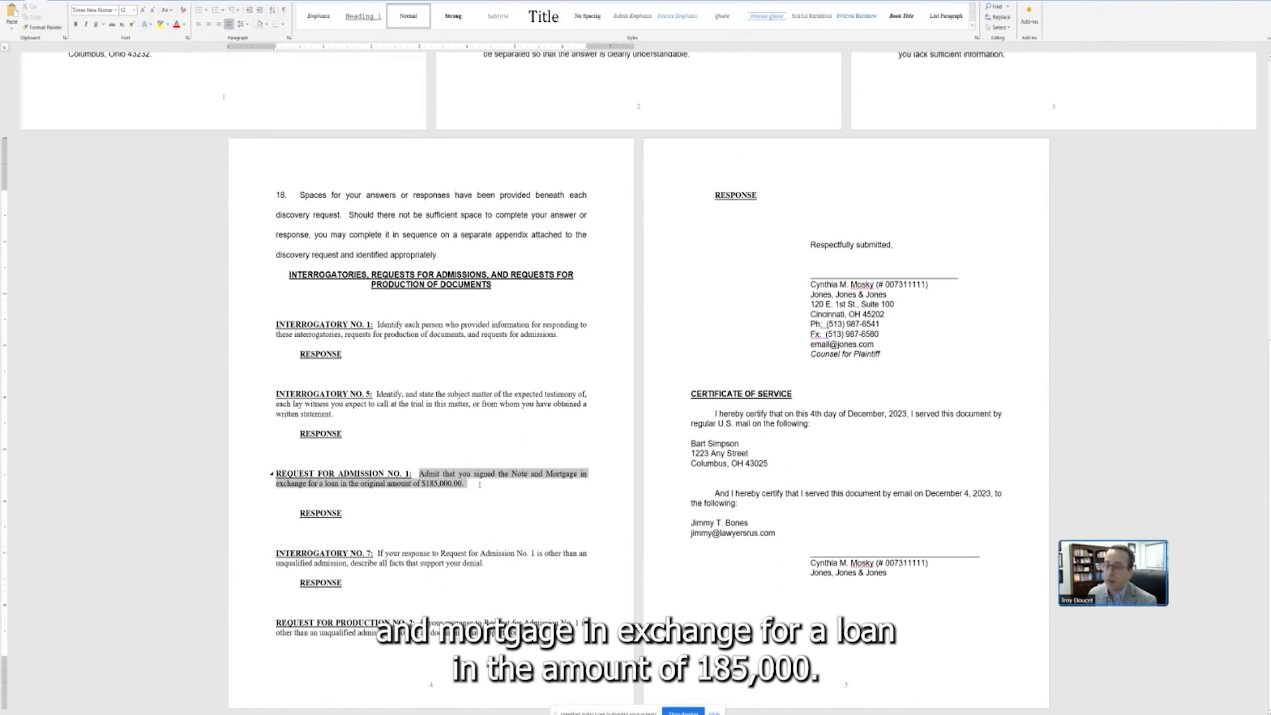
left_click_drag(479, 485, 478, 485)
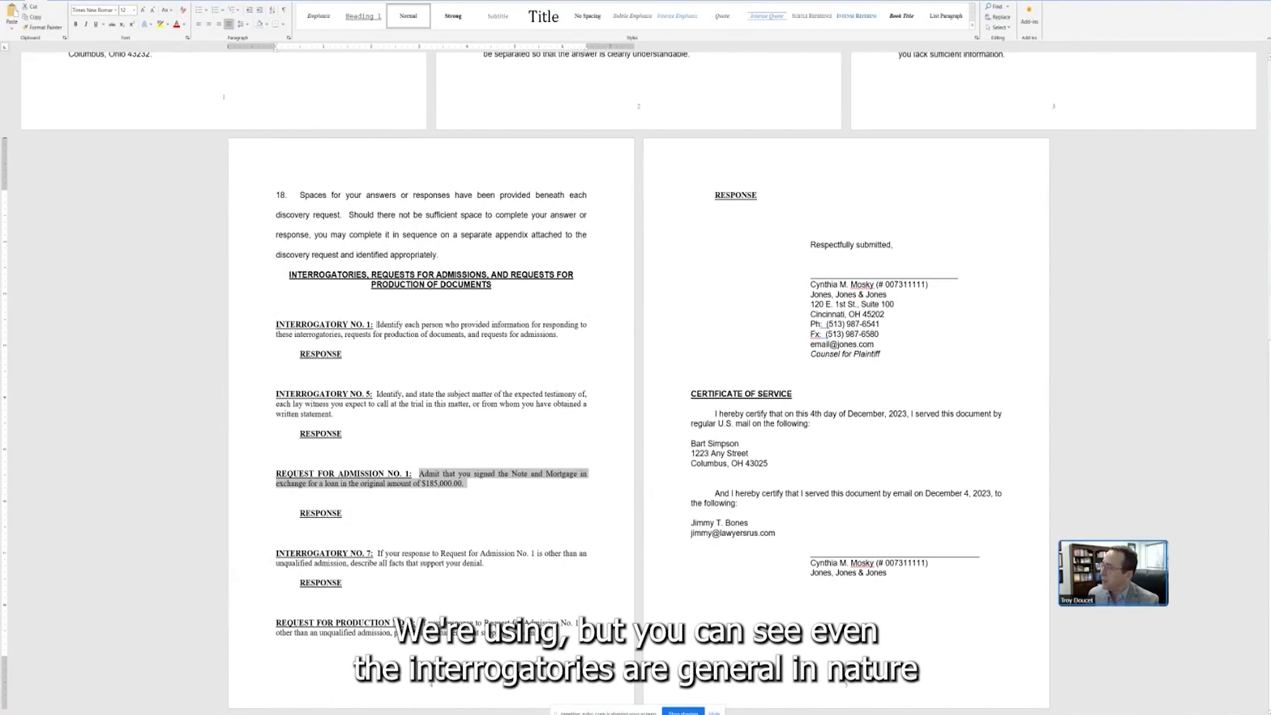
left_click_drag(372, 325, 564, 334)
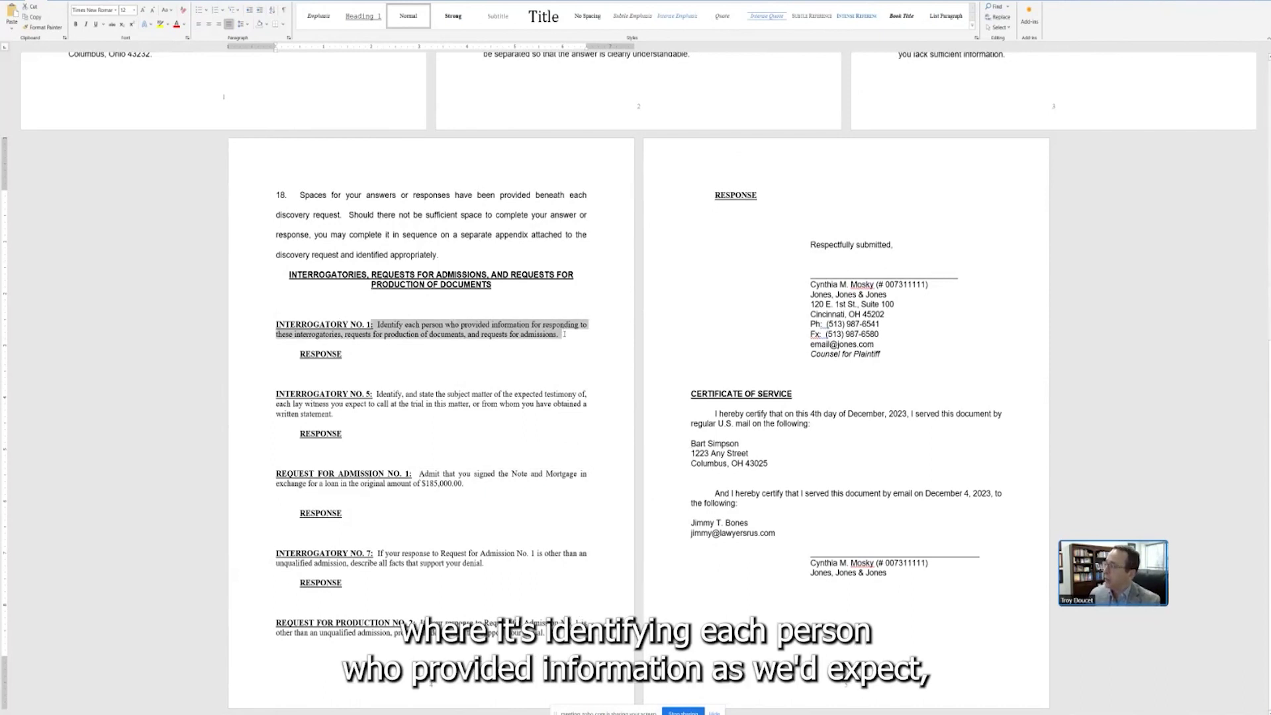
left_click(561, 338)
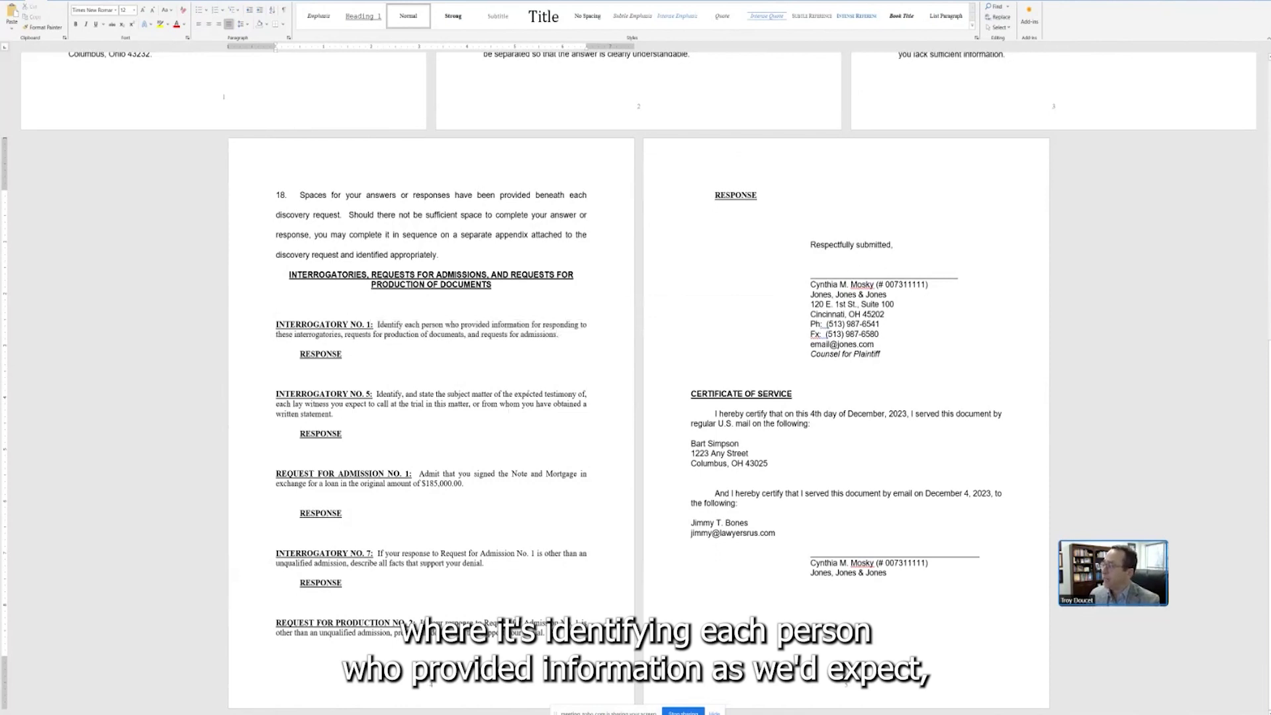
left_click_drag(376, 395, 448, 404)
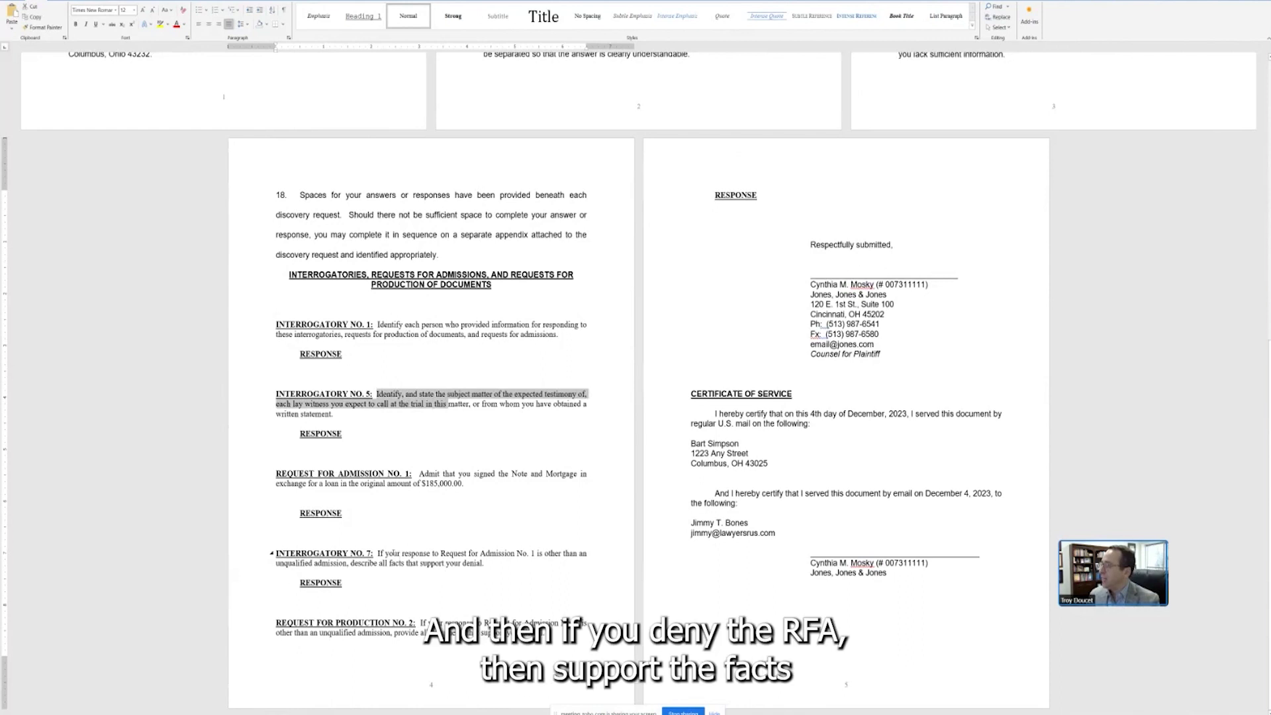
left_click_drag(378, 553, 502, 564)
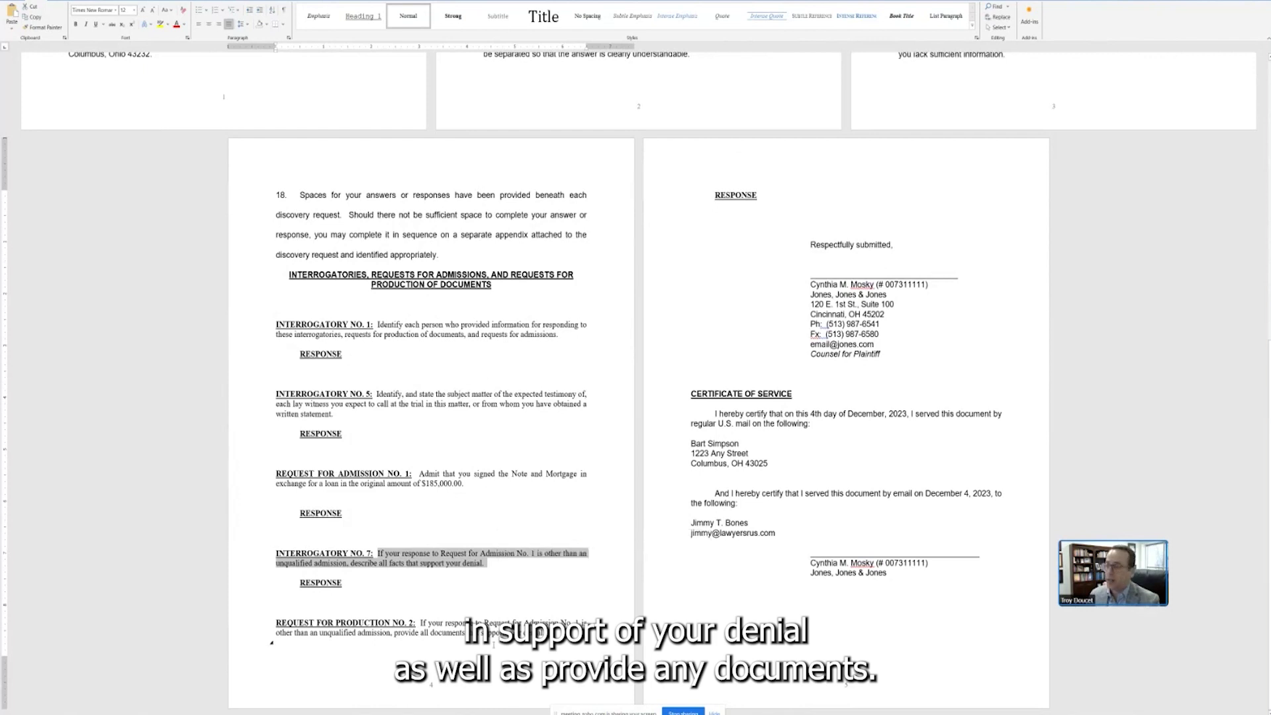
left_click_drag(421, 623, 476, 633)
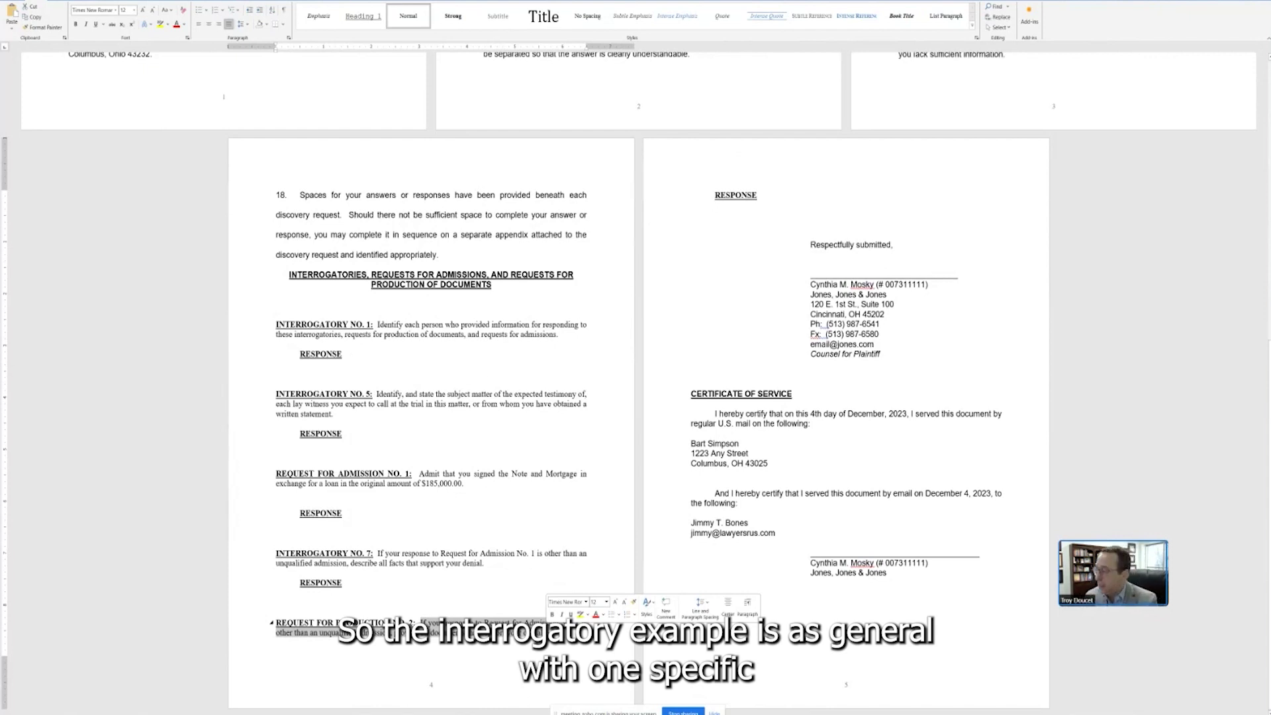
left_click_drag(470, 482, 419, 474)
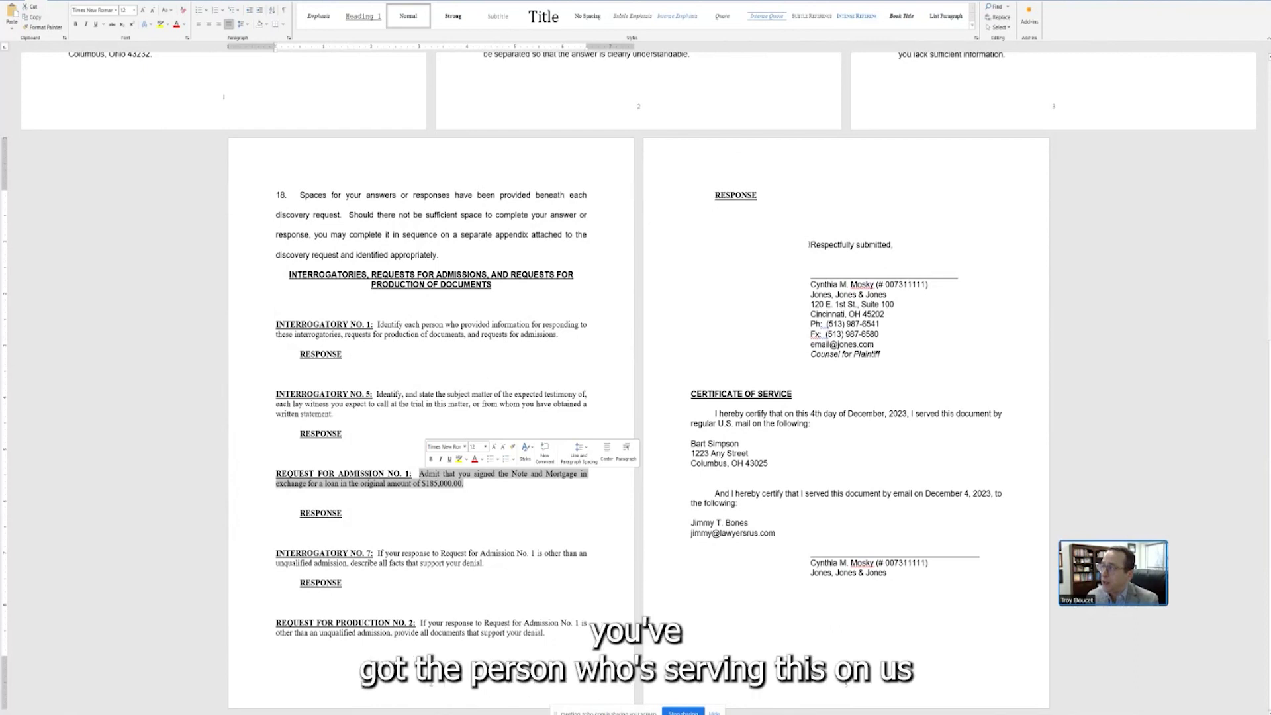
left_click_drag(807, 247, 907, 349)
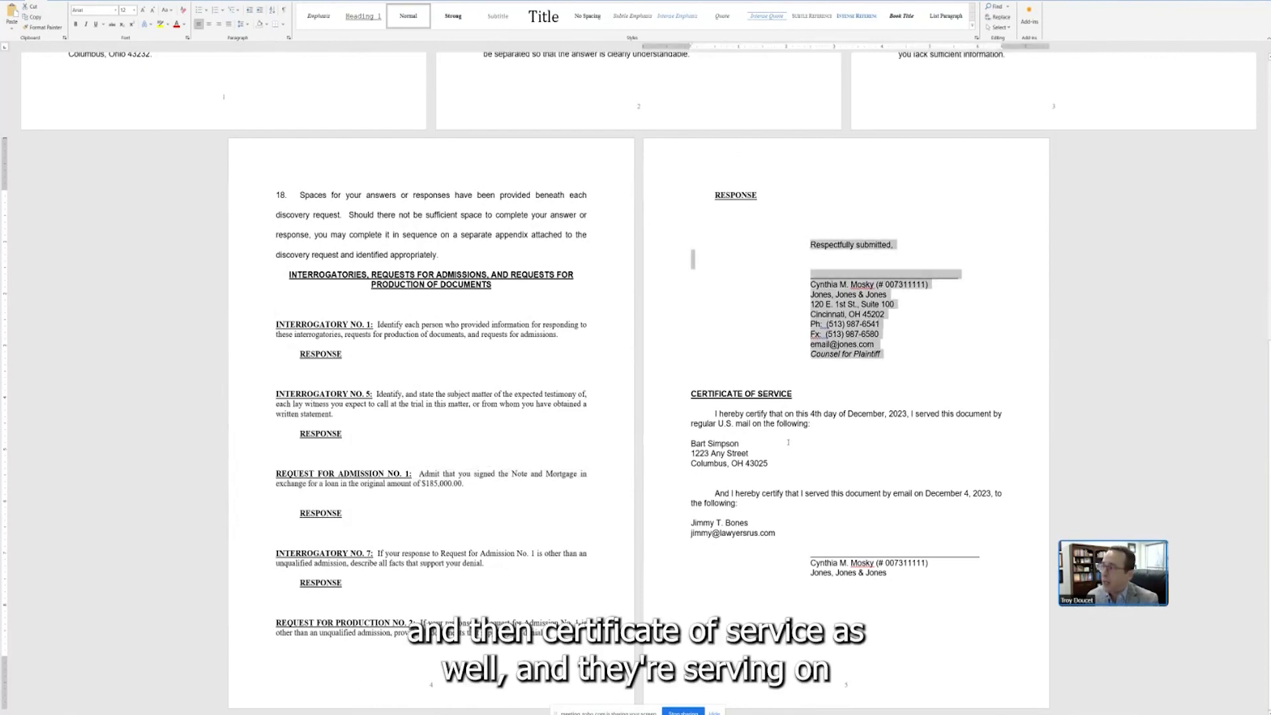
left_click_drag(709, 416, 979, 560)
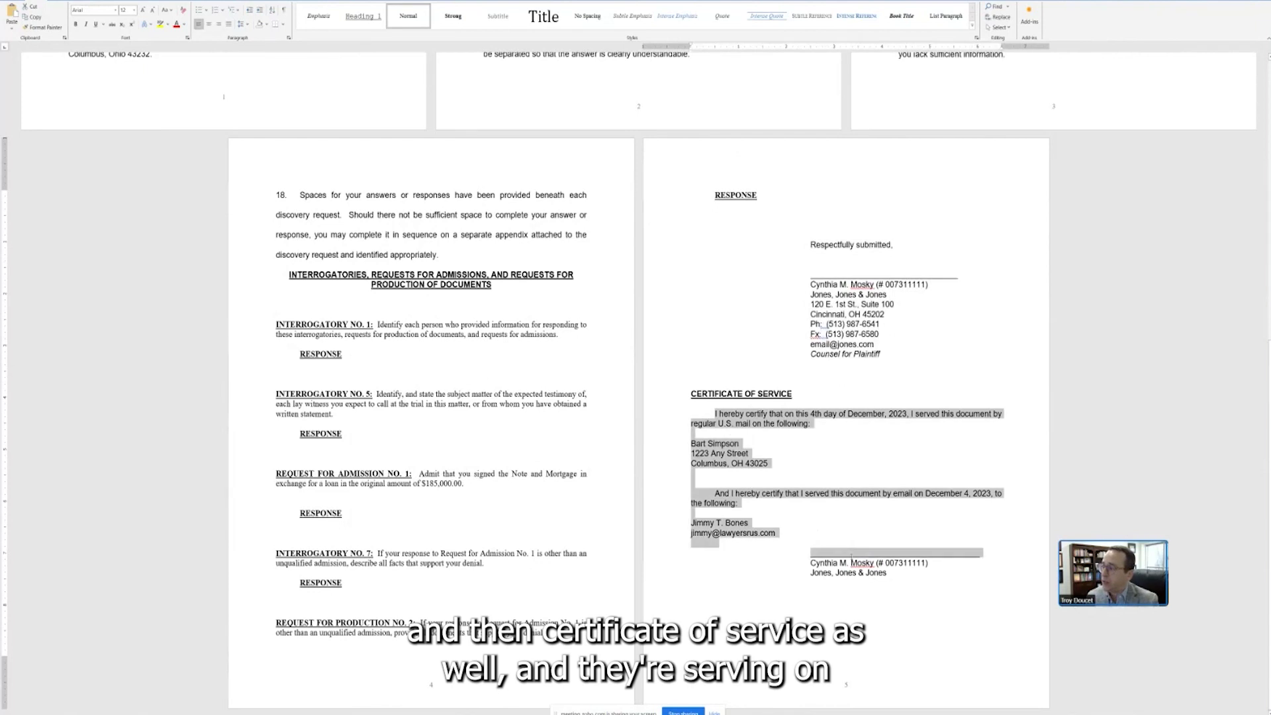
left_click(749, 482)
left_click_drag(752, 454, 741, 471)
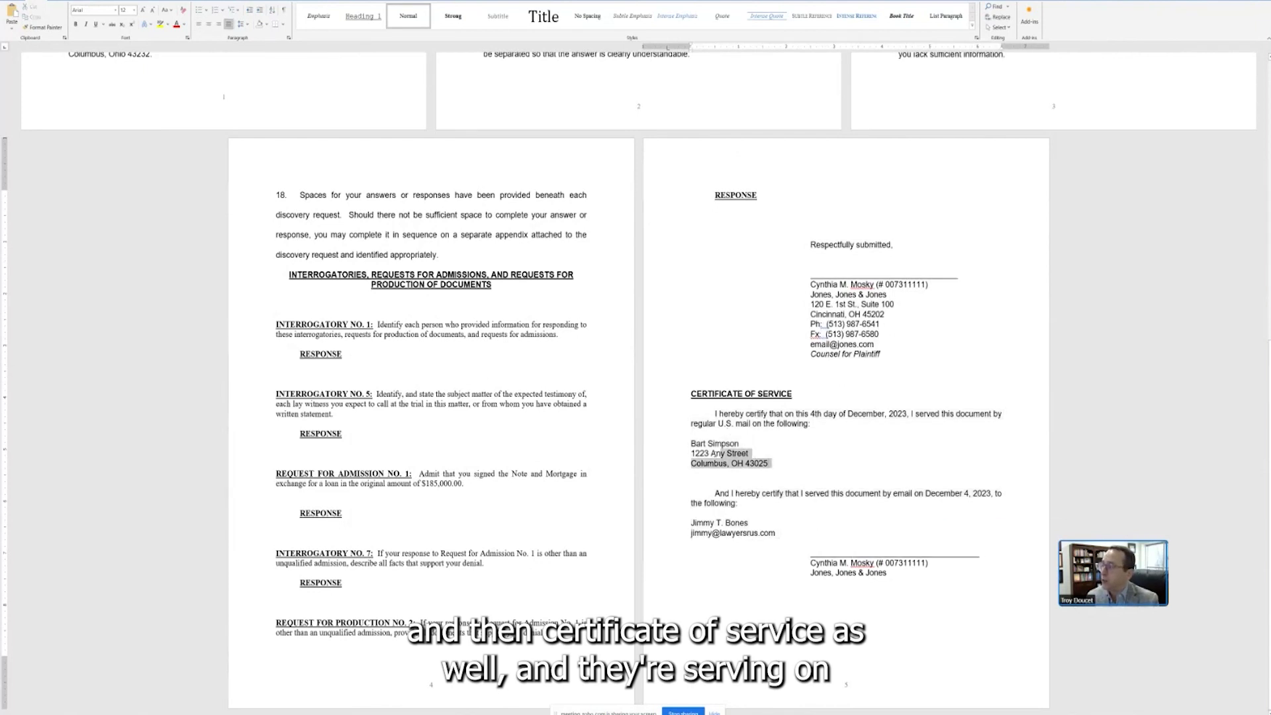
triple_click(770, 533)
left_click(777, 527)
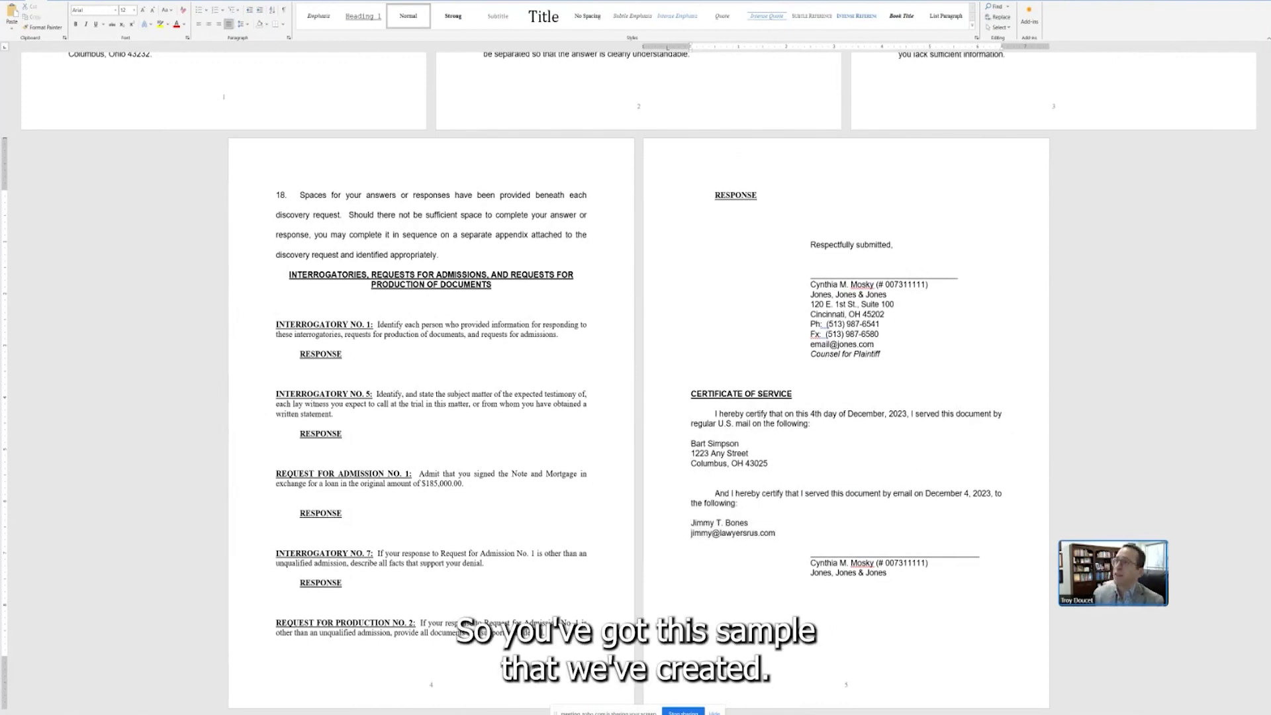
Step: Switch from the Word complaint to ai.law's Discovery Responses page
key("alt+Tab")
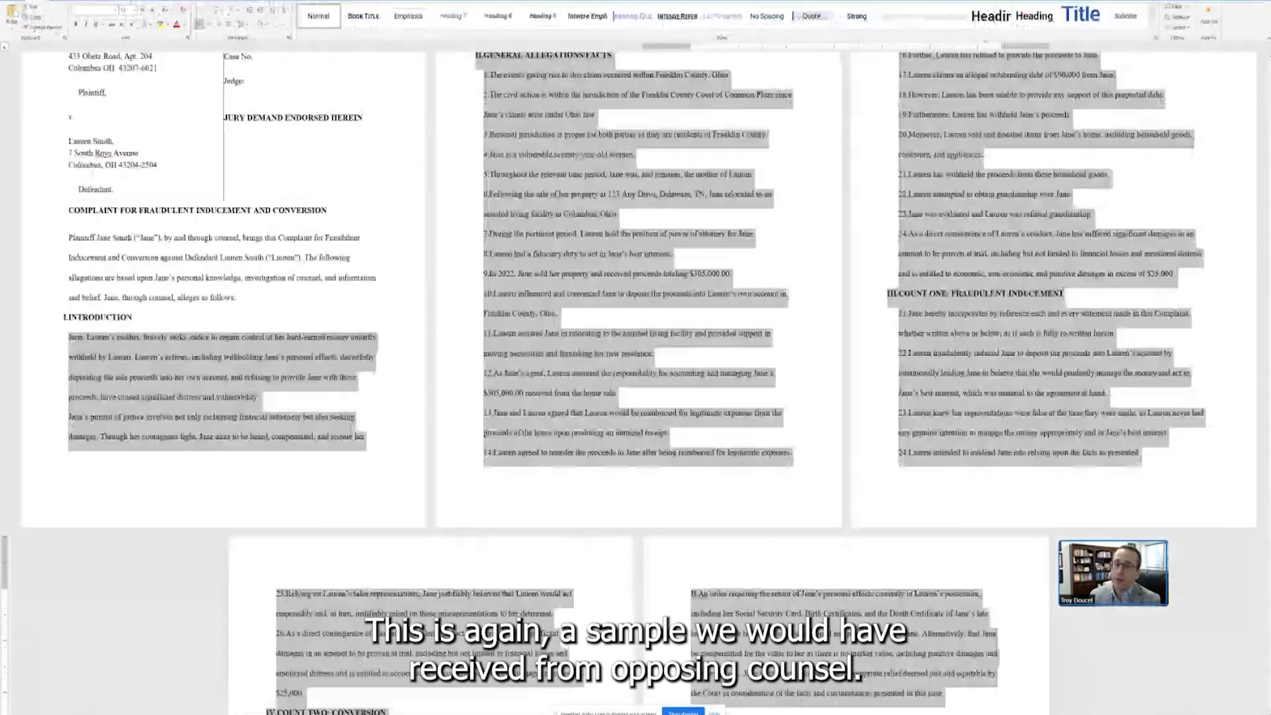
key("super+d")
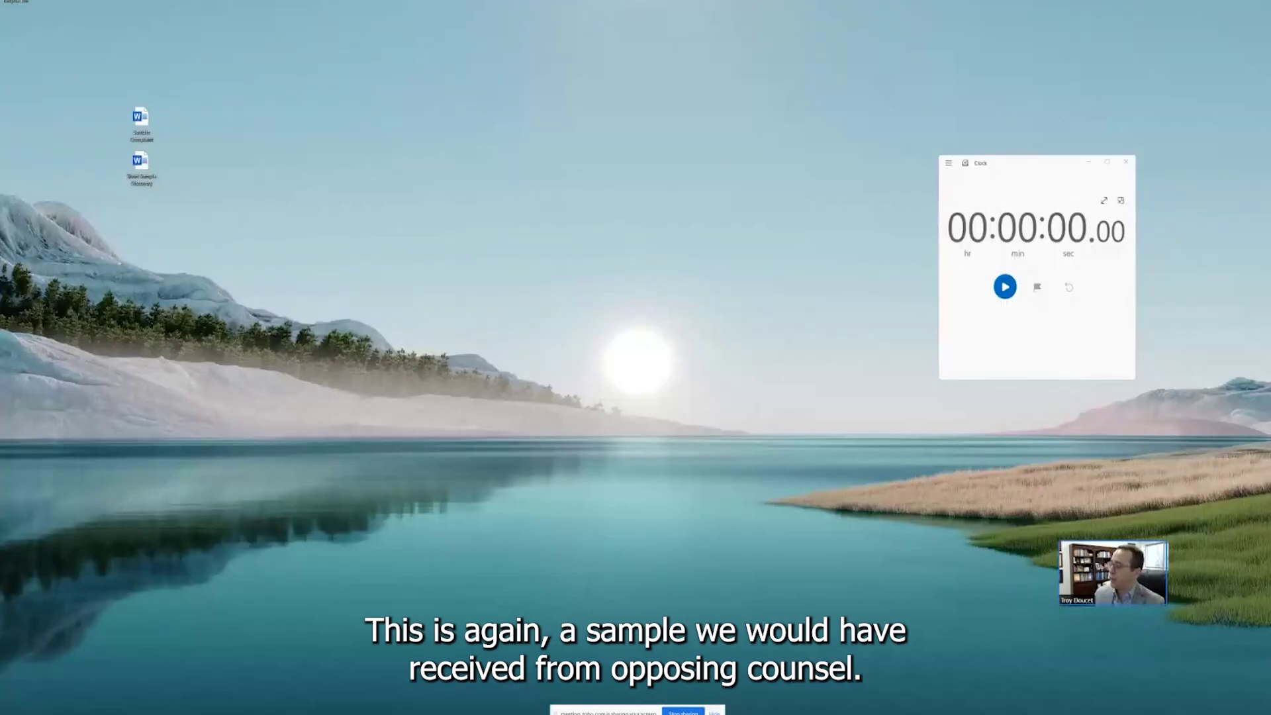
key("alt+Tab")
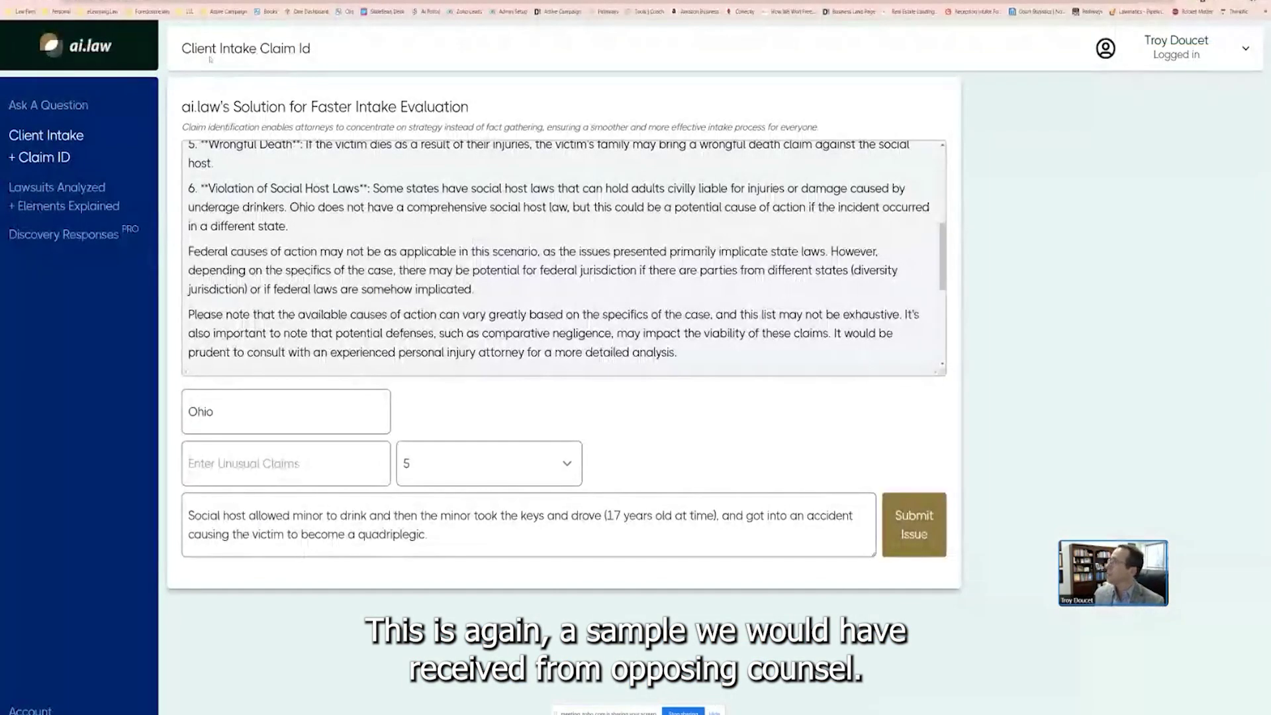
key("ctrl+Tab")
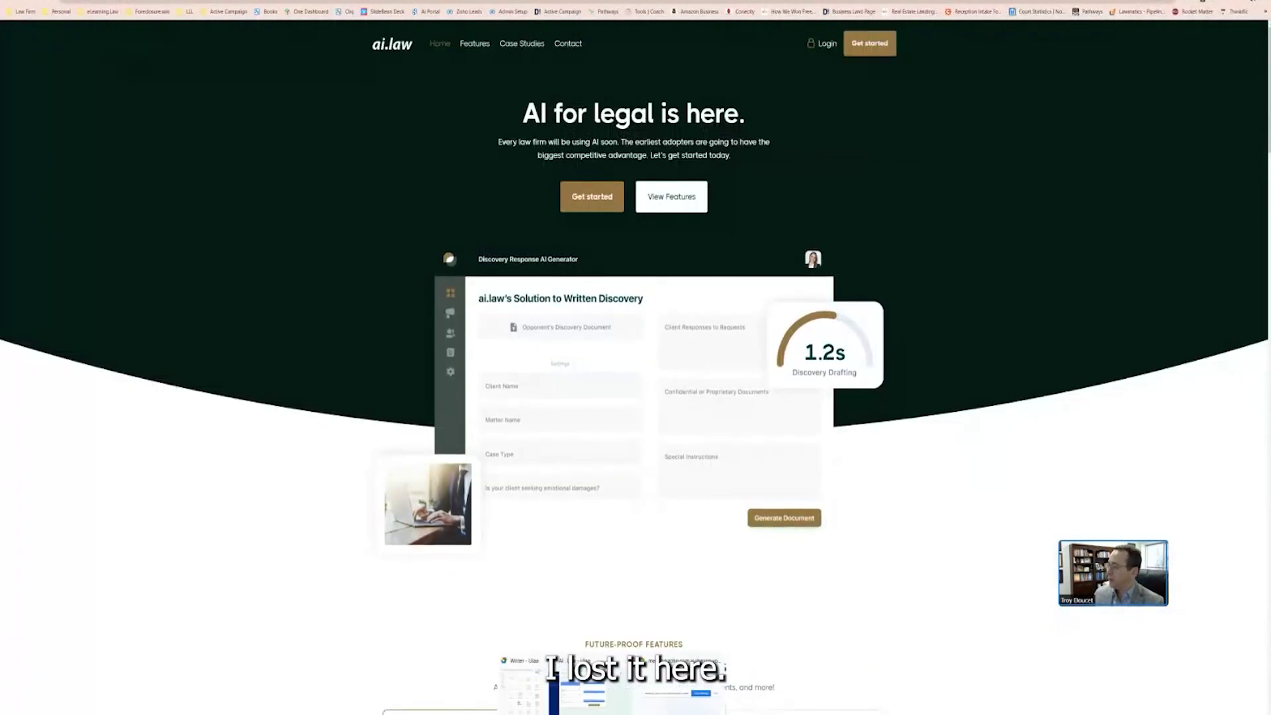
left_click(612, 712)
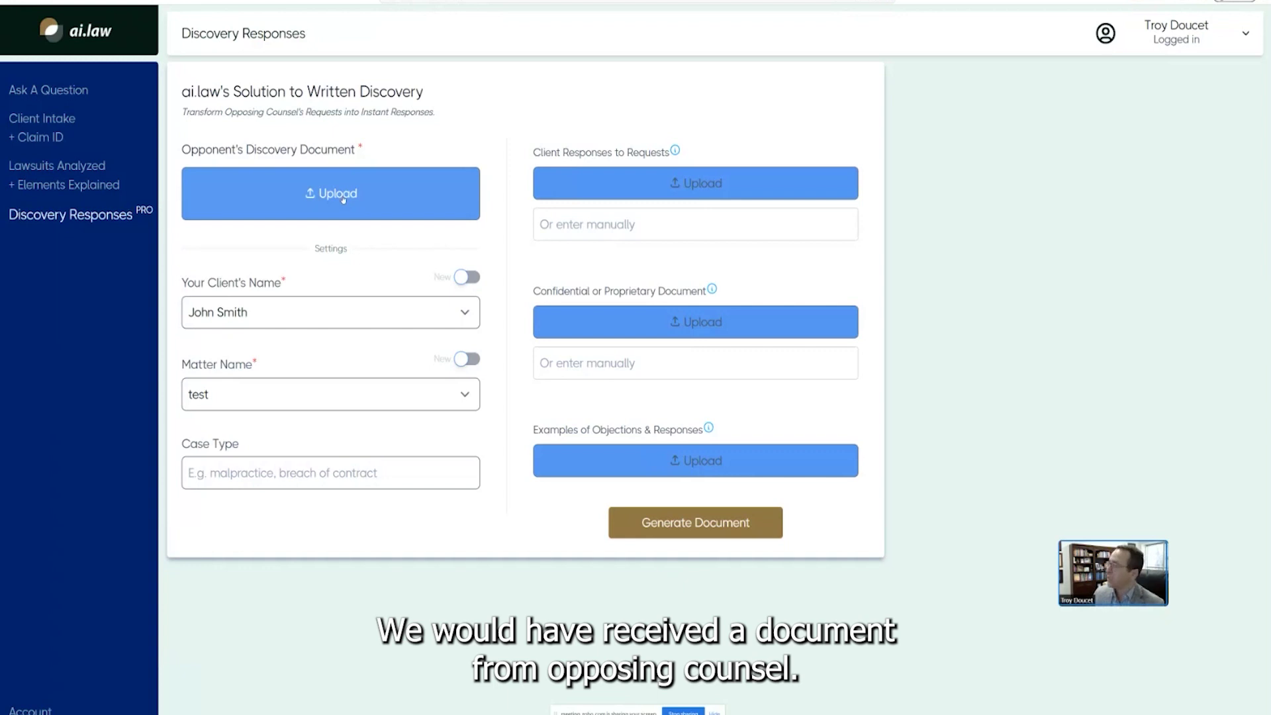
Step: Upload Short Sample Discovery.docx as the opponent's discovery document
left_click(380, 194)
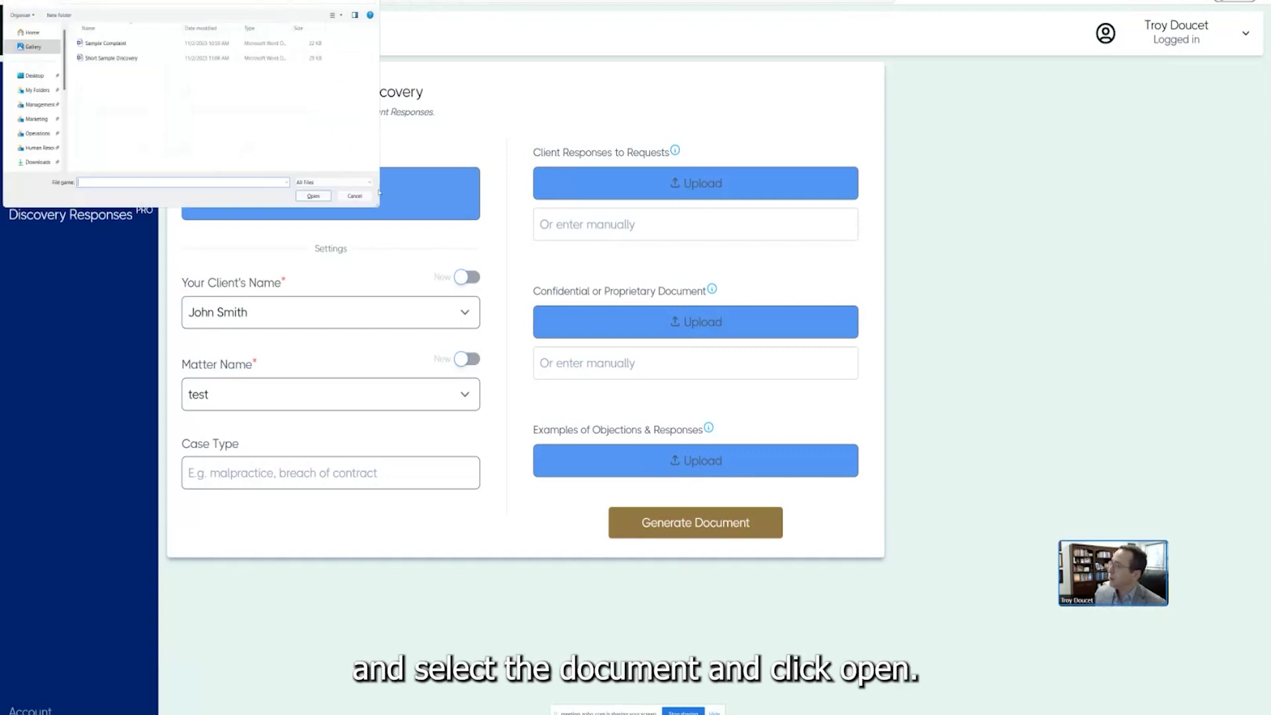
left_click(106, 59)
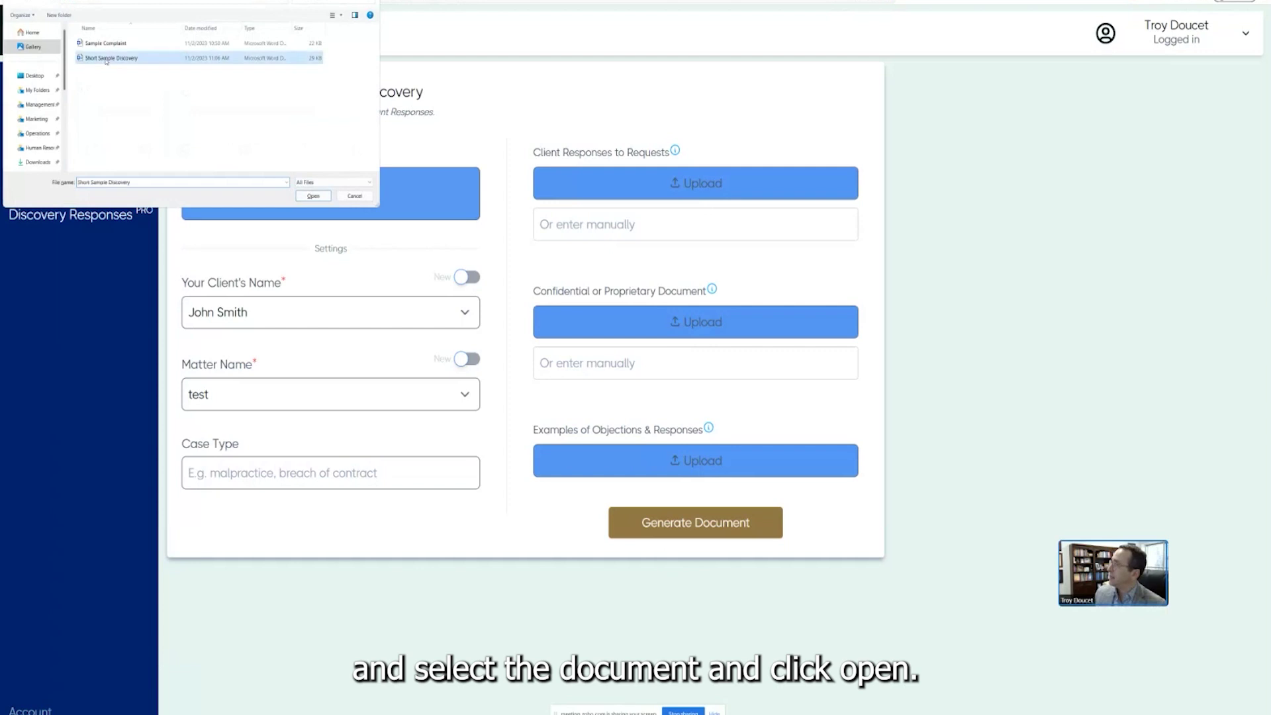
left_click(313, 196)
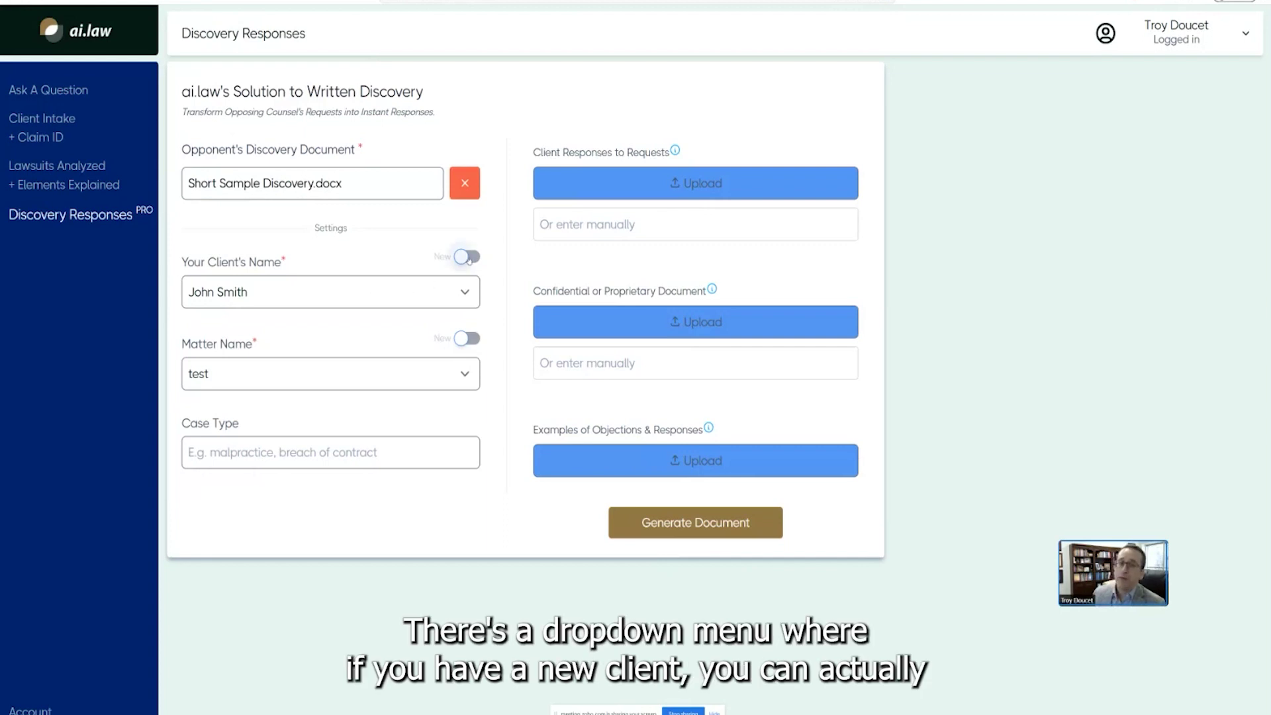
Step: Add a new client named New Demo Client with matter name Foreclosure
left_click(468, 257)
left_click(366, 299)
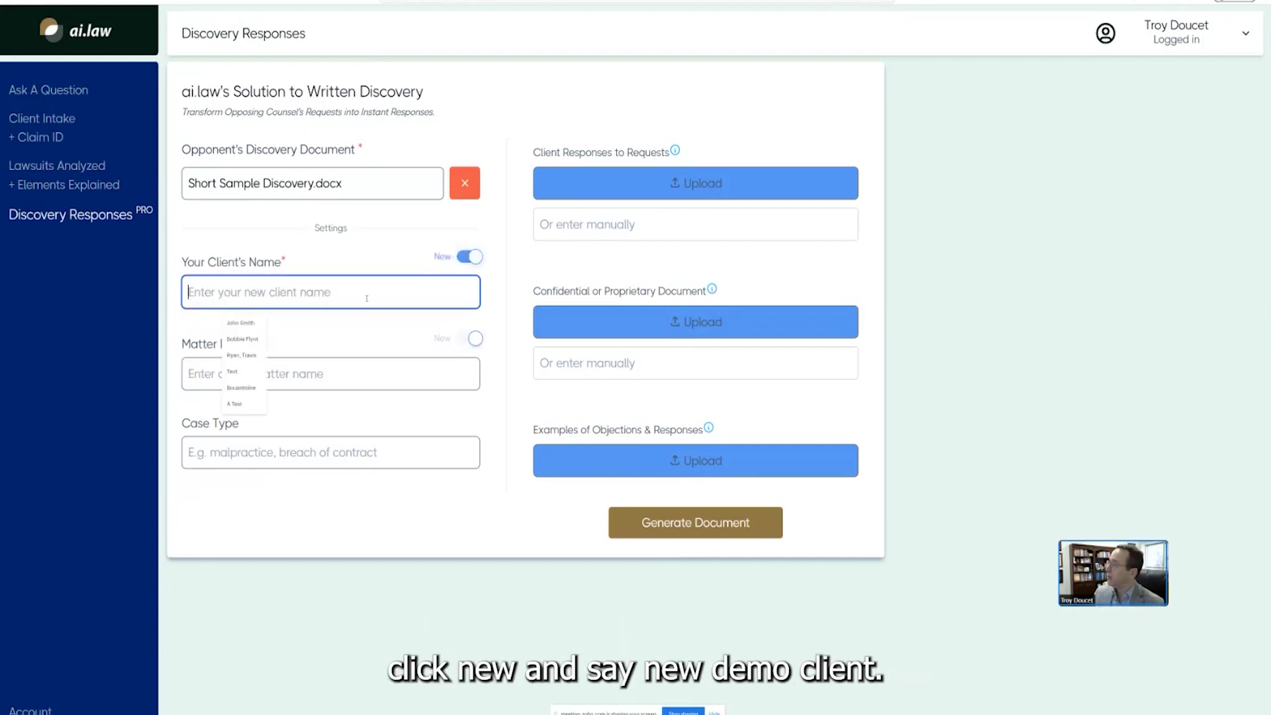
type("New ")
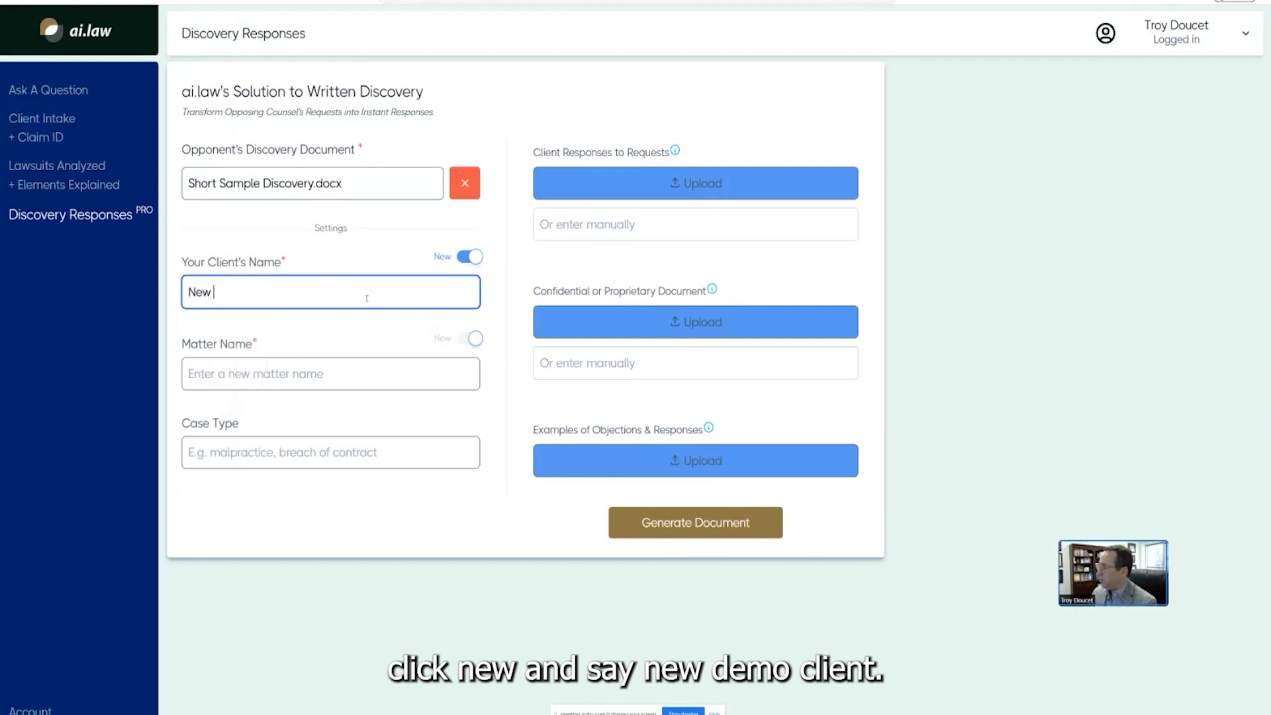
type("Demo Client")
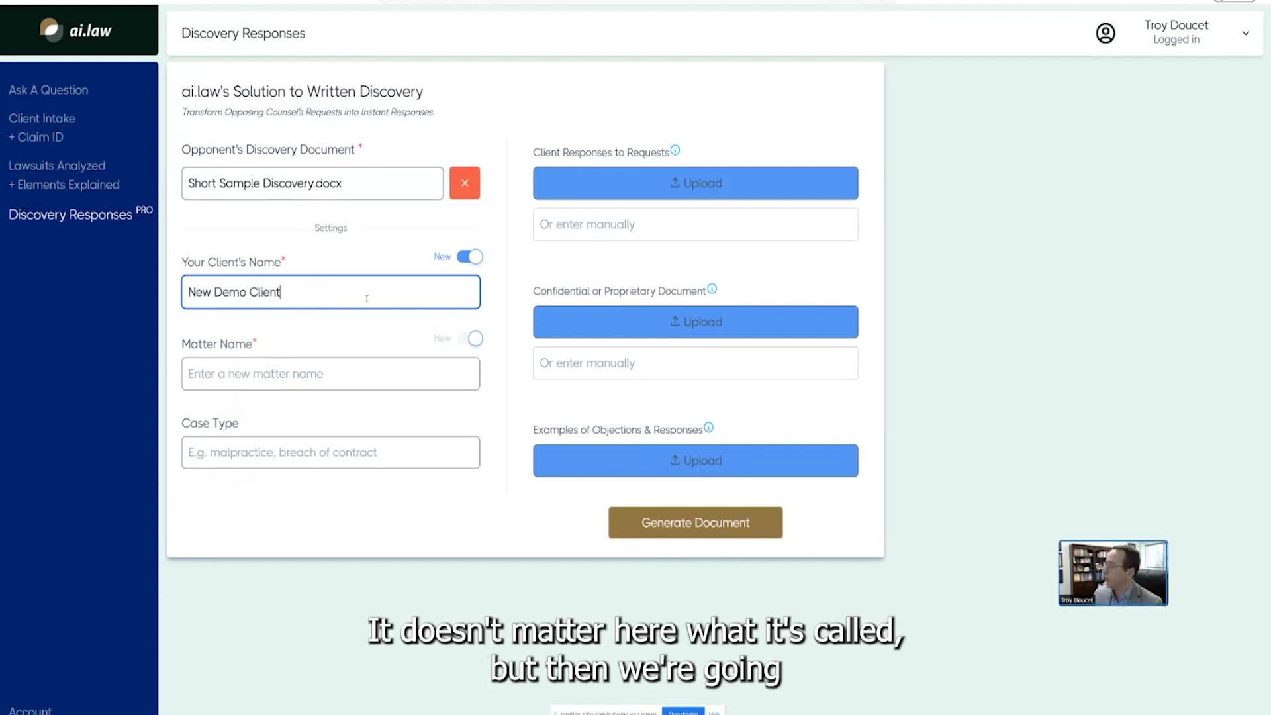
key("Tab")
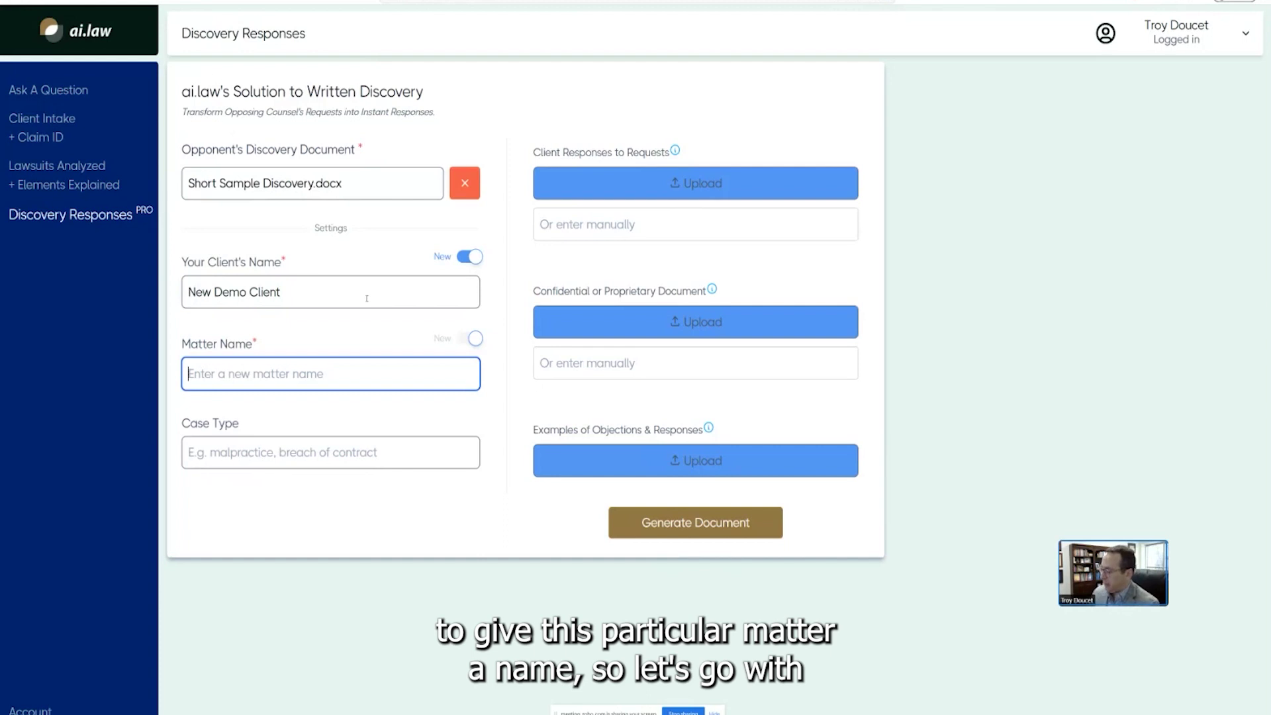
type("Foreclosure")
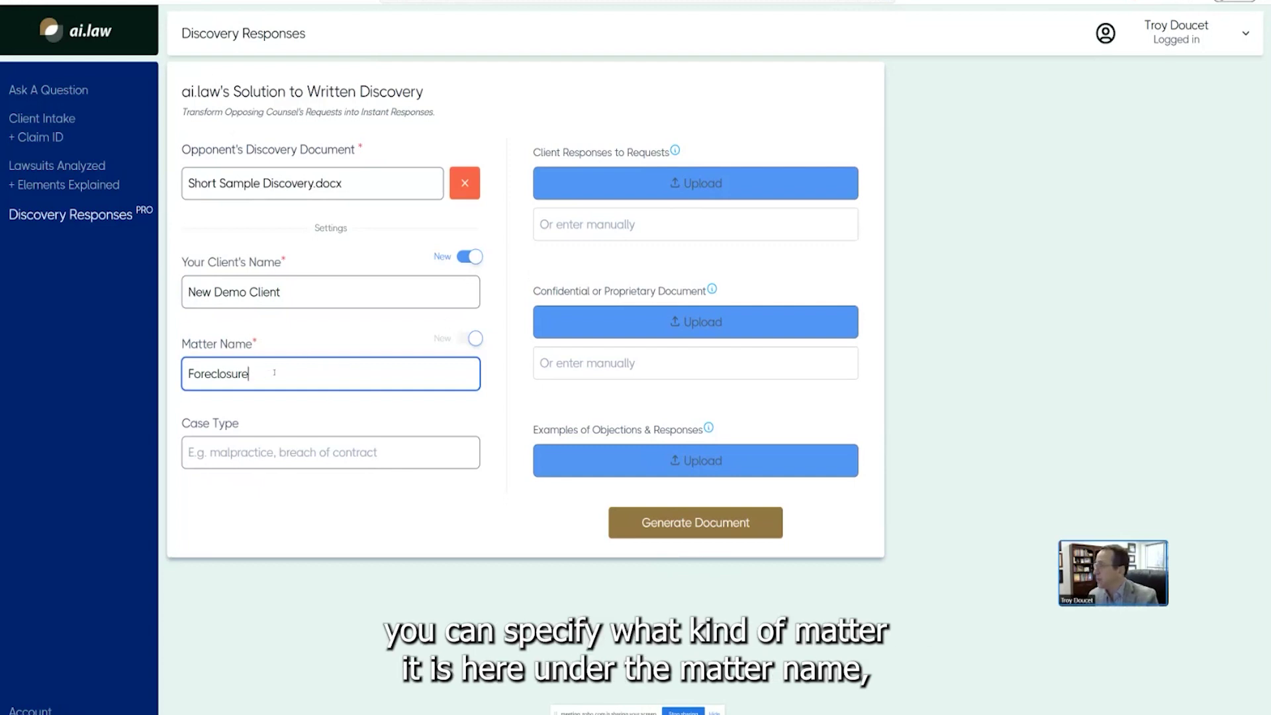
Step: Set the case type to Foreclosure
left_click(297, 457)
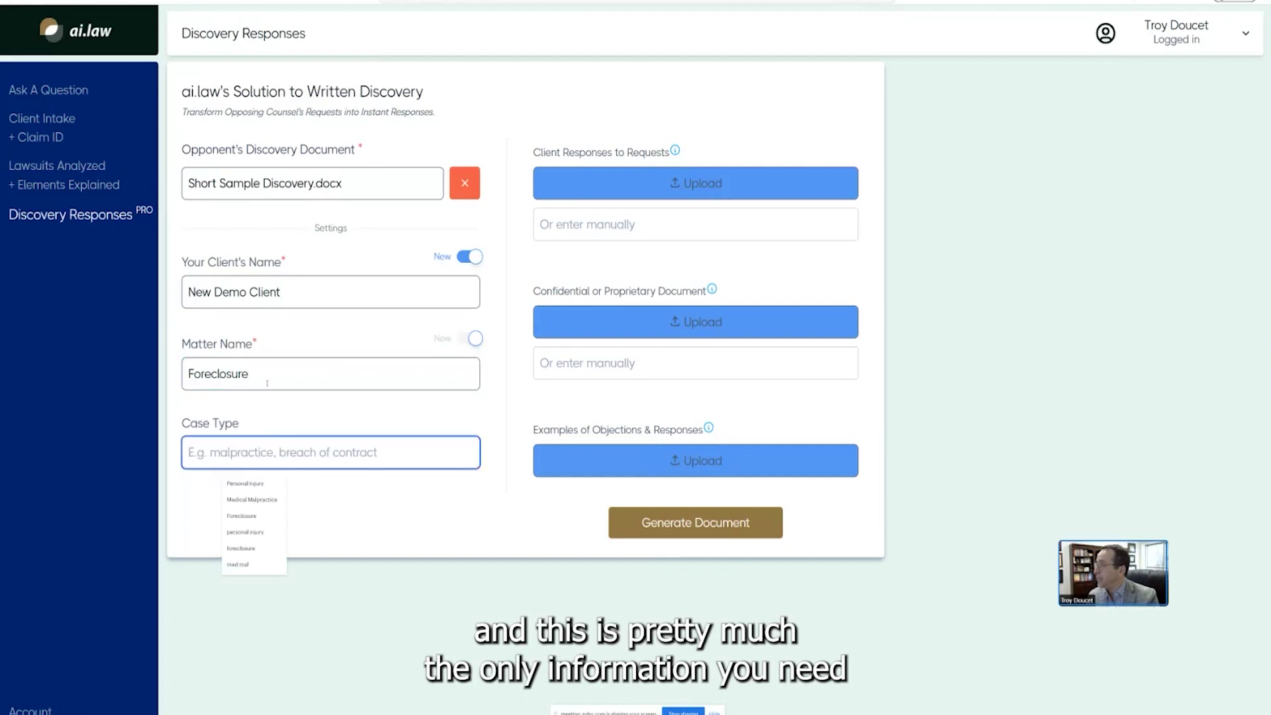
left_click(248, 374)
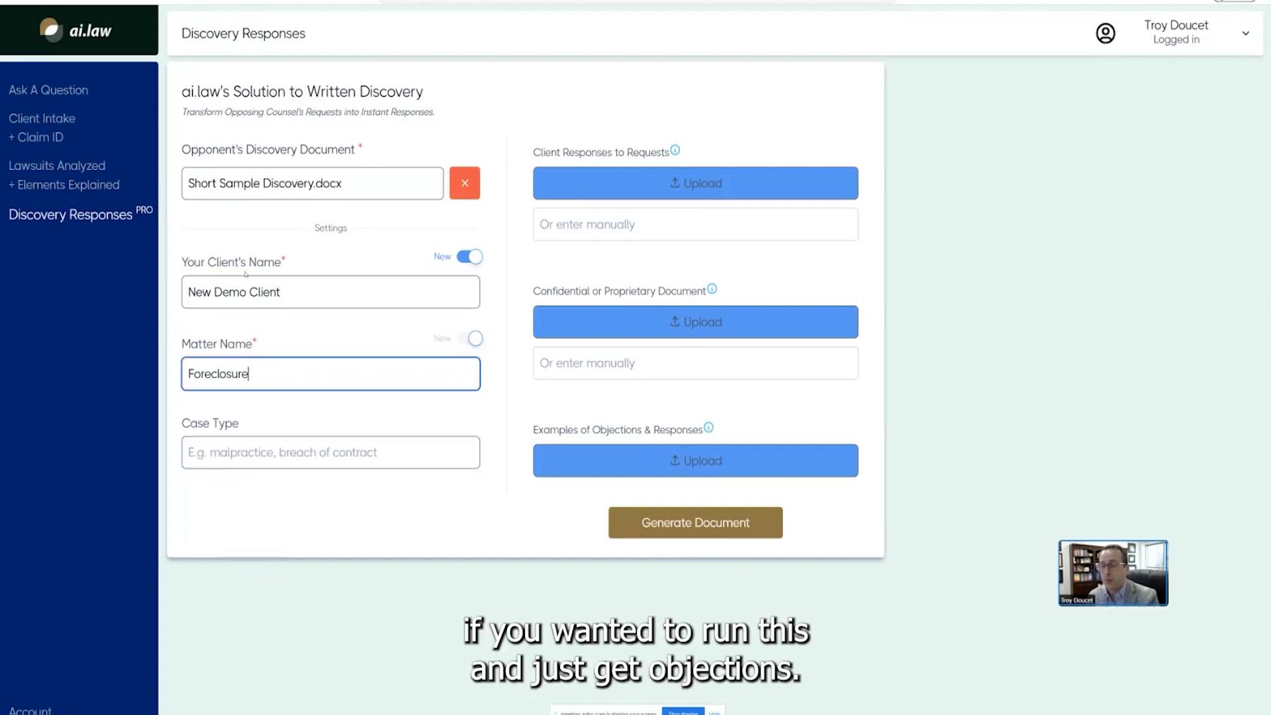
left_click(293, 460)
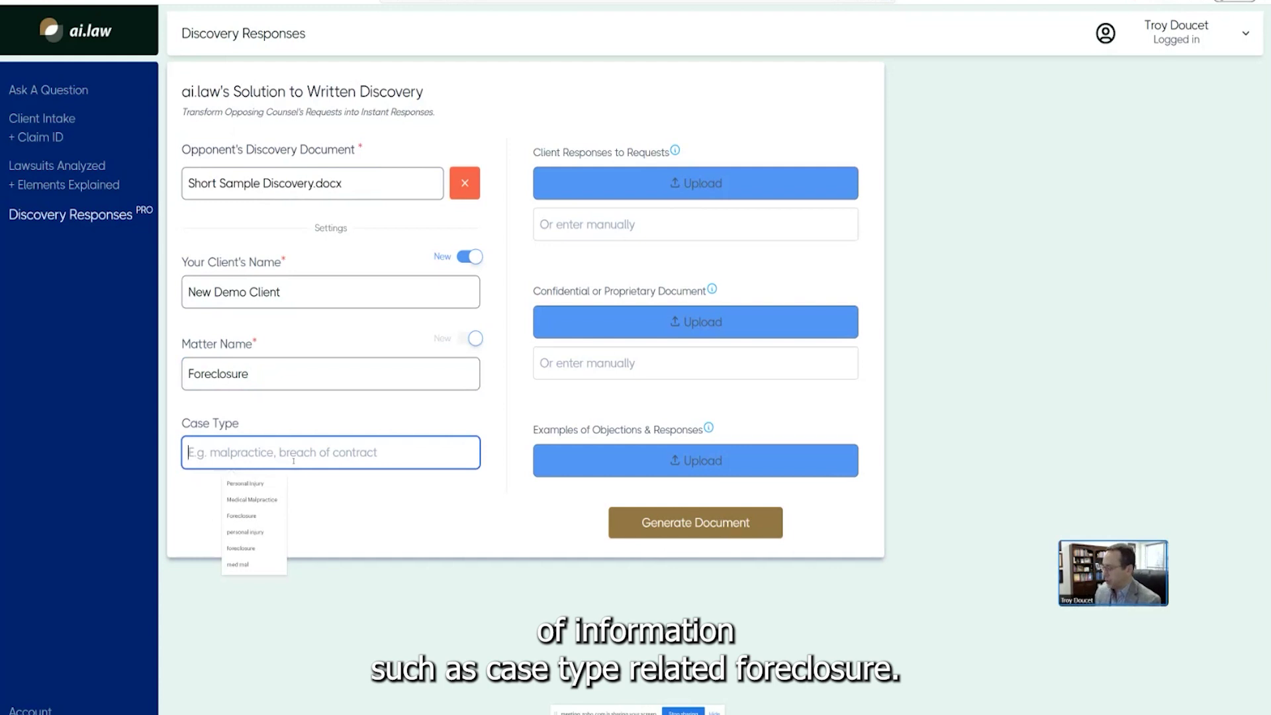
type("Foreclosure")
key("Tab")
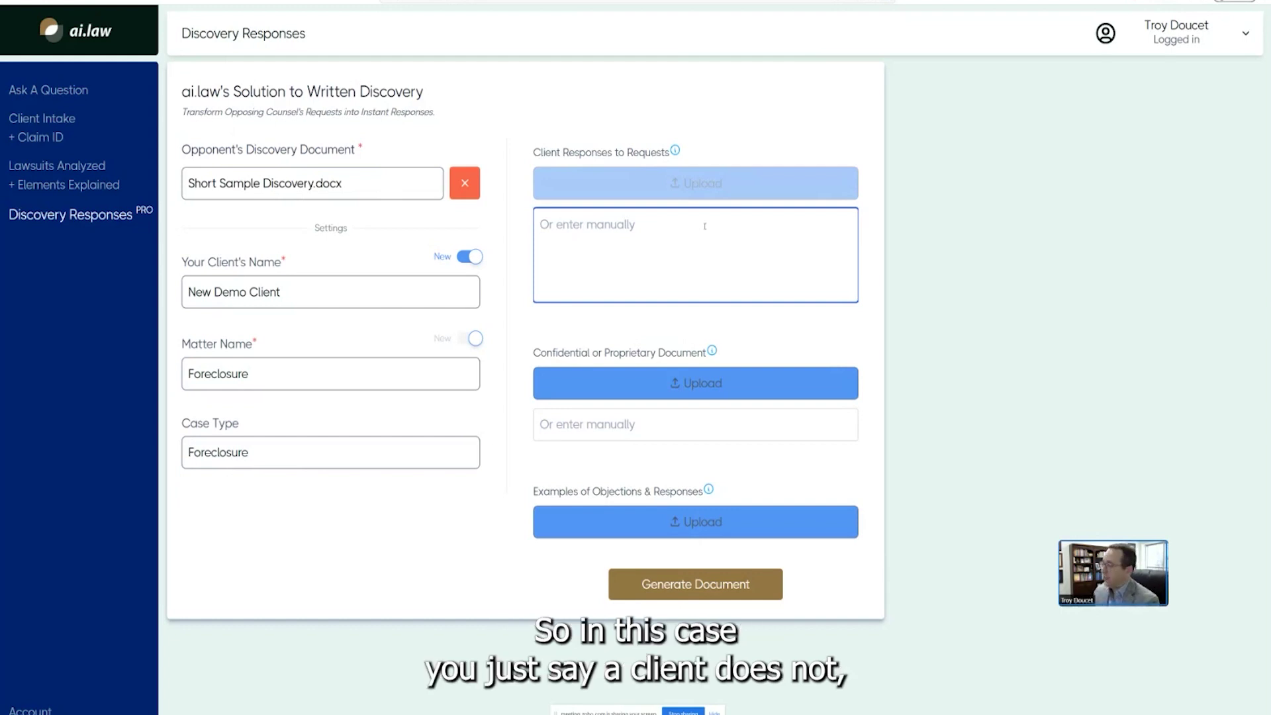
Step: Enter the client response 'Client did not sign the note or mortgage.'
type("C")
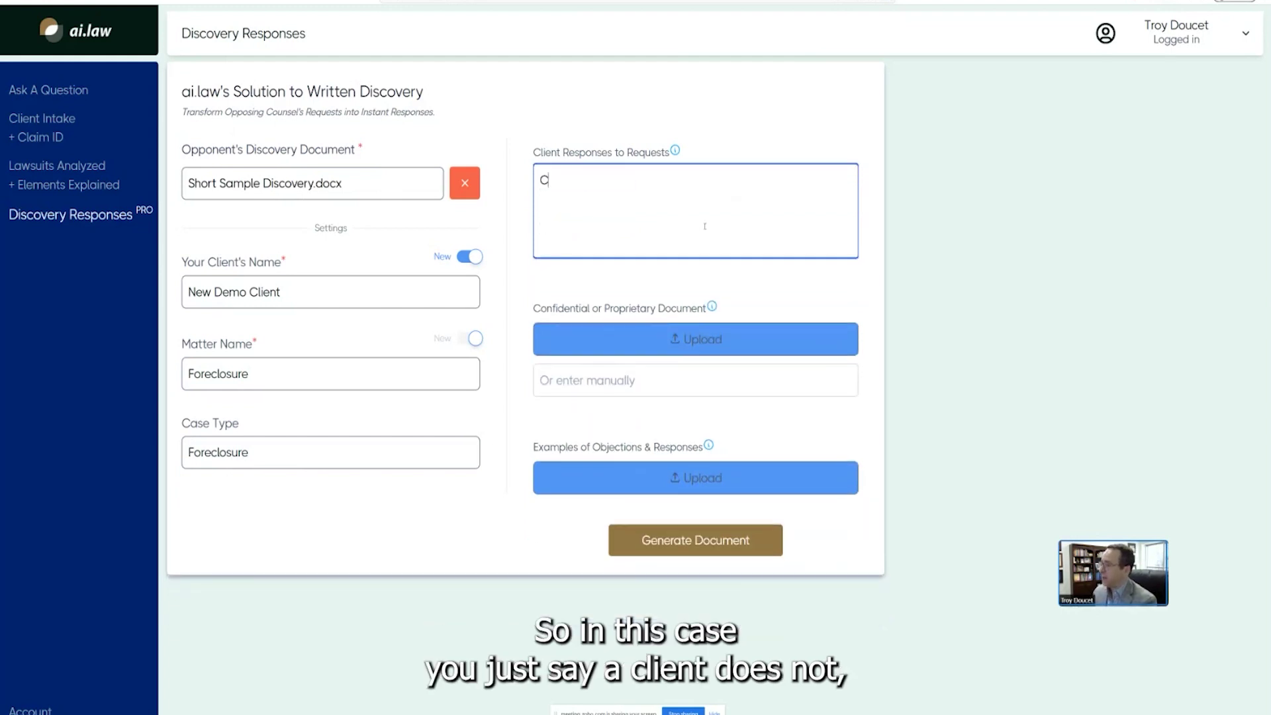
type("lient does not")
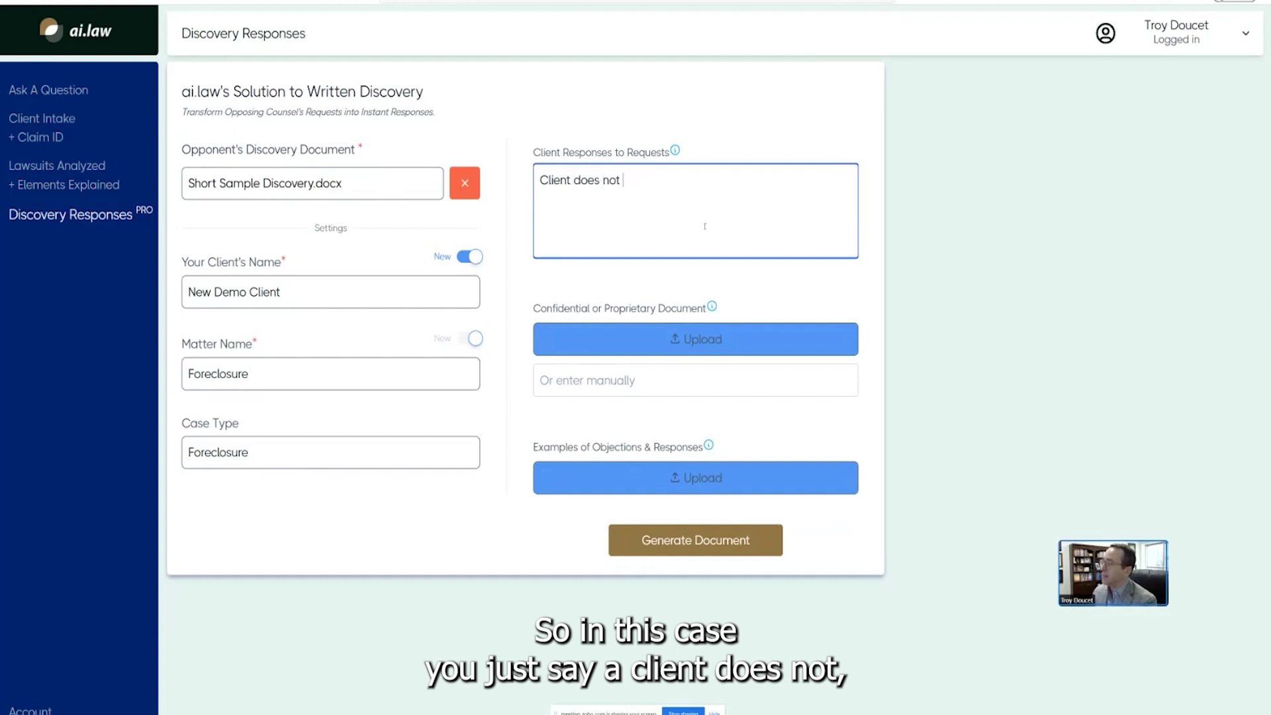
key("BackSpace")
key("BackSpace")
key("BackSpace")
key("BackSpace")
key("BackSpace")
key("BackSpace")
key("BackSpace")
key("BackSpace")
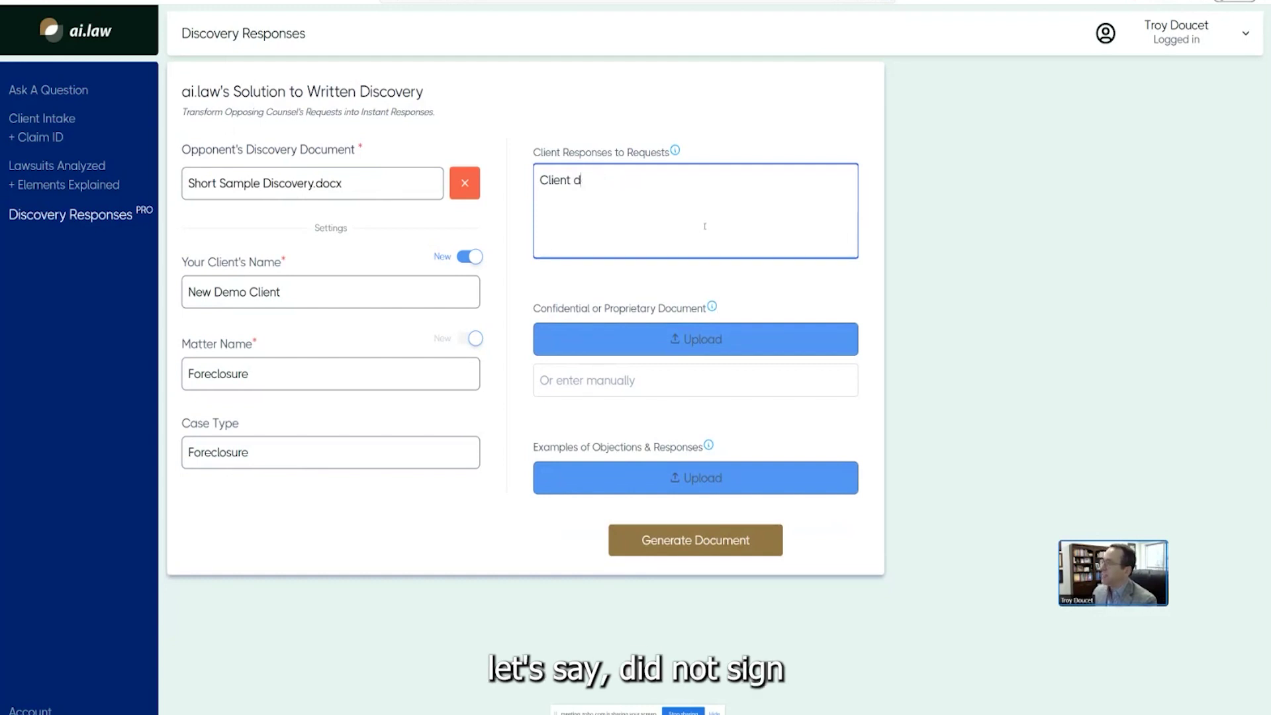
type("id not sight t")
key("BackSpace")
key("BackSpace")
key("BackSpace")
key("BackSpace")
type("n")
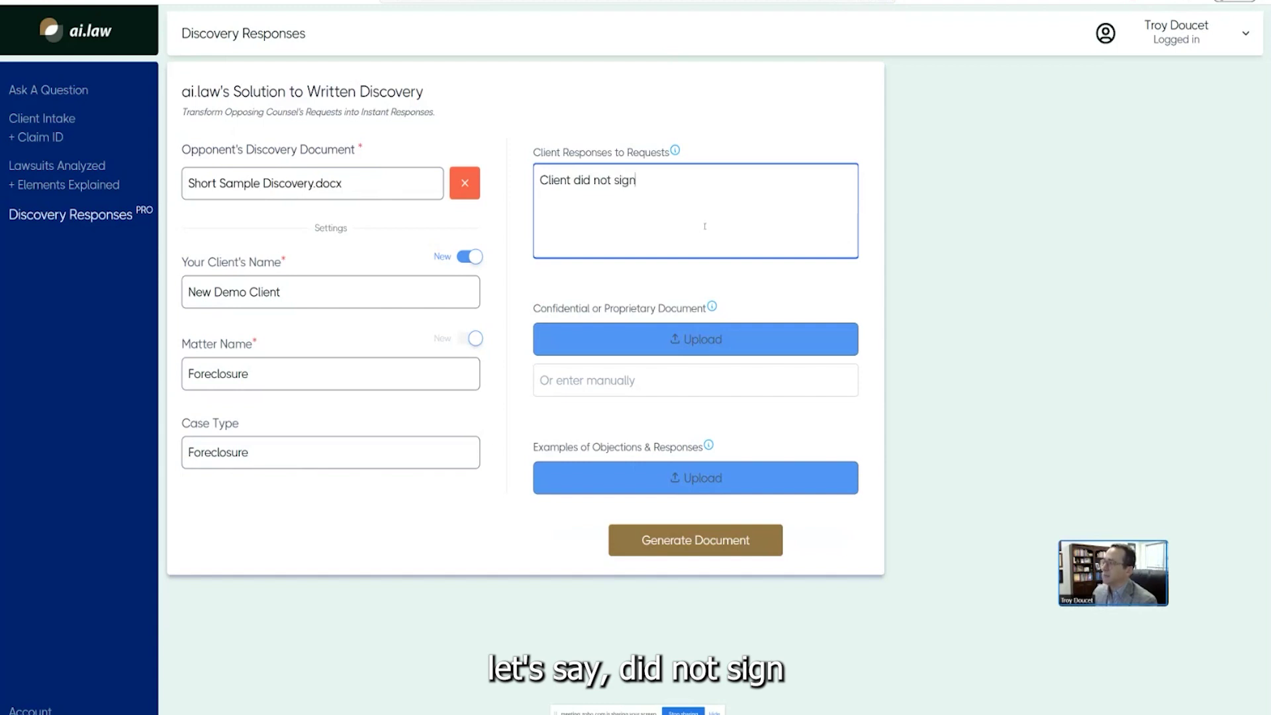
type(" the note or mor")
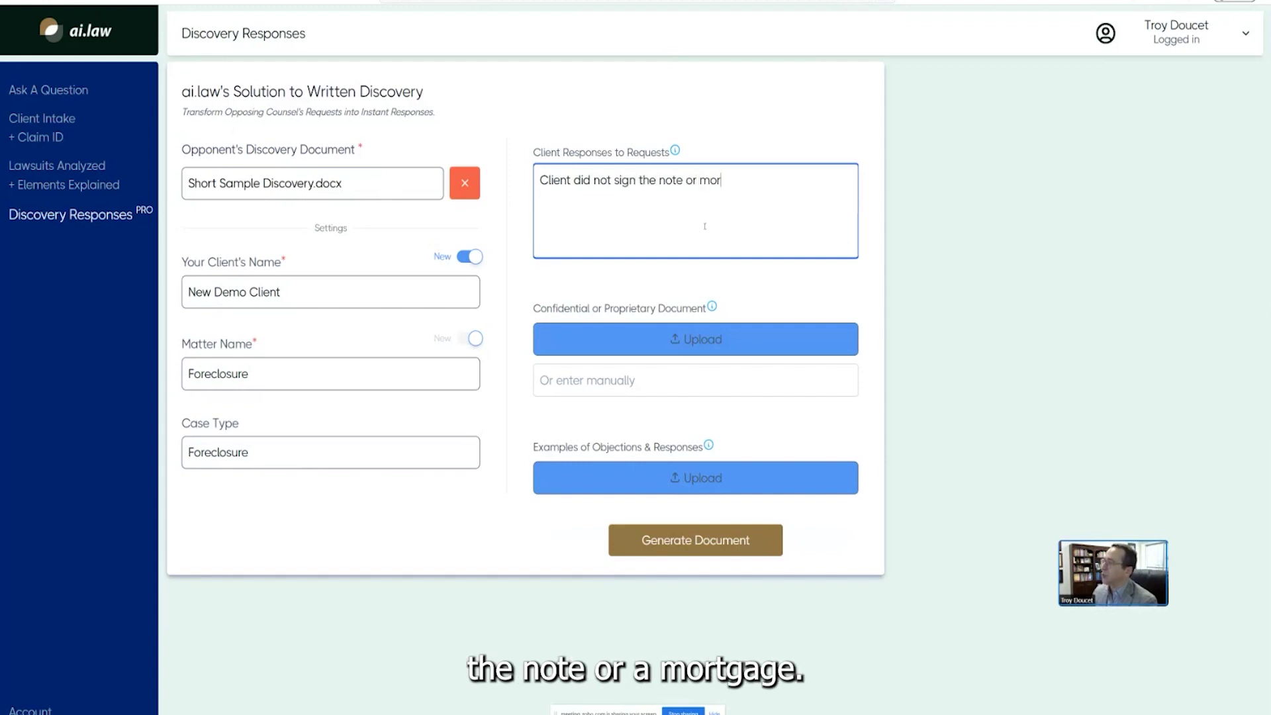
type("tgage.")
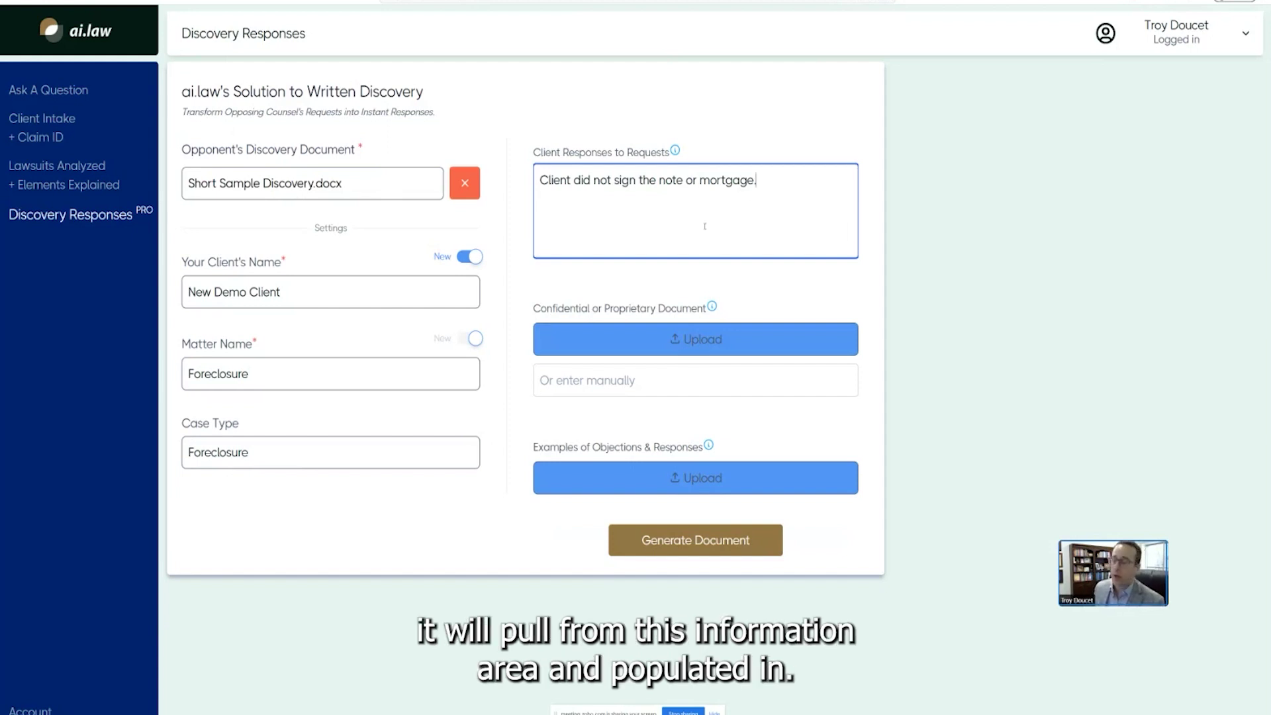
left_click(683, 385)
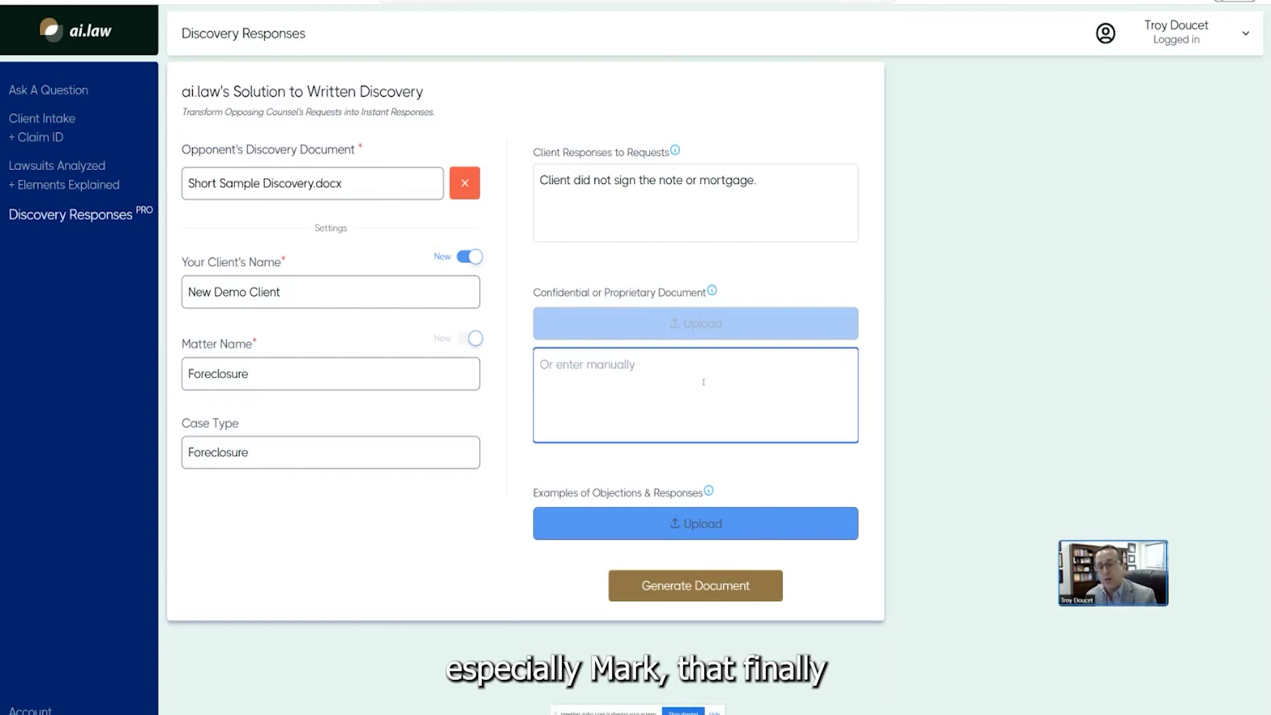
Step: Close the empty confidential or proprietary document entry box
left_click(852, 470)
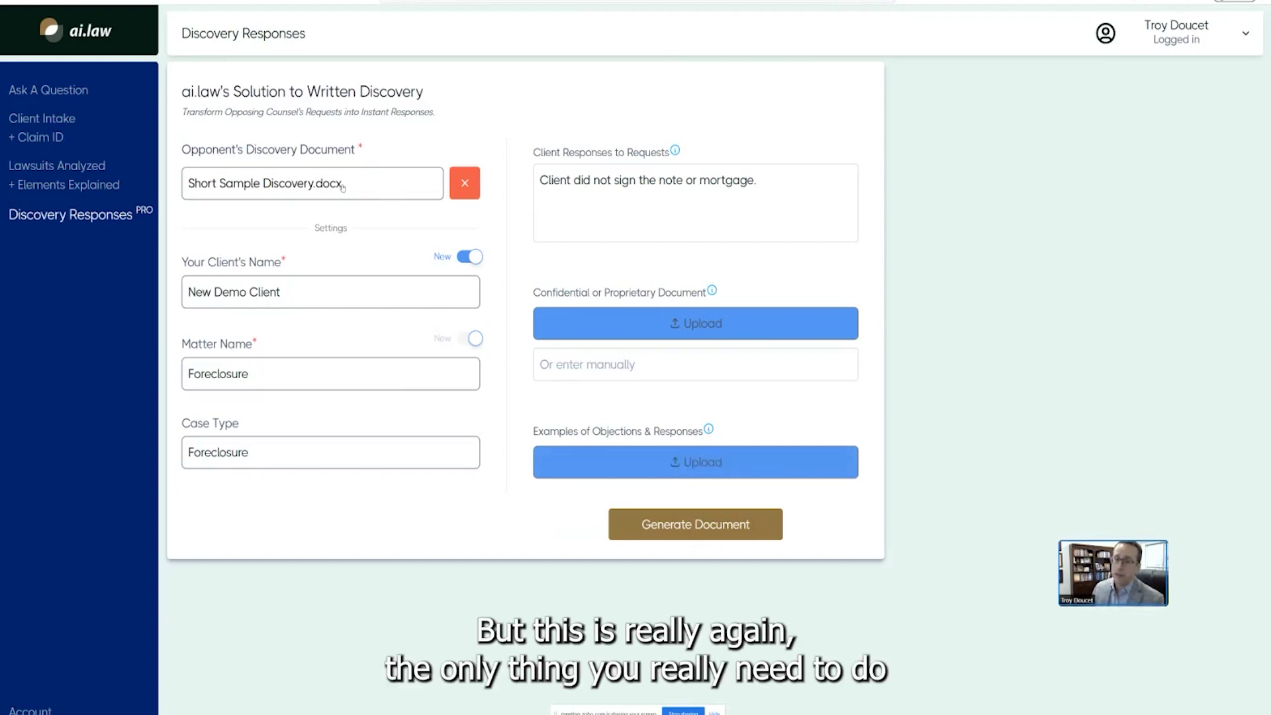
Step: Generate the discovery responses and wait until the generated response is ready
left_click(721, 527)
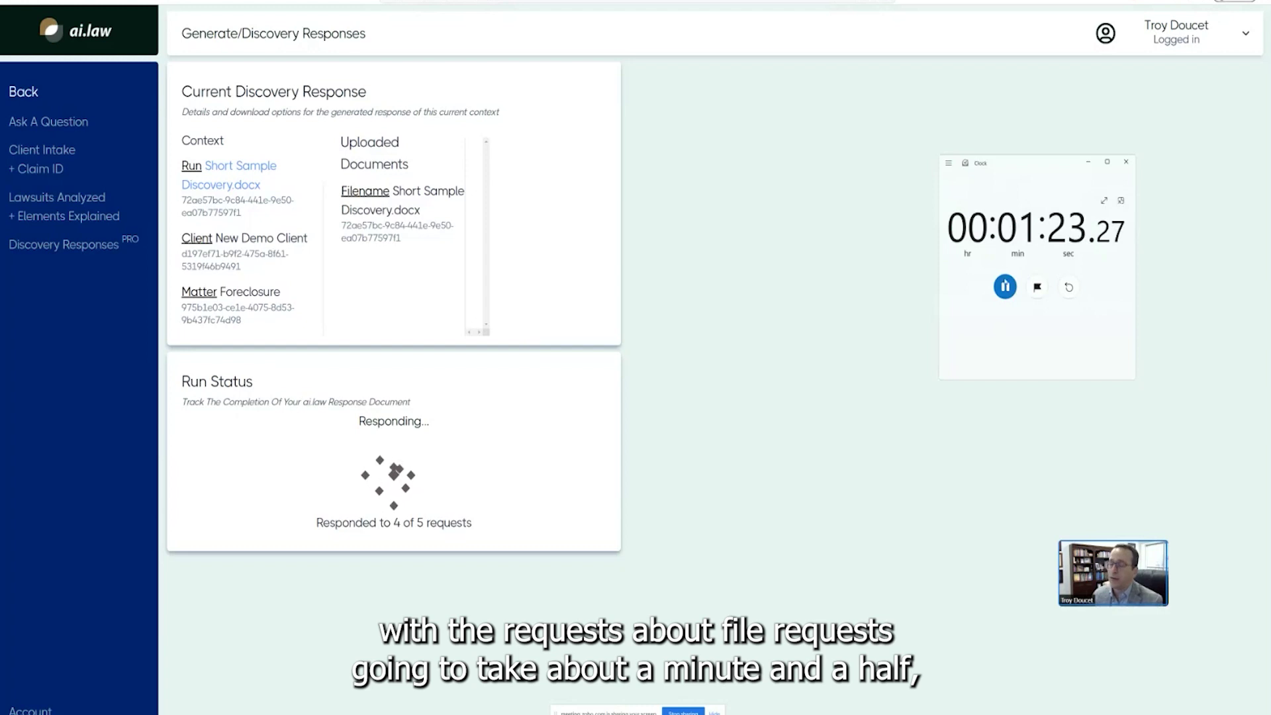
key("space")
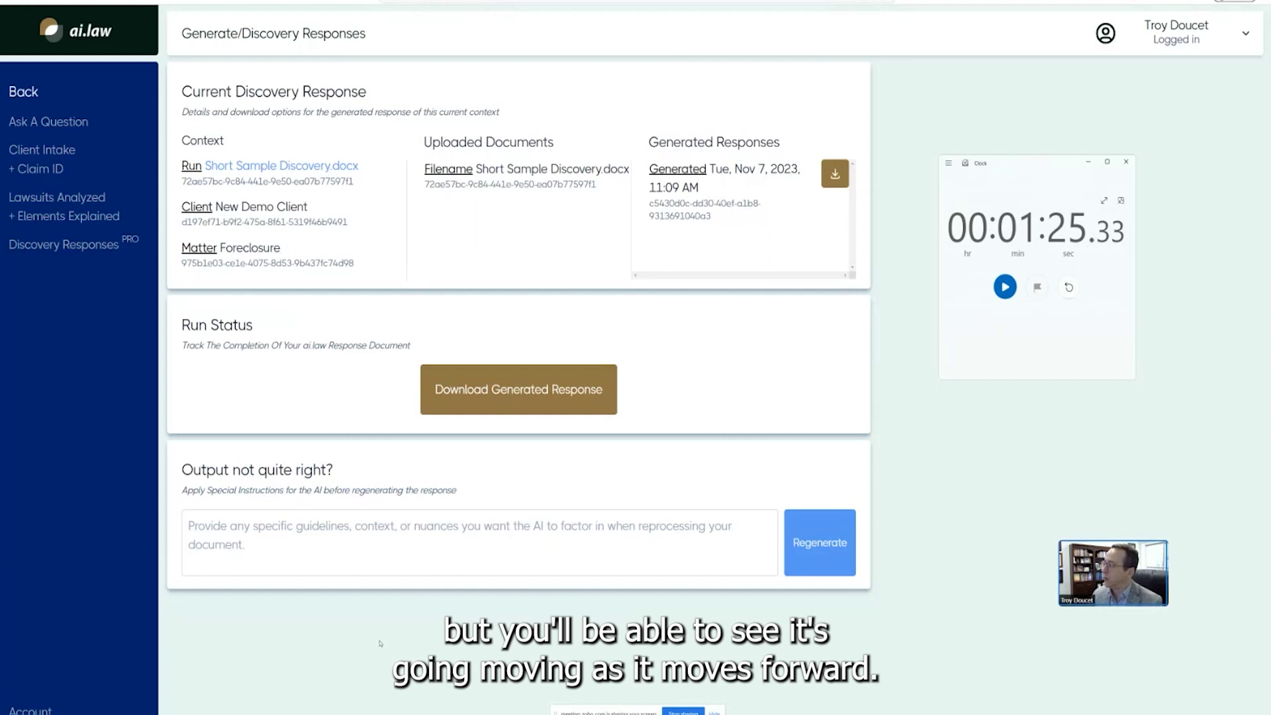
Step: Download the generated discovery response and open it in Word
left_click(561, 392)
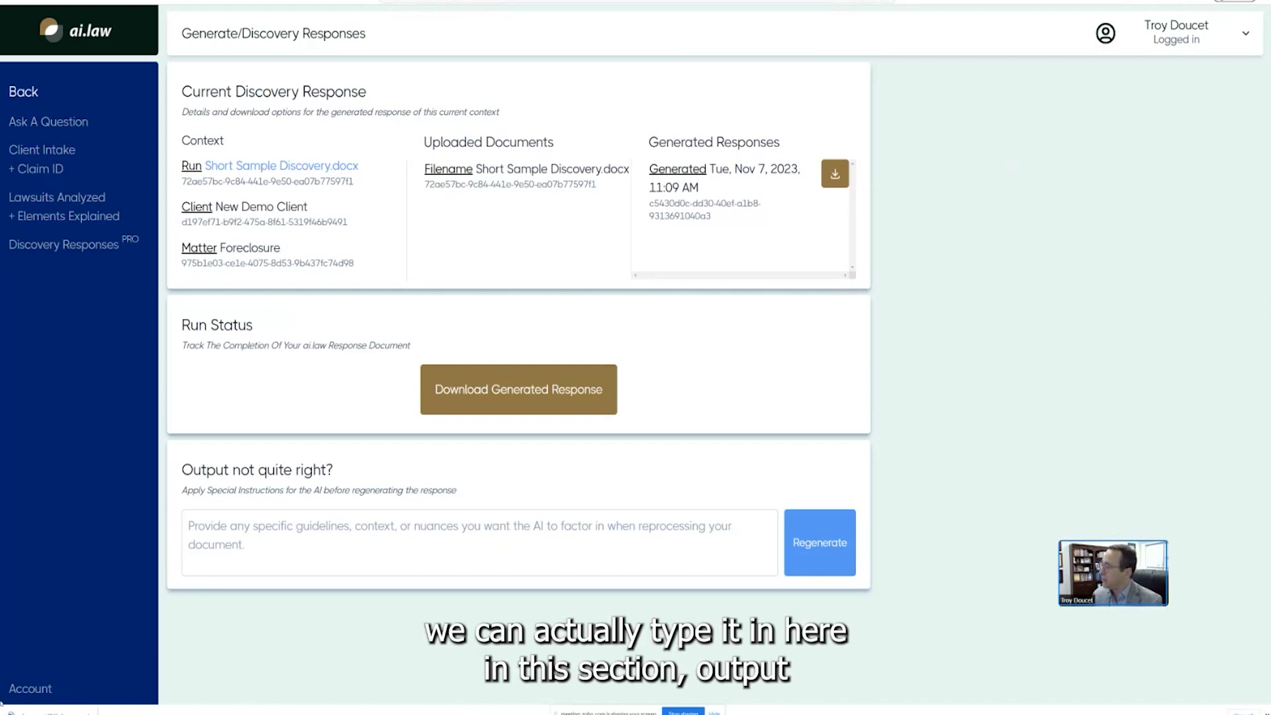
left_click(256, 553)
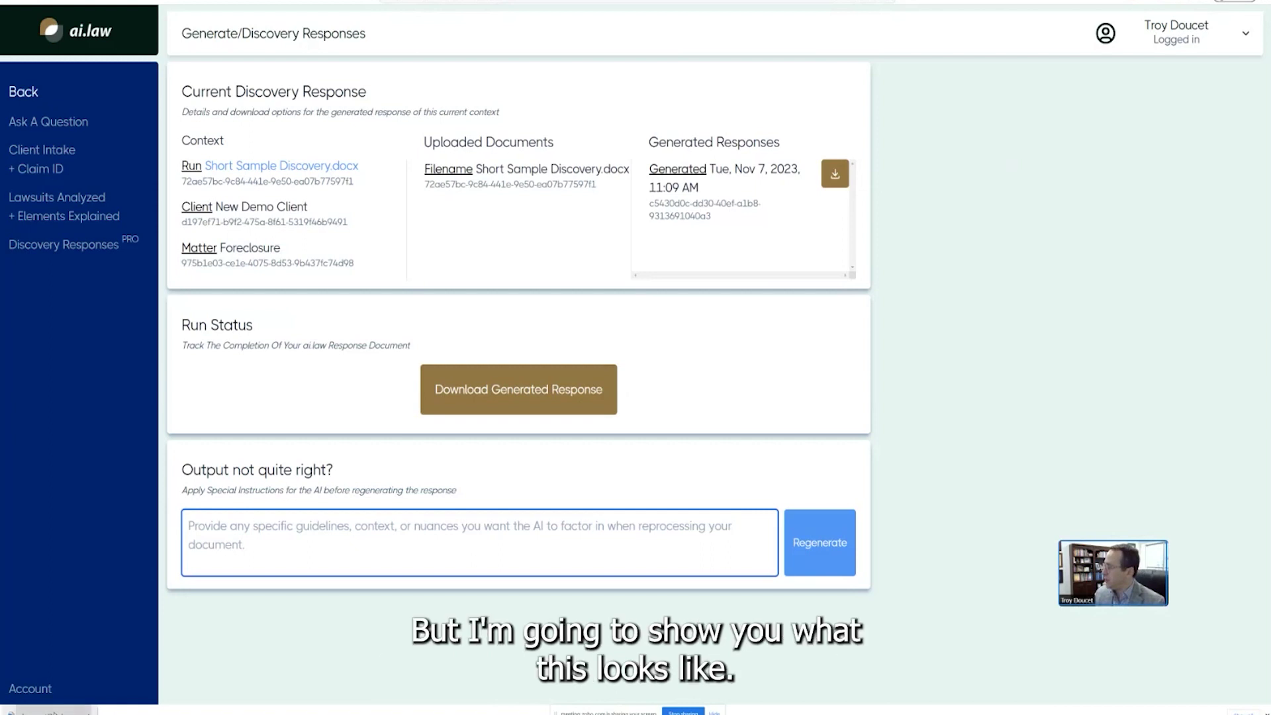
left_click(39, 711)
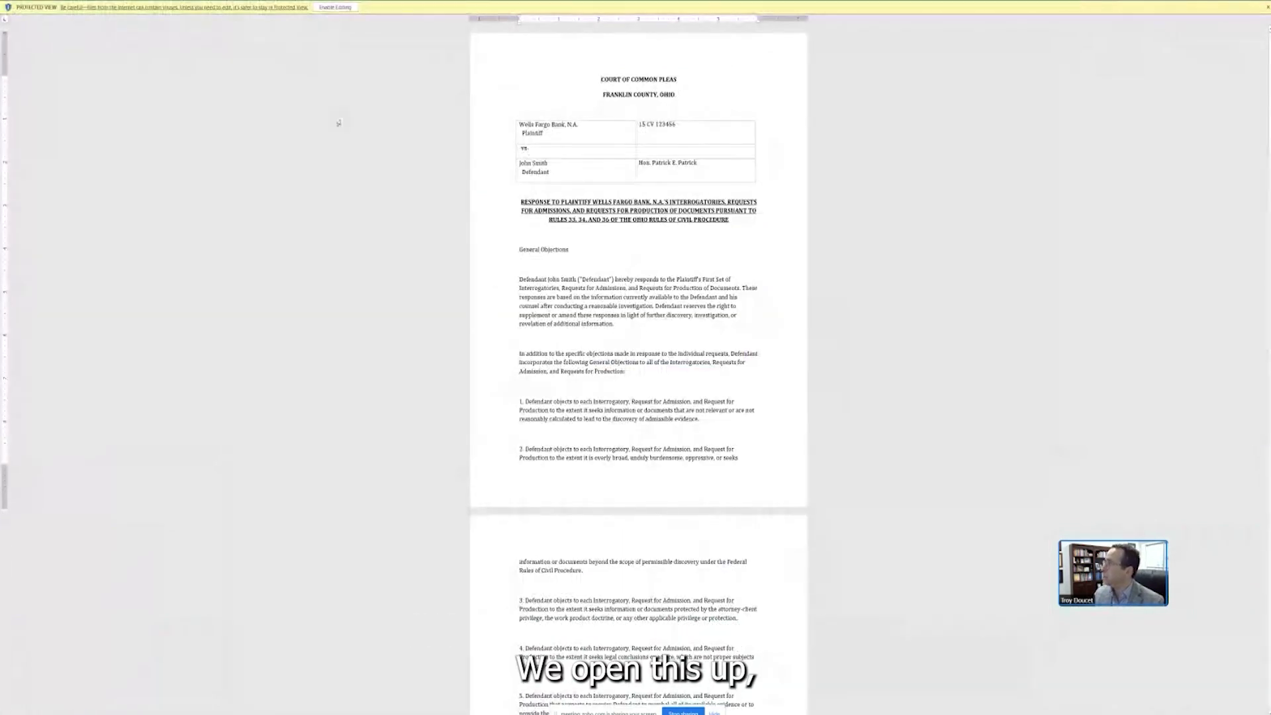
left_click(341, 7)
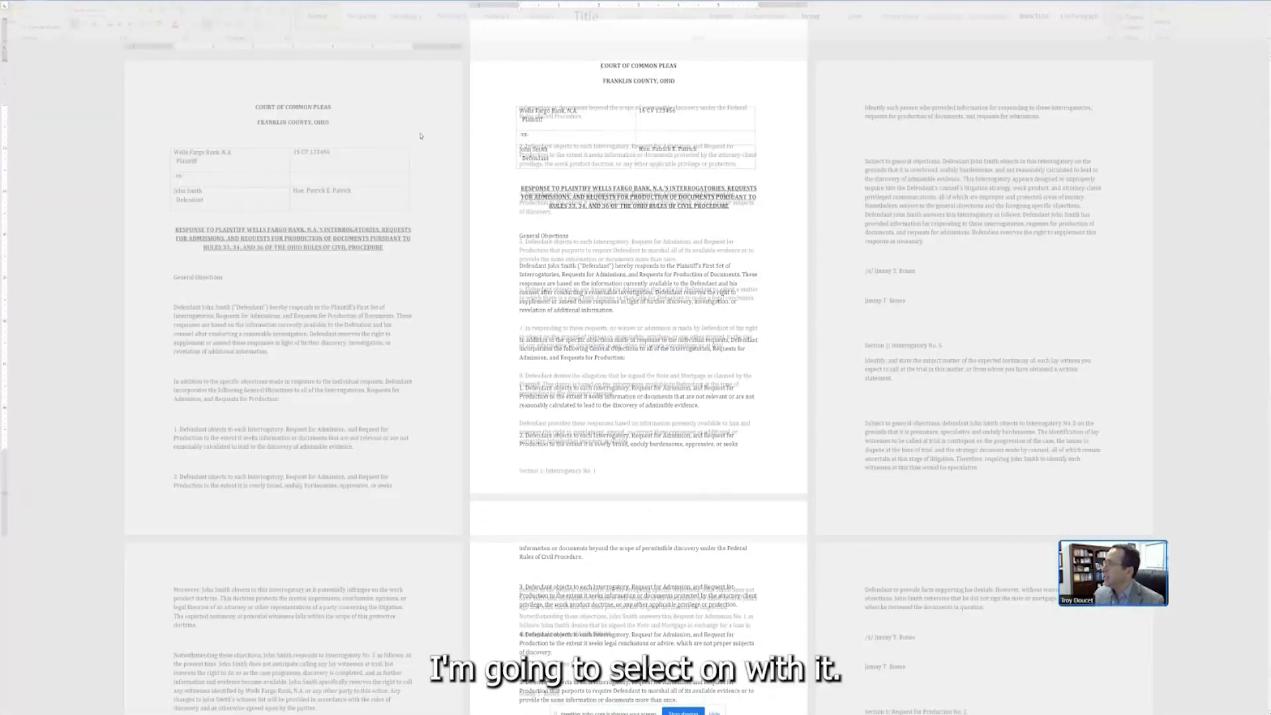
key("ctrl+a")
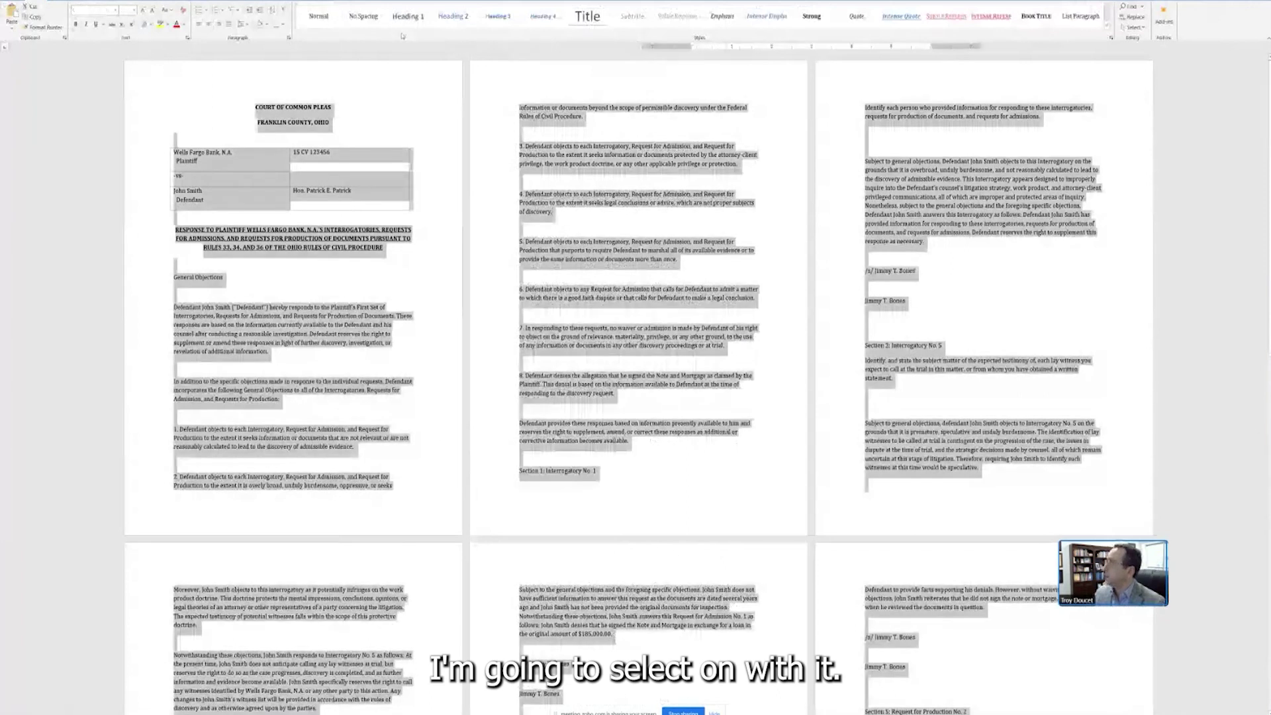
left_click(364, 16)
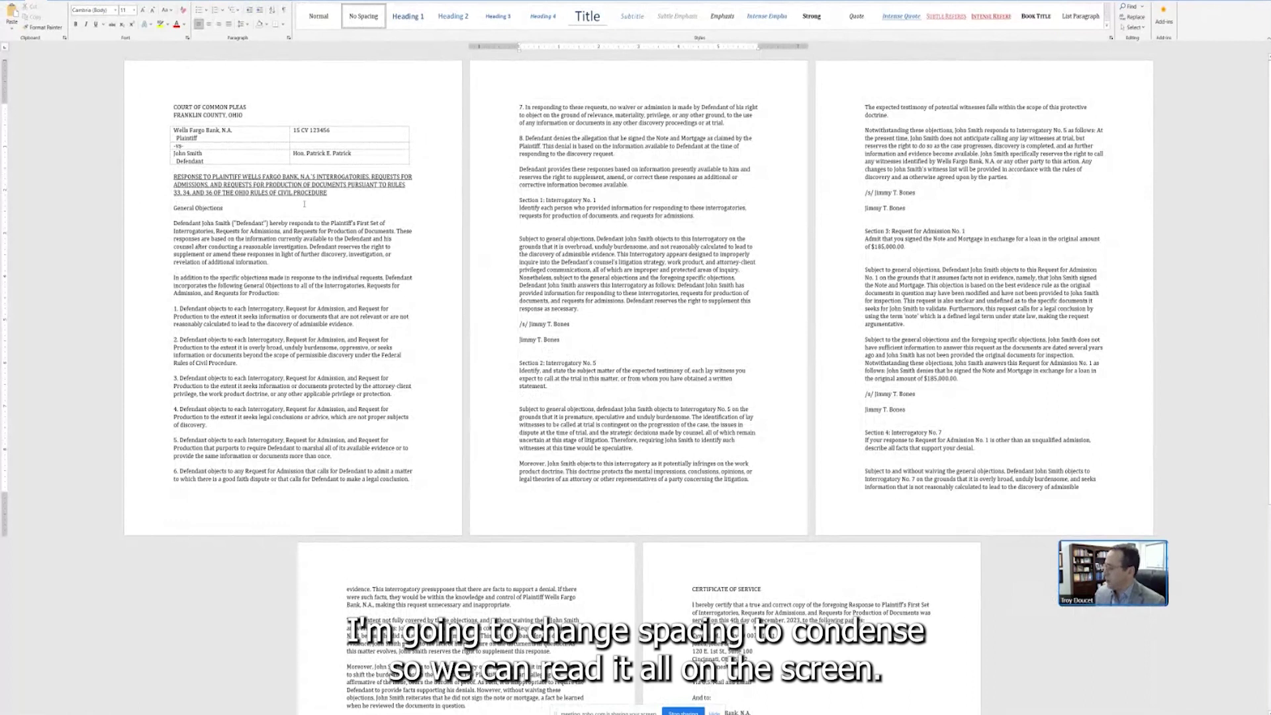
scroll(400, 230, "up", 1)
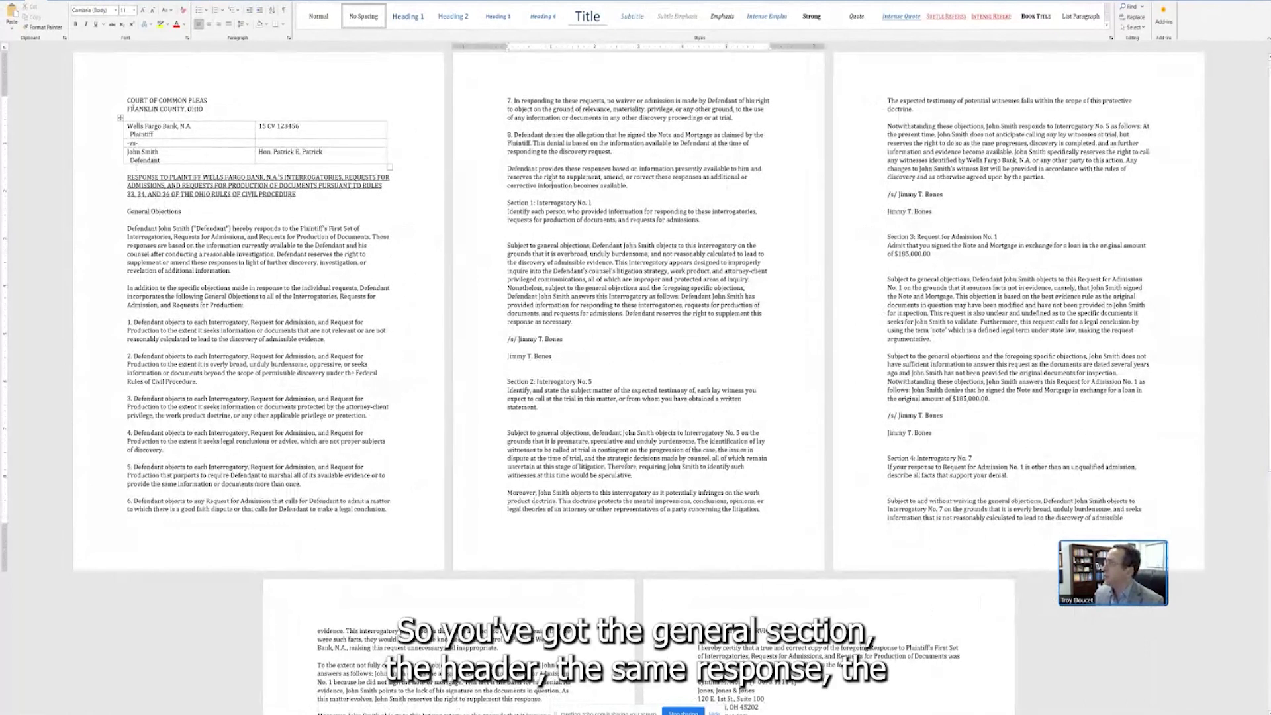
left_click_drag(131, 106, 322, 169)
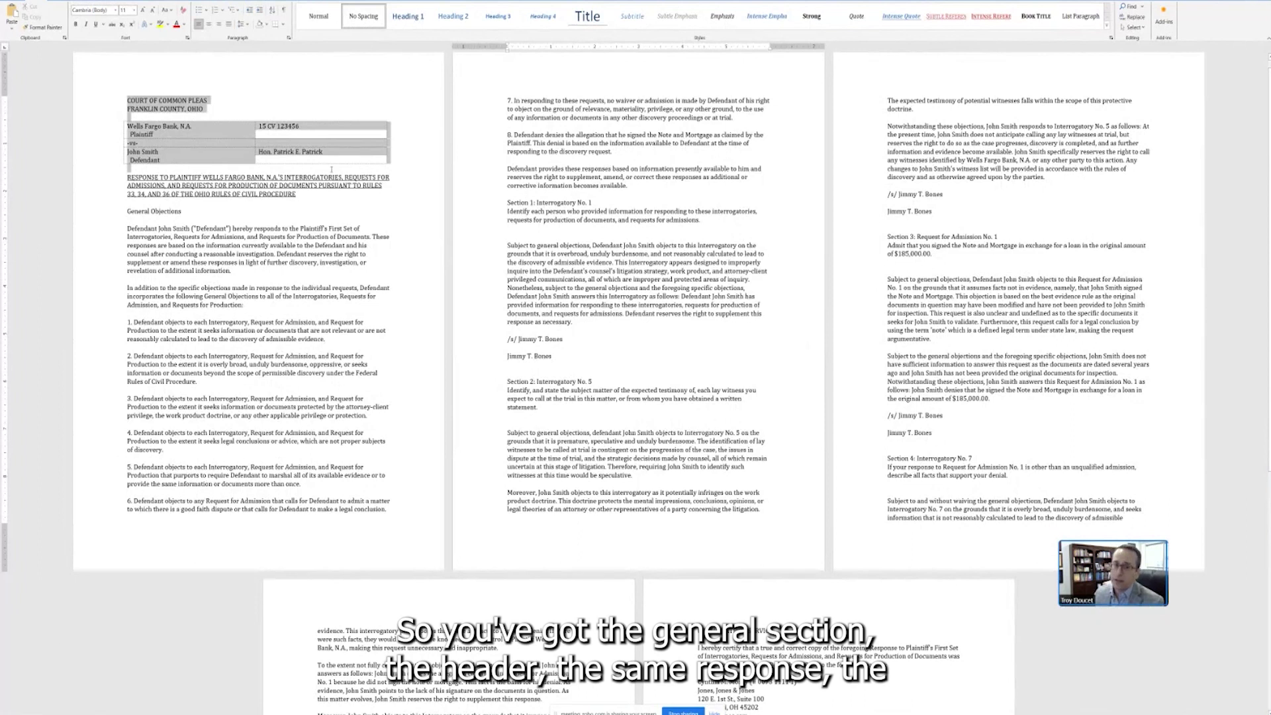
left_click(331, 169)
left_click_drag(127, 178, 334, 186)
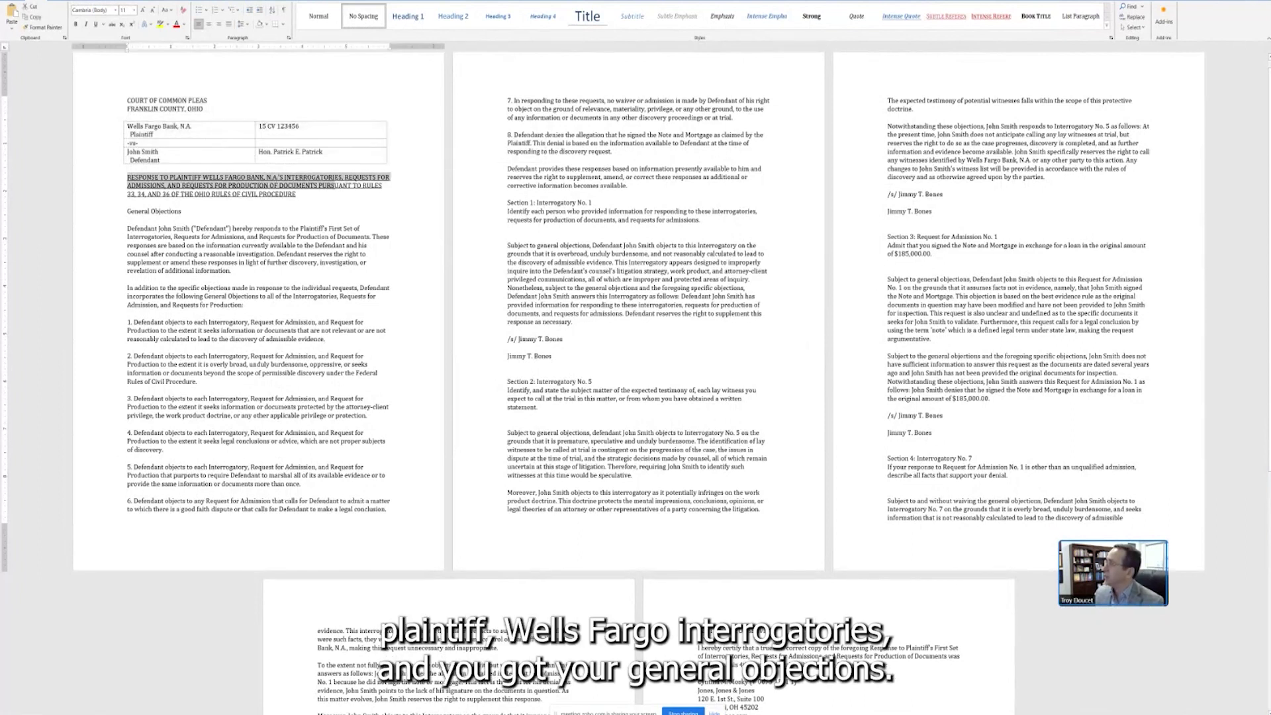
left_click_drag(127, 228, 266, 454)
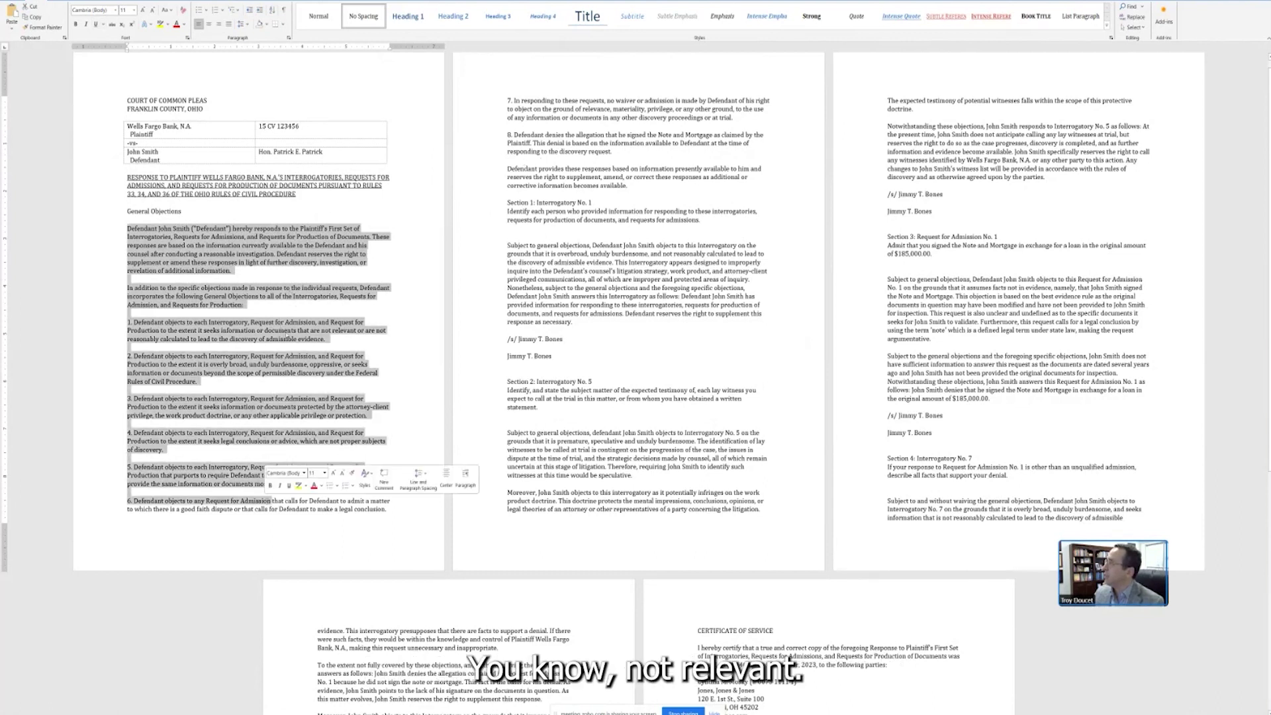
left_click(285, 339)
left_click_drag(310, 331, 375, 330)
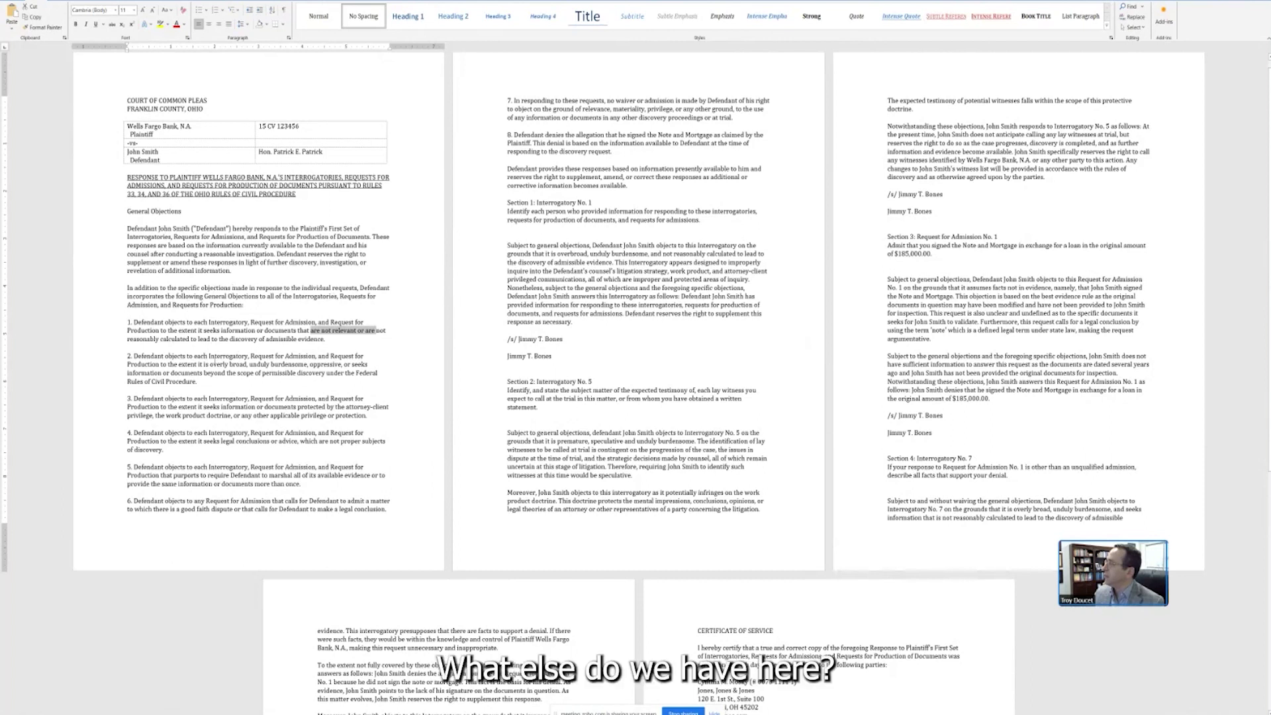
left_click_drag(229, 364, 342, 365)
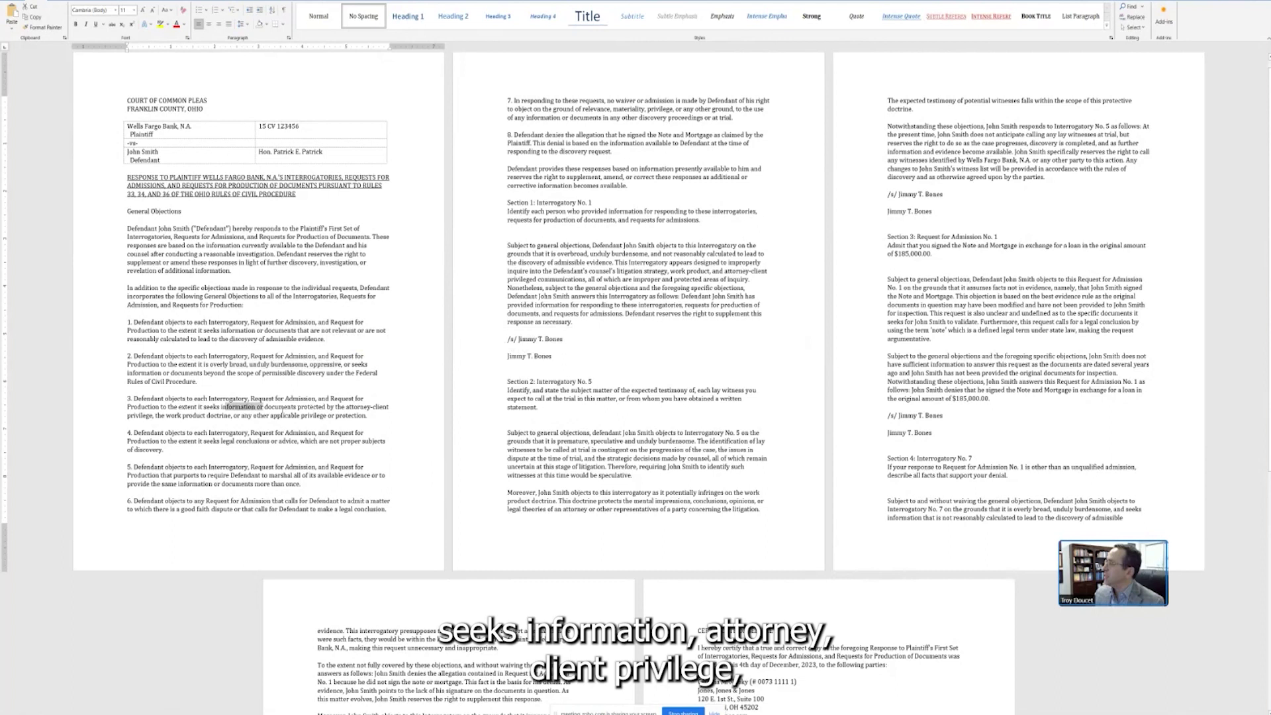
left_click_drag(221, 406, 371, 406)
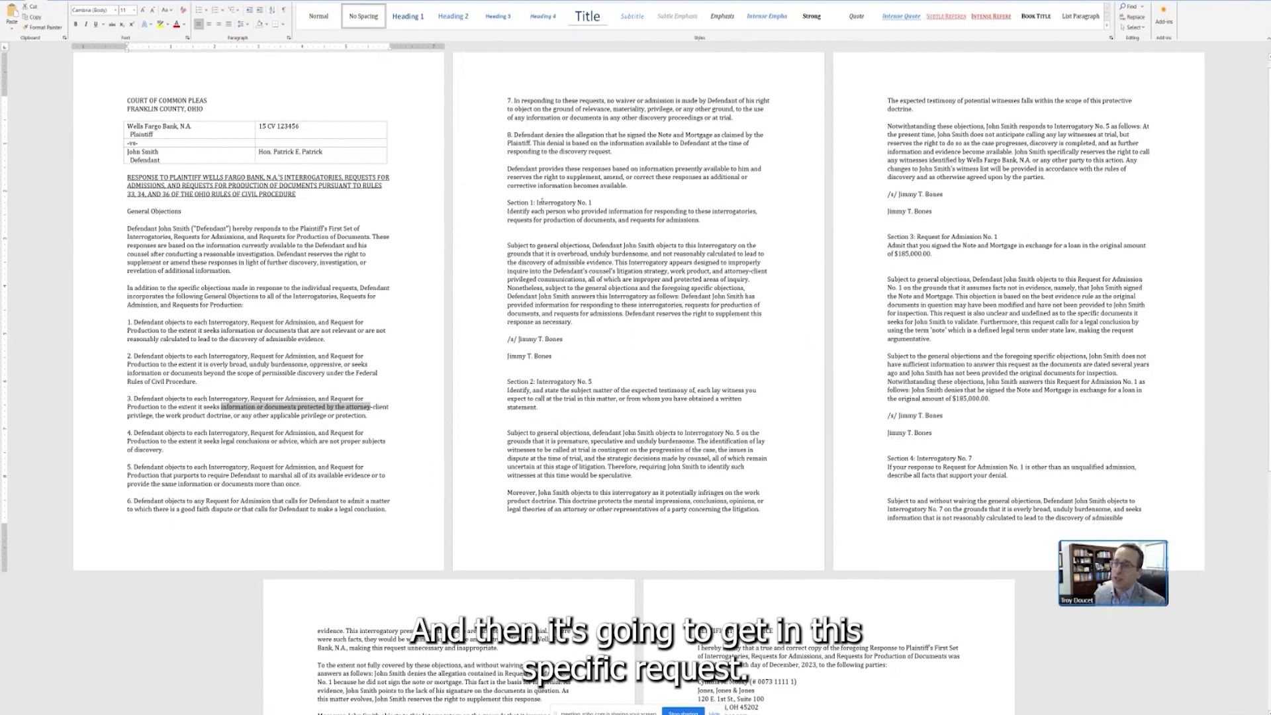
left_click_drag(537, 202, 714, 223)
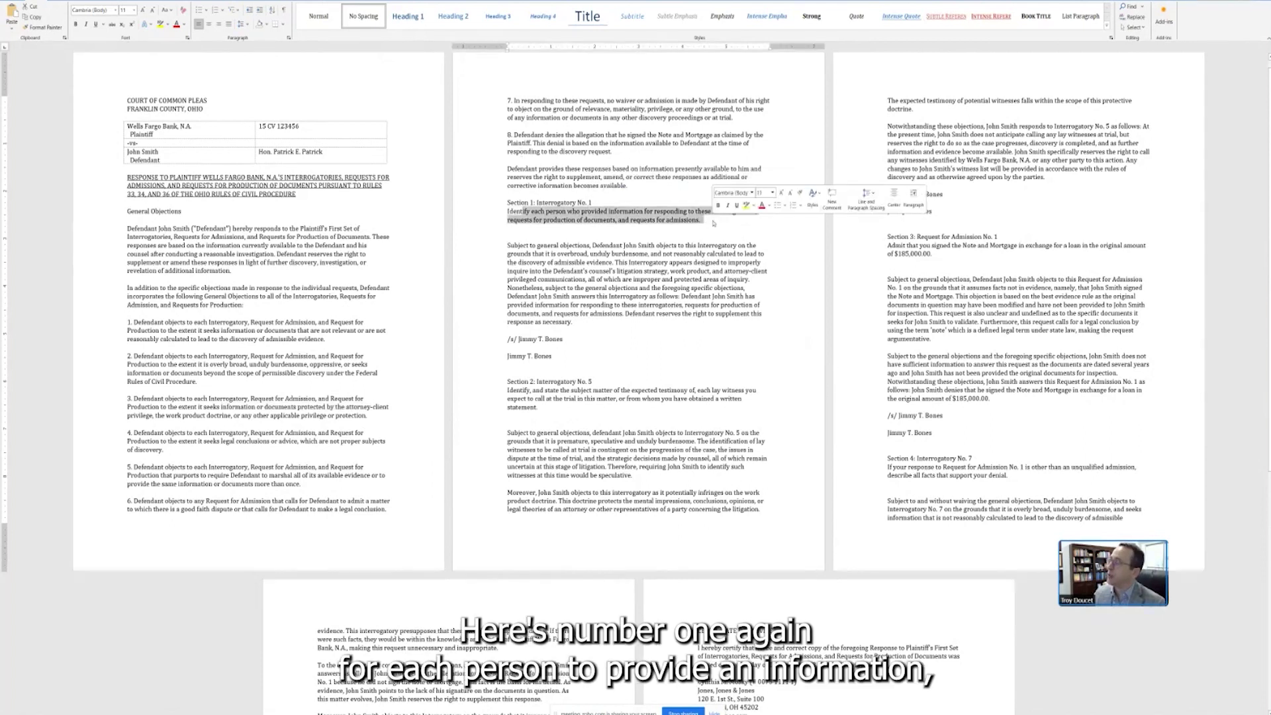
left_click_drag(508, 245, 767, 324)
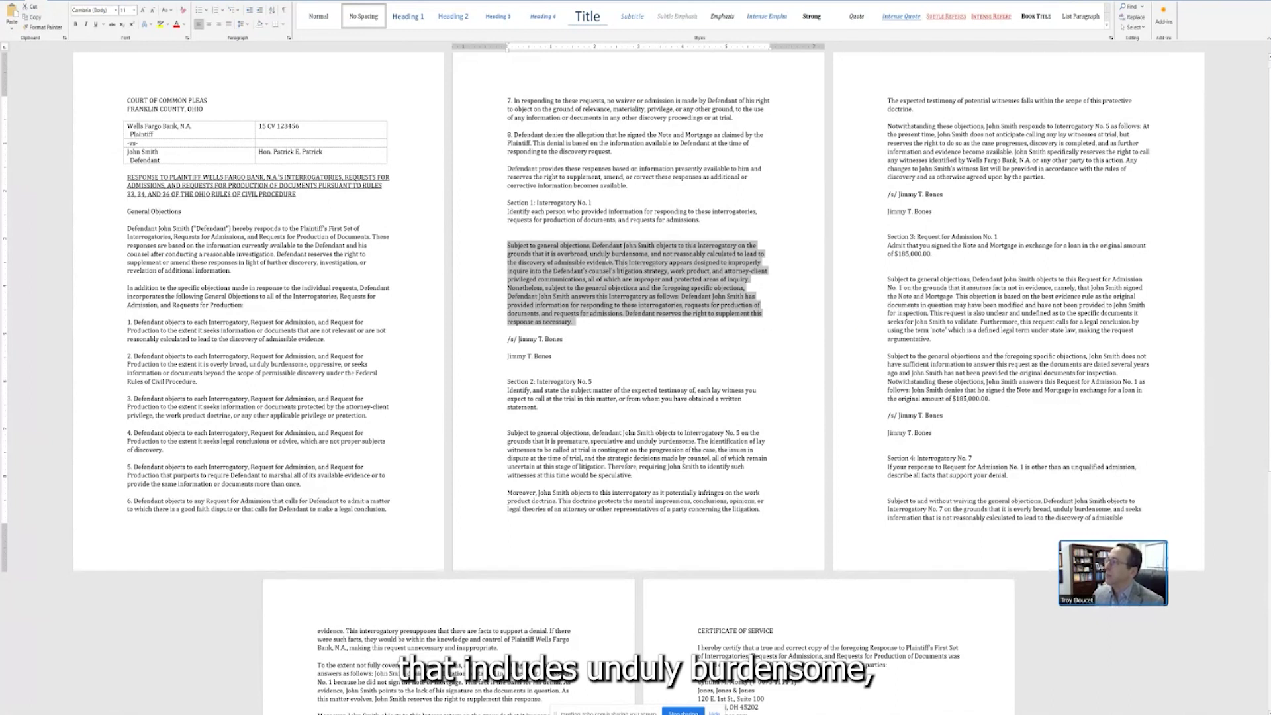
left_click(649, 253)
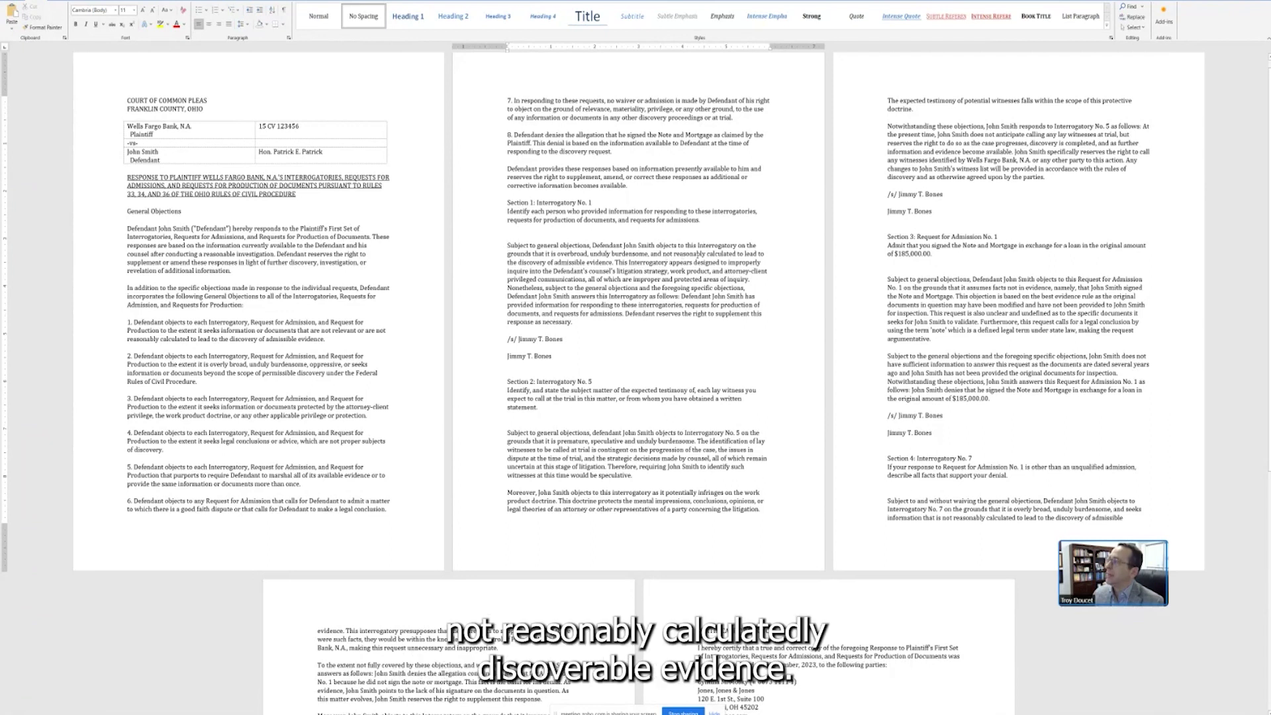
left_click_drag(674, 253, 623, 262)
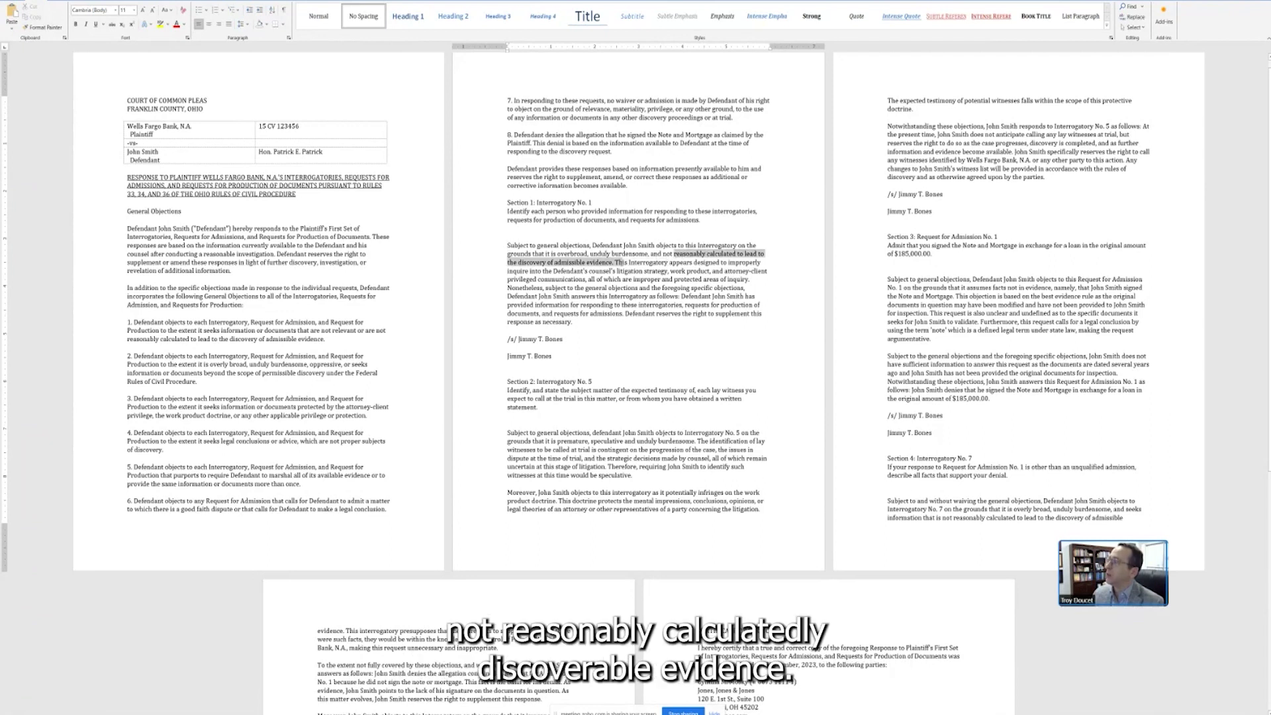
left_click(629, 262)
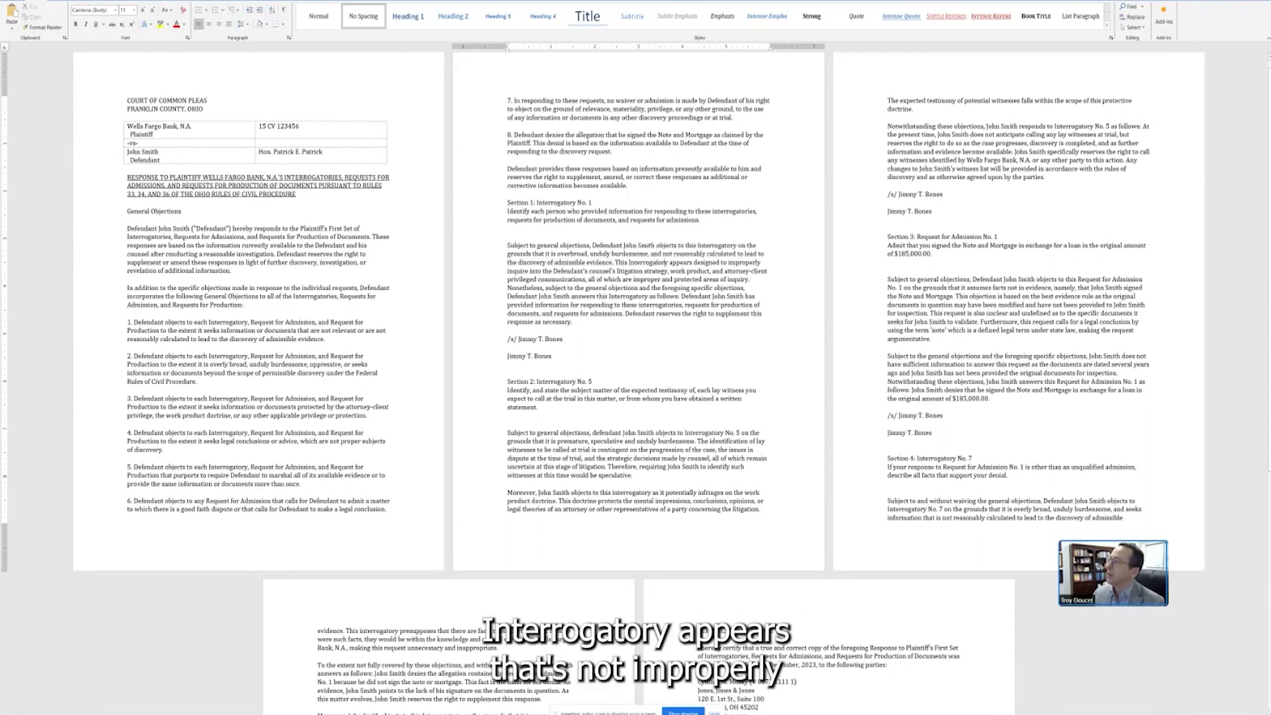
left_click_drag(629, 262, 703, 279)
left_click(561, 289)
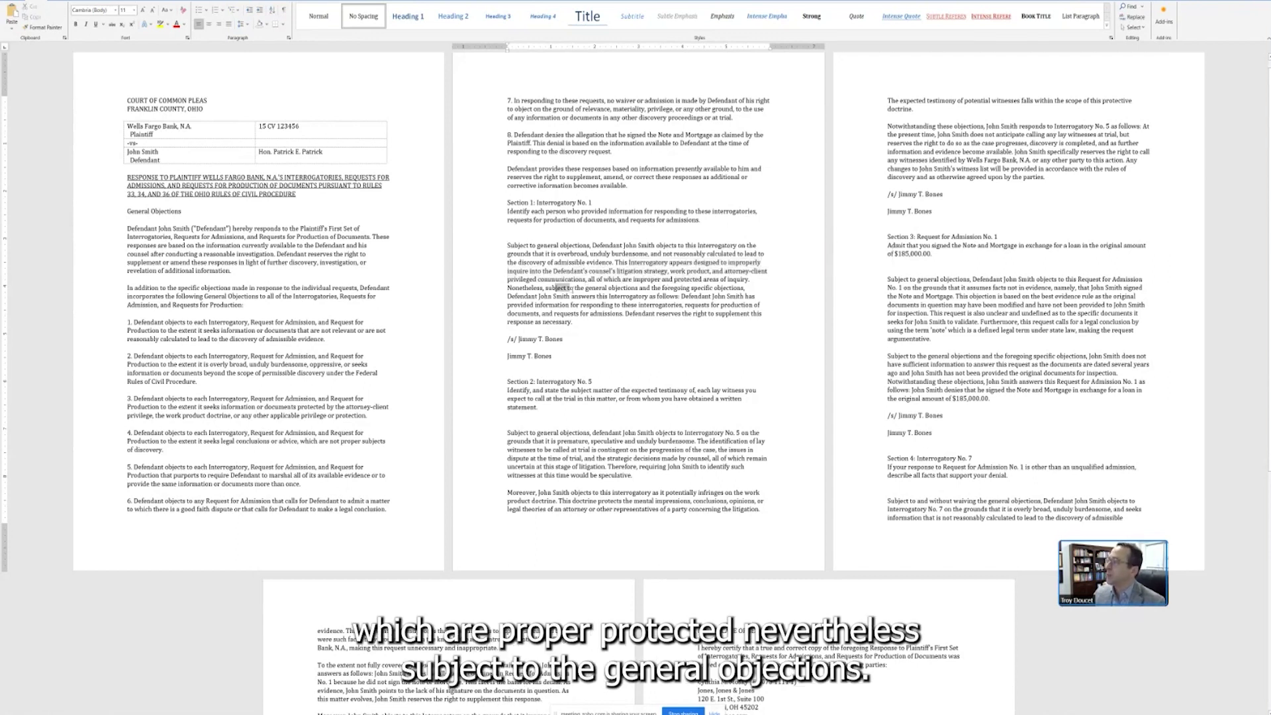
left_click_drag(562, 288, 683, 305)
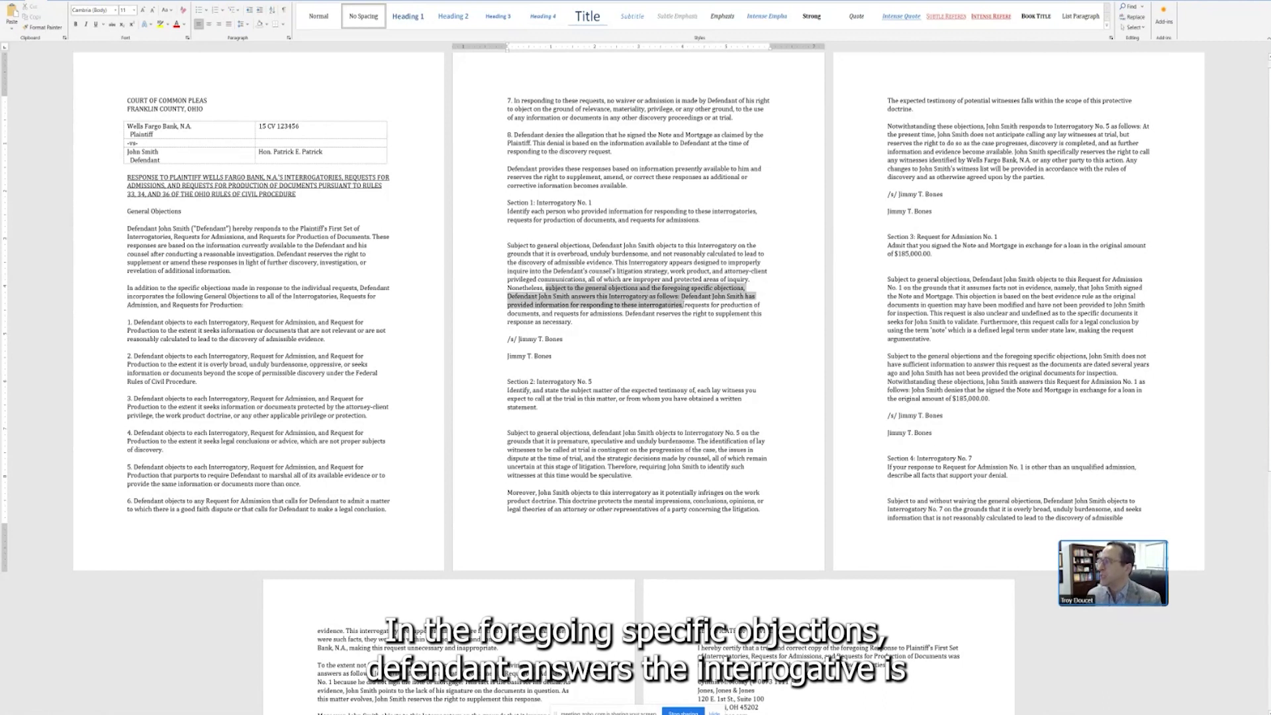
left_click(633, 314)
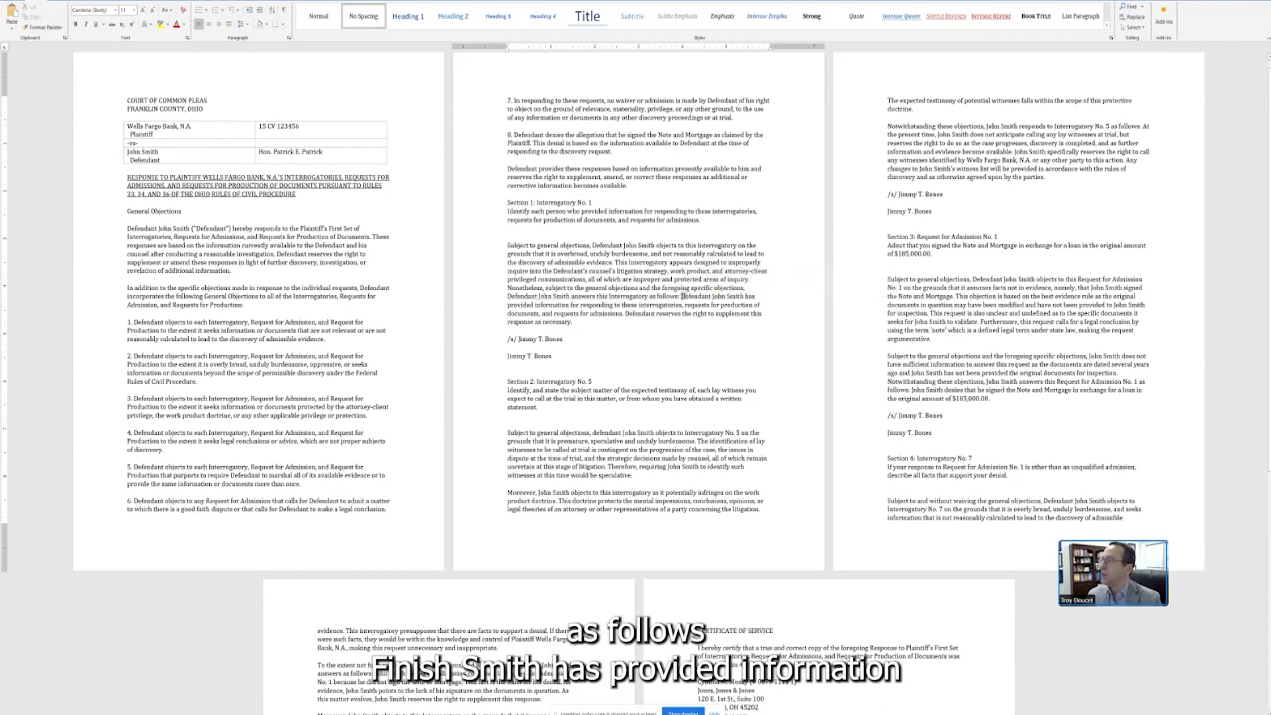
left_click_drag(682, 296, 585, 328)
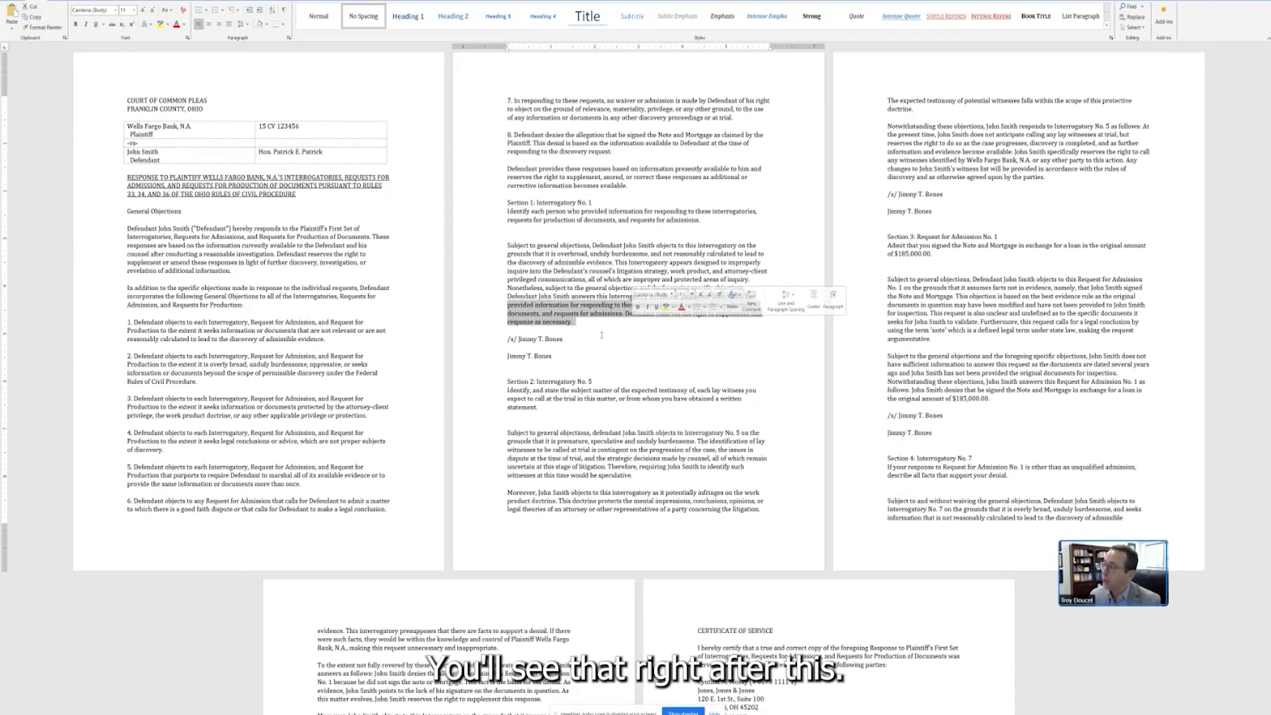
left_click(601, 335)
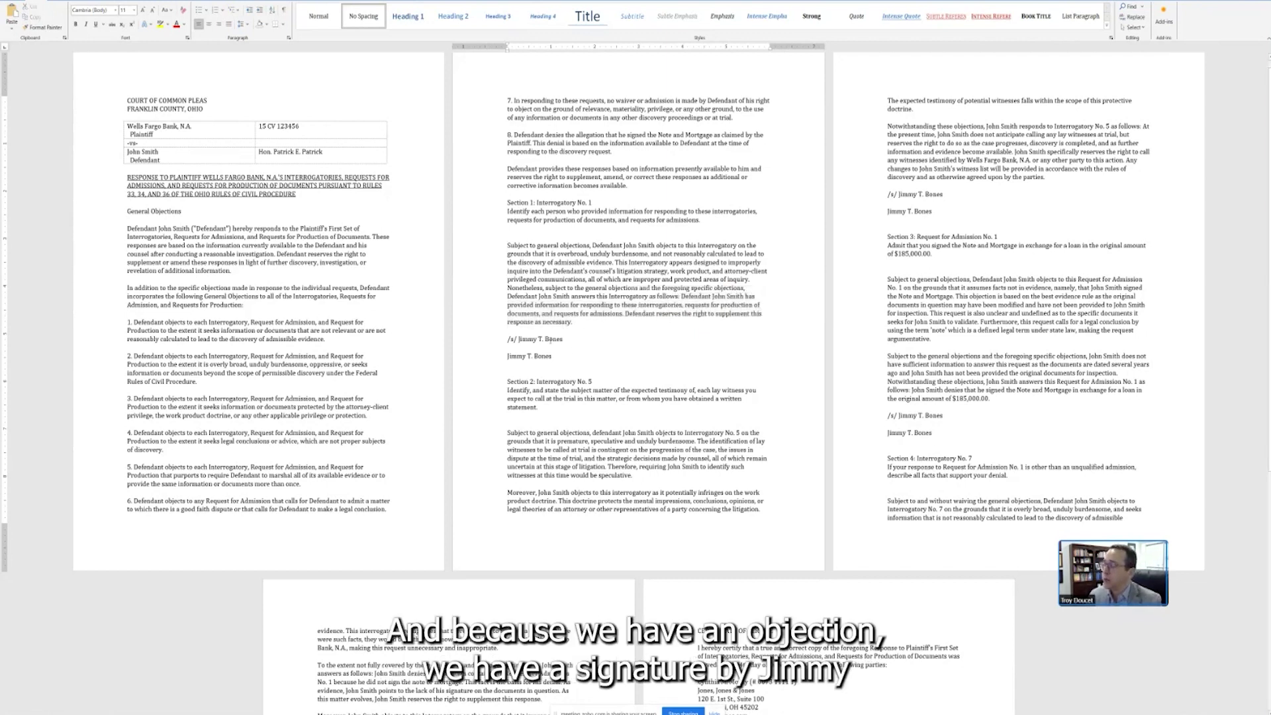
left_click_drag(557, 355, 504, 342)
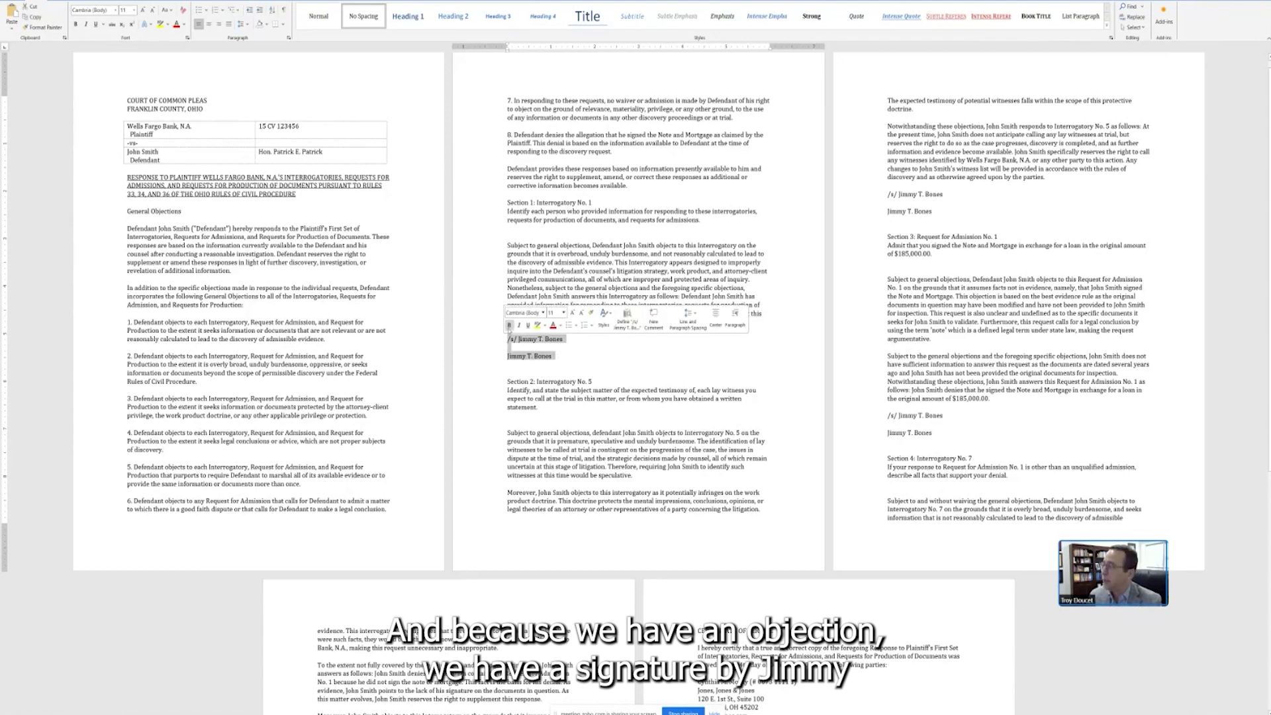
key("shift+Down")
left_click_drag(509, 345, 508, 339)
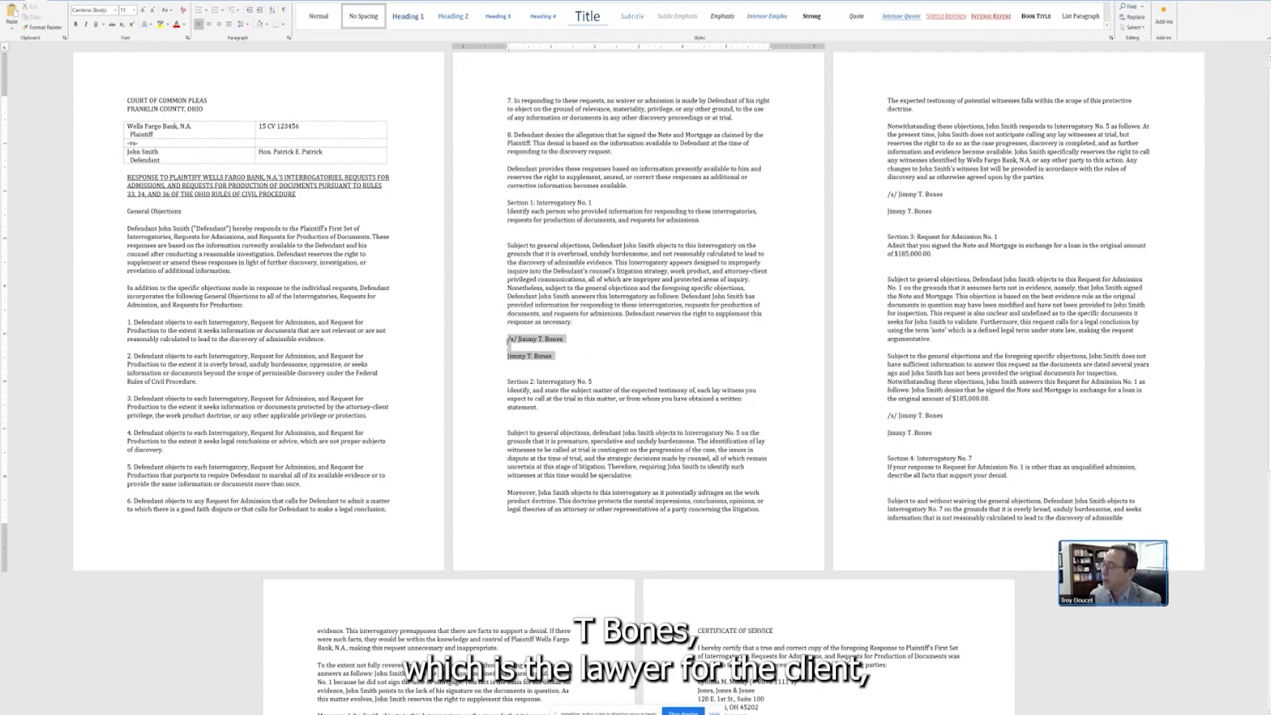
left_click(543, 271)
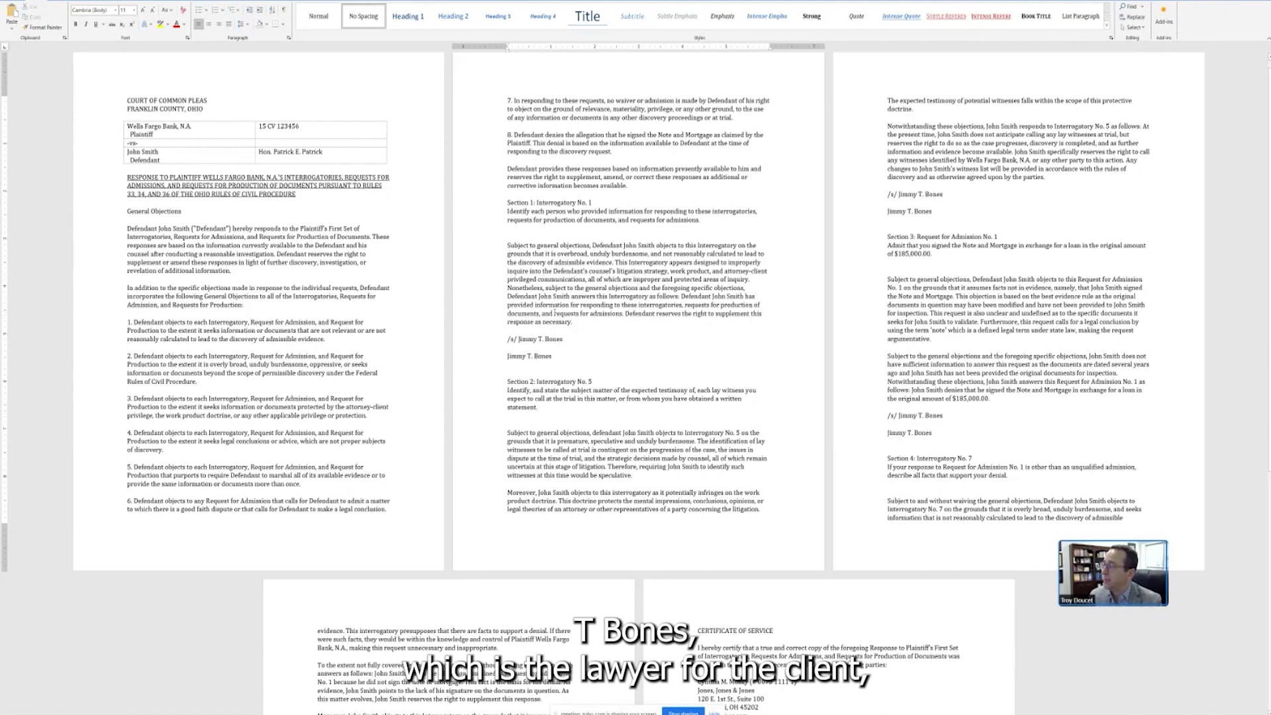
scroll(574, 311, "down", 1)
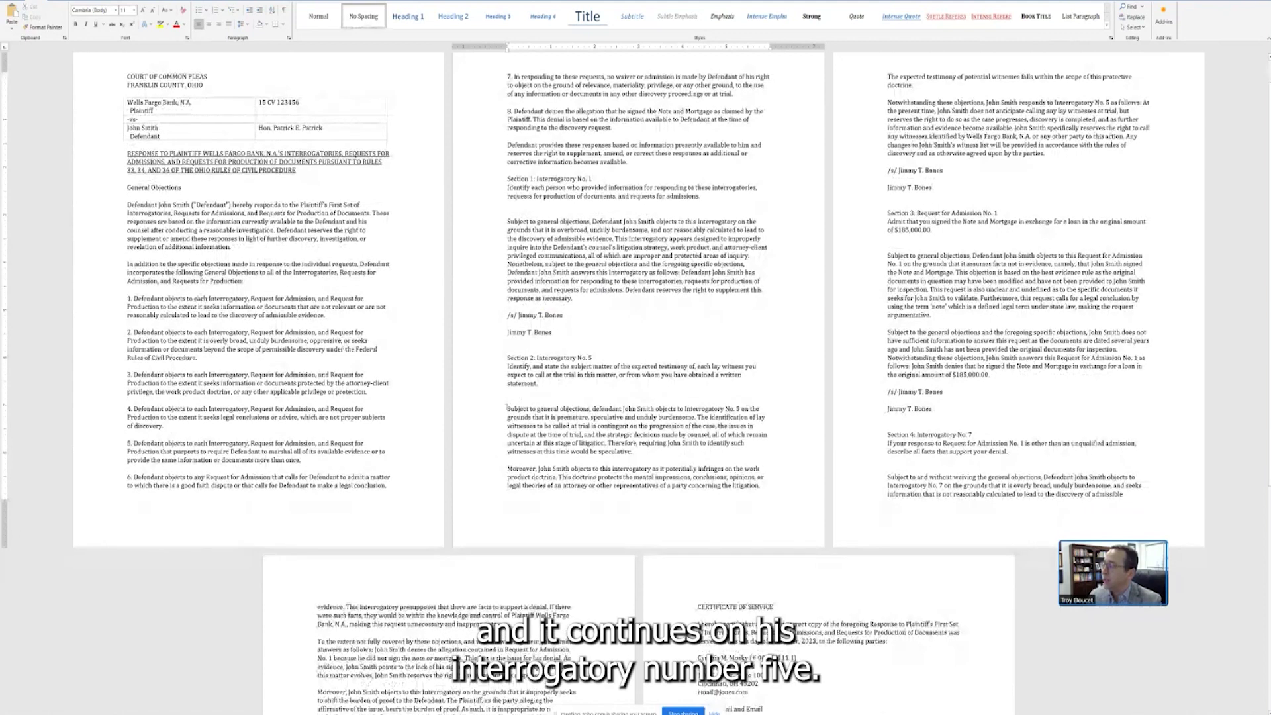
left_click_drag(588, 356, 596, 355)
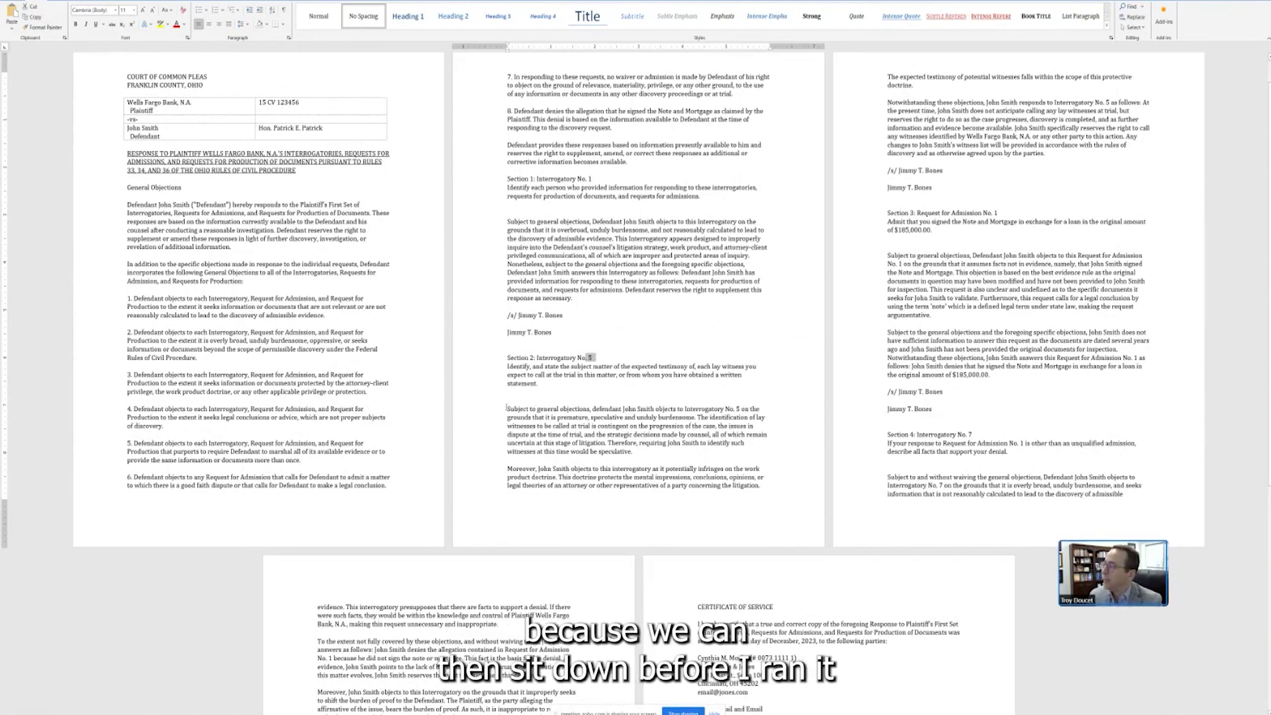
left_click_drag(506, 409, 508, 459)
scroll(1053, 189, "up", 1)
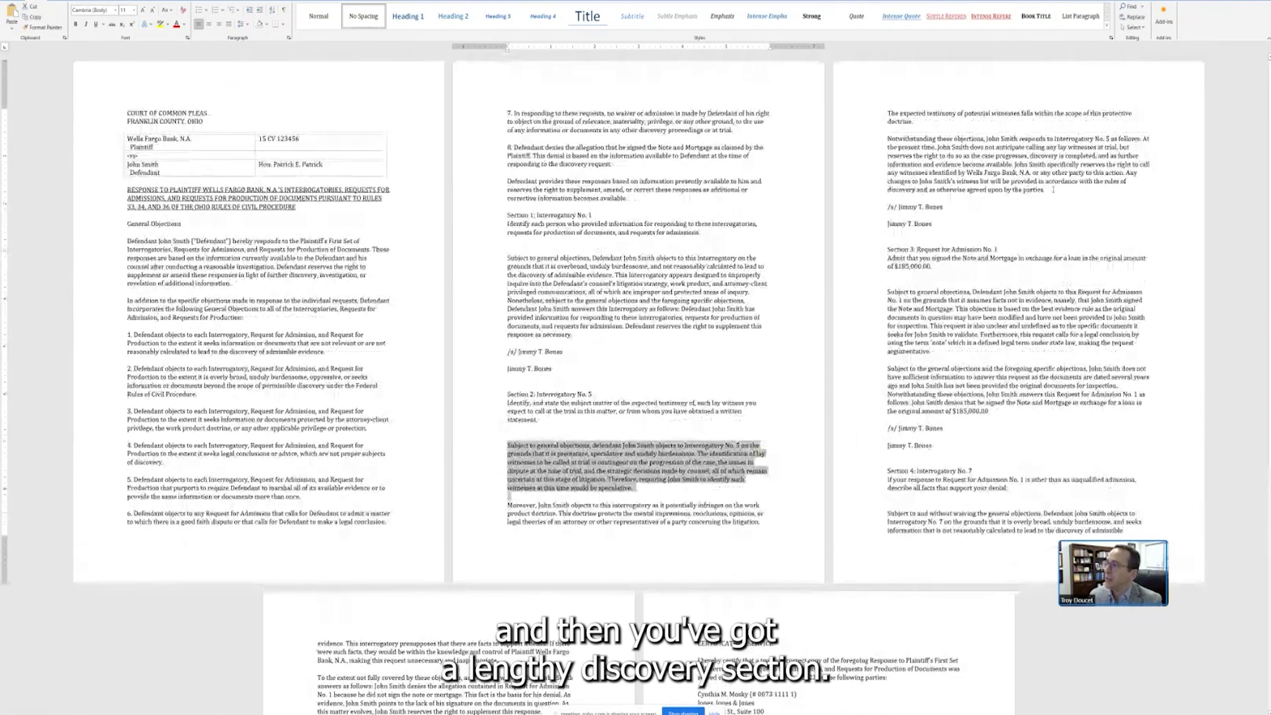
left_click_drag(1052, 189, 887, 138)
scroll(887, 138, "down", 2)
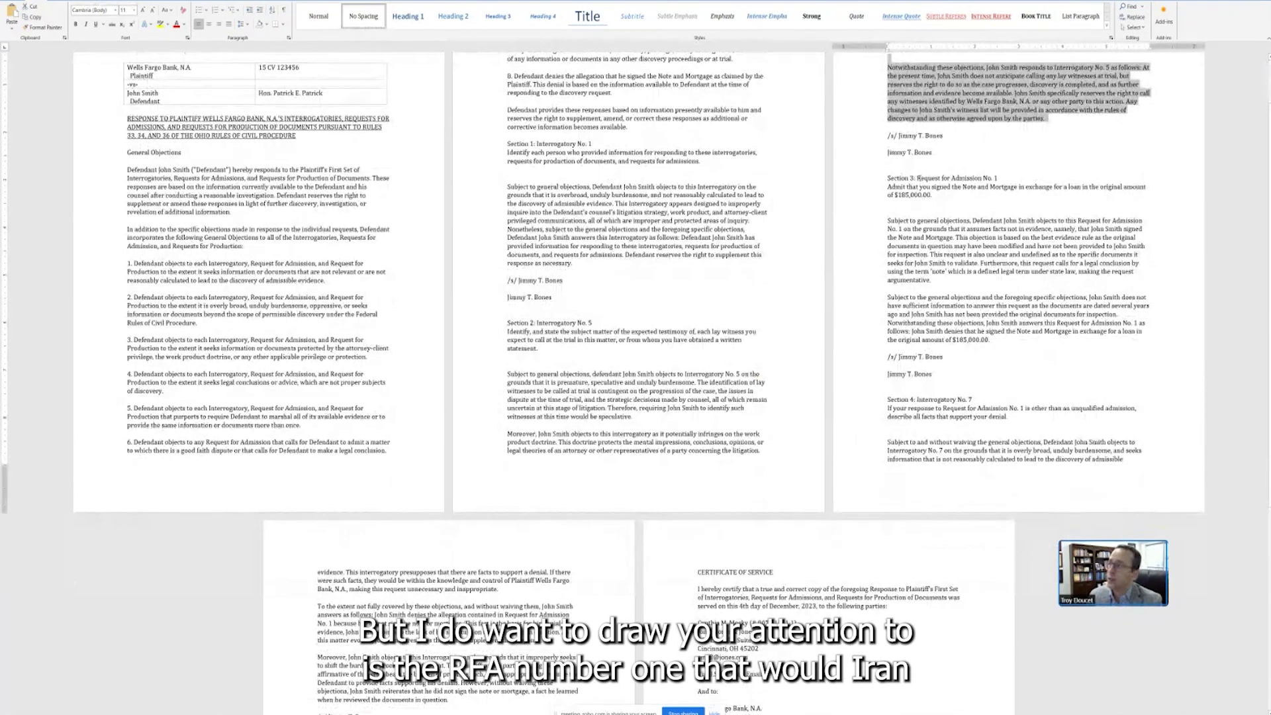
left_click_drag(918, 179, 936, 197)
left_click(932, 188)
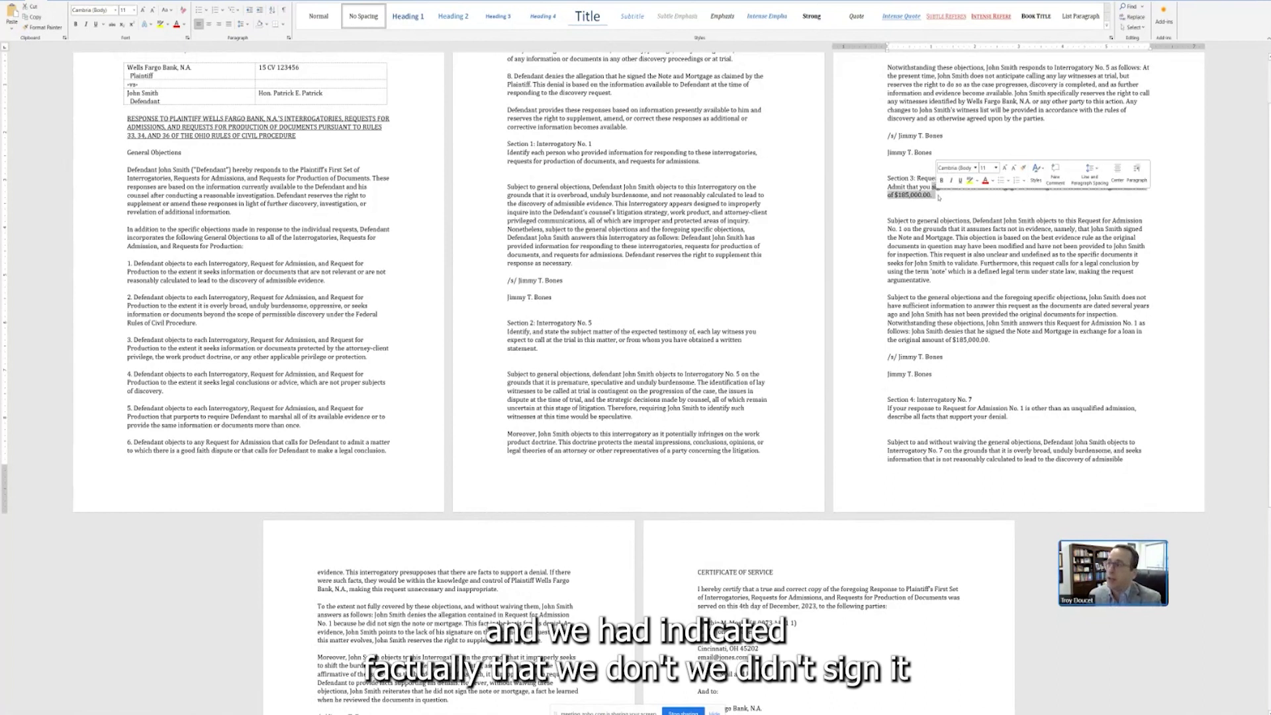
left_click(925, 228)
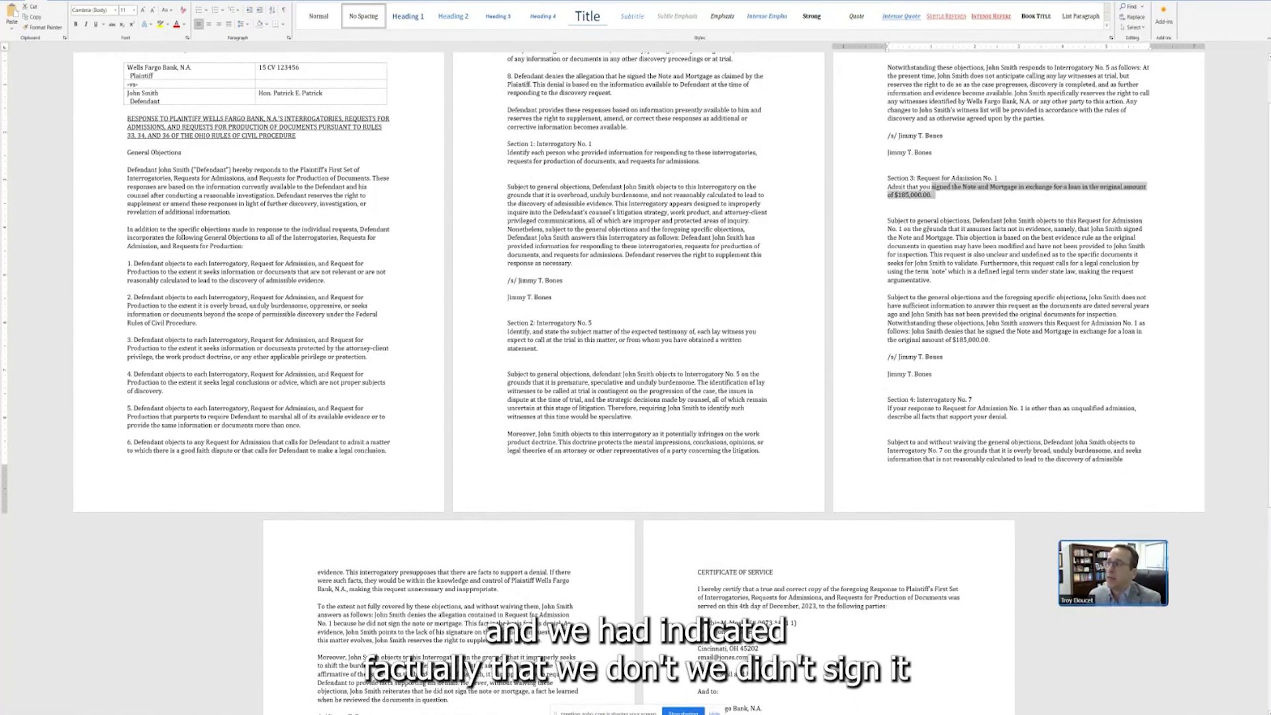
left_click_drag(888, 221, 1089, 236)
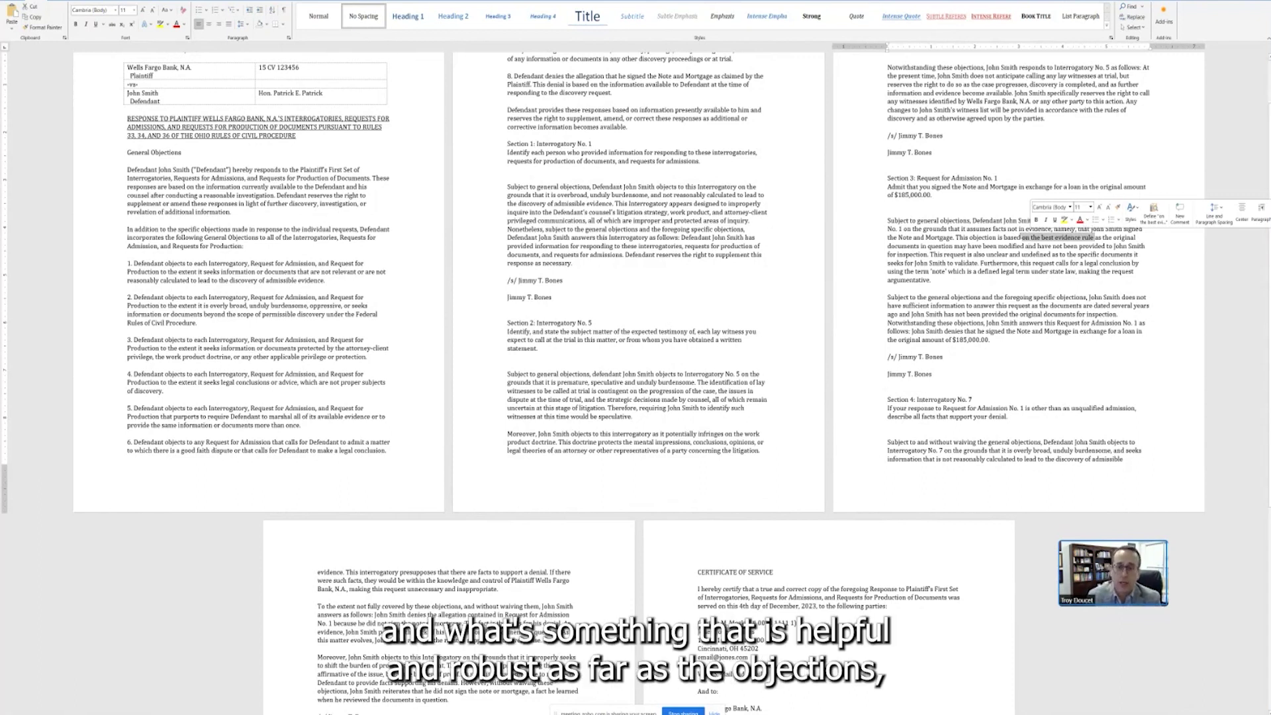
left_click(1042, 235)
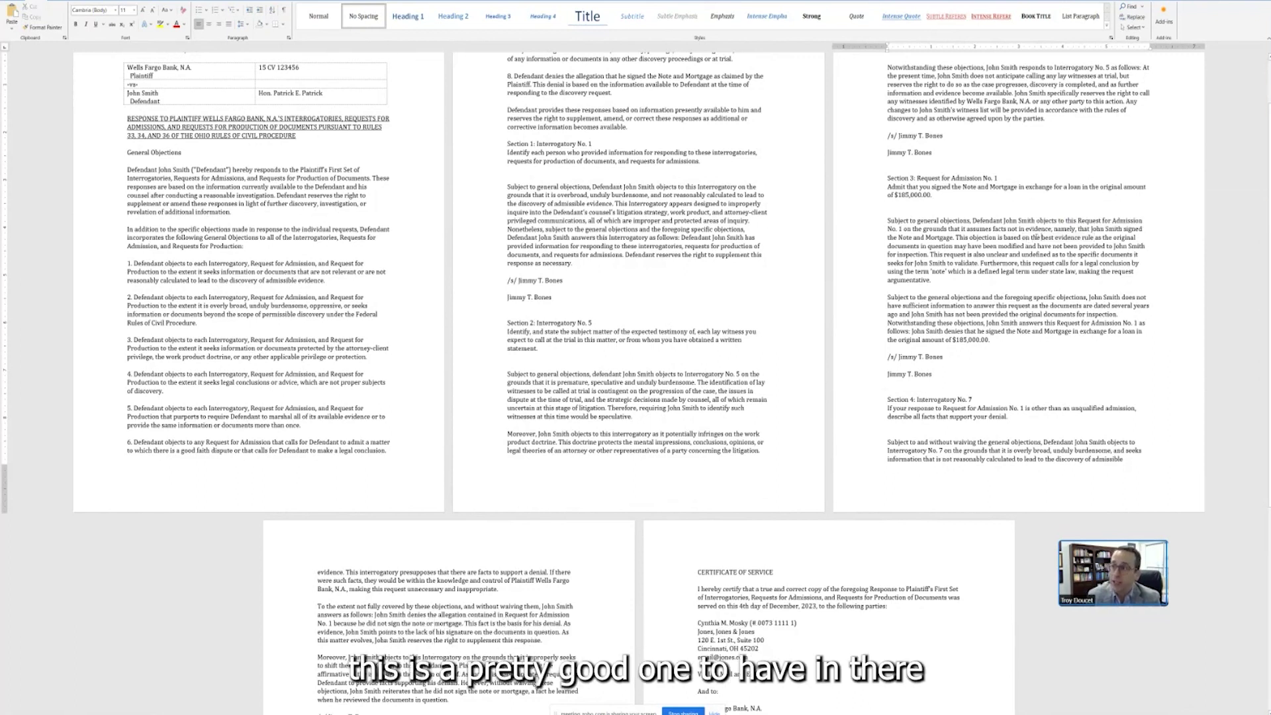
left_click_drag(1030, 237, 1116, 314)
left_click_drag(887, 323, 986, 339)
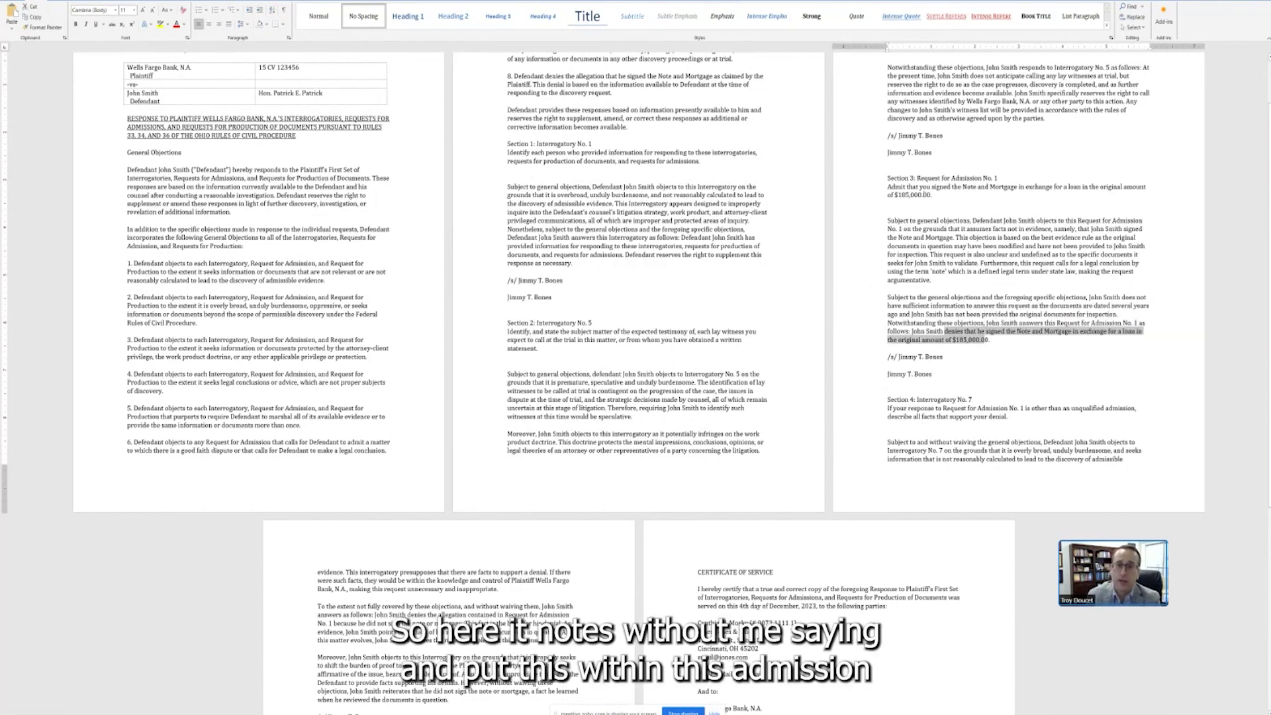
left_click(1007, 310)
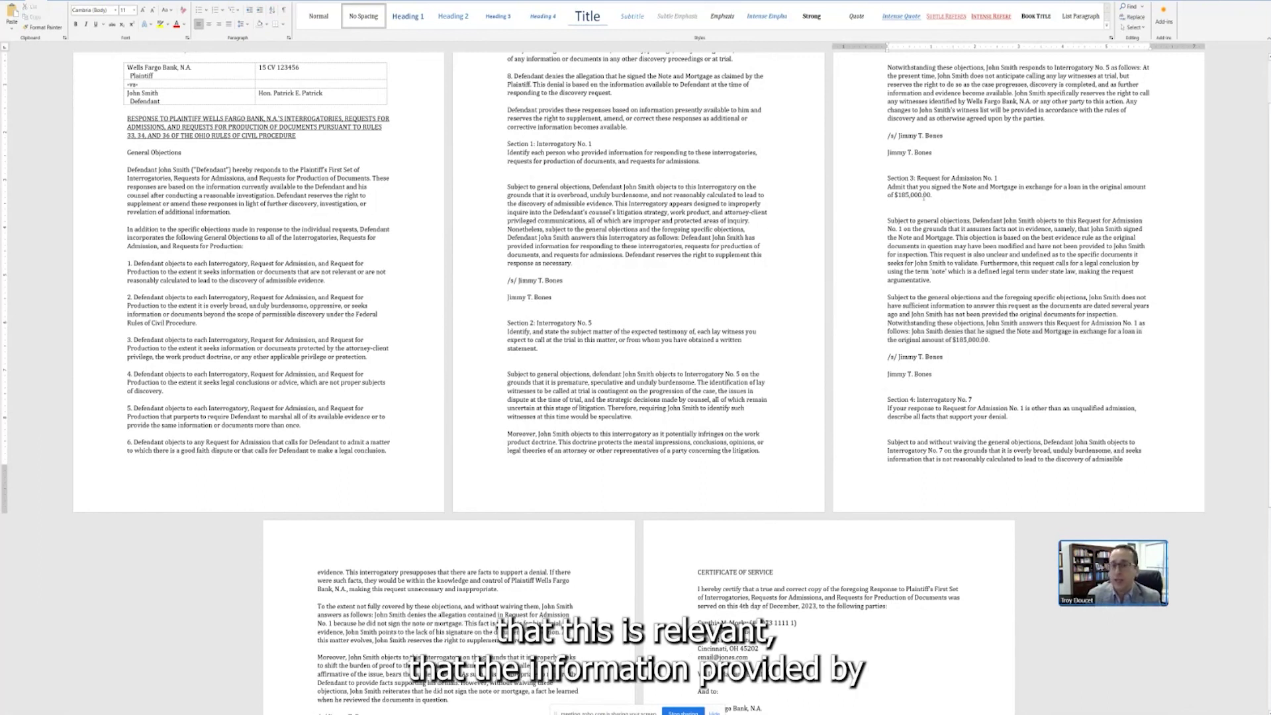
left_click_drag(887, 186, 937, 195)
scroll(936, 196, "down", 5)
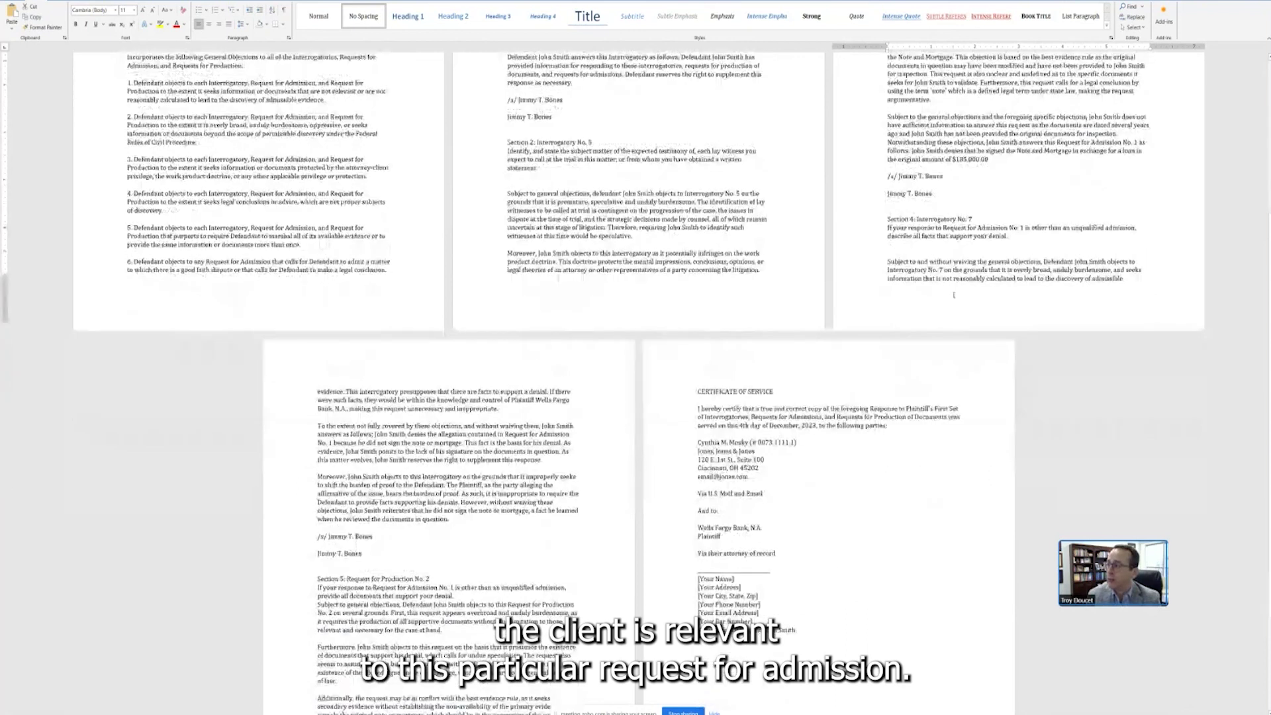
scroll(639, 370, "down", 1)
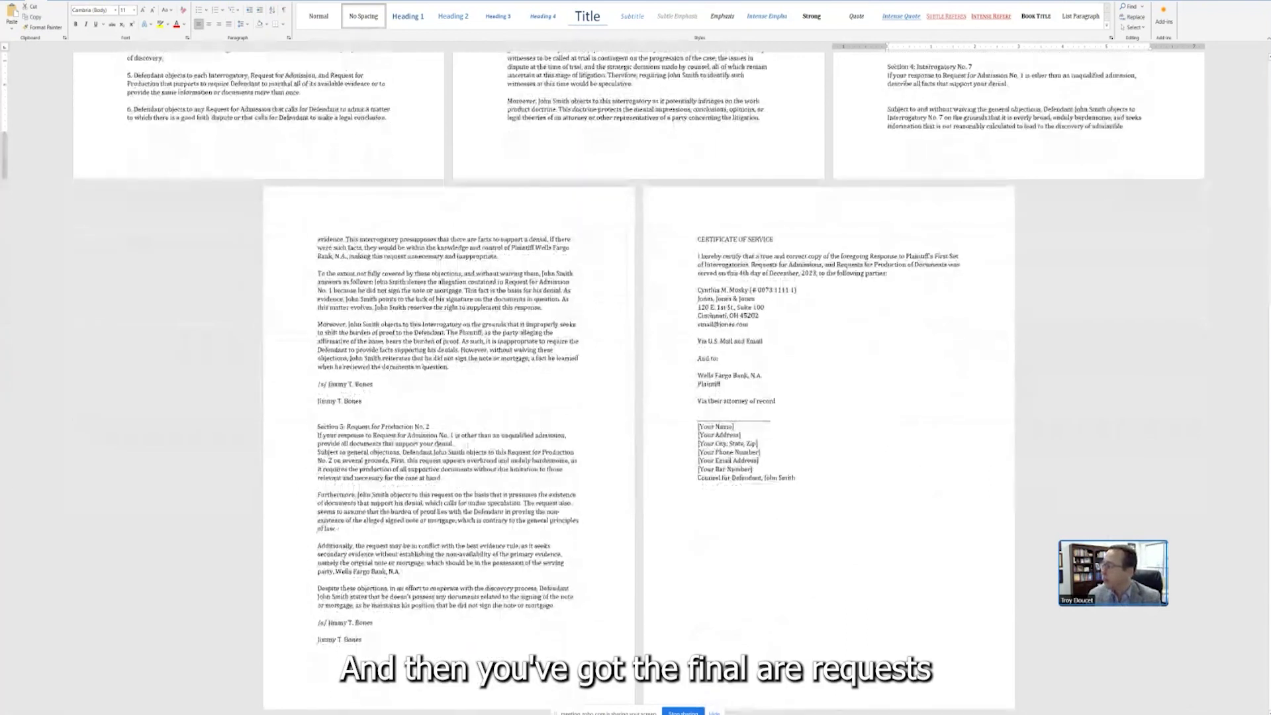
left_click_drag(318, 426, 507, 614)
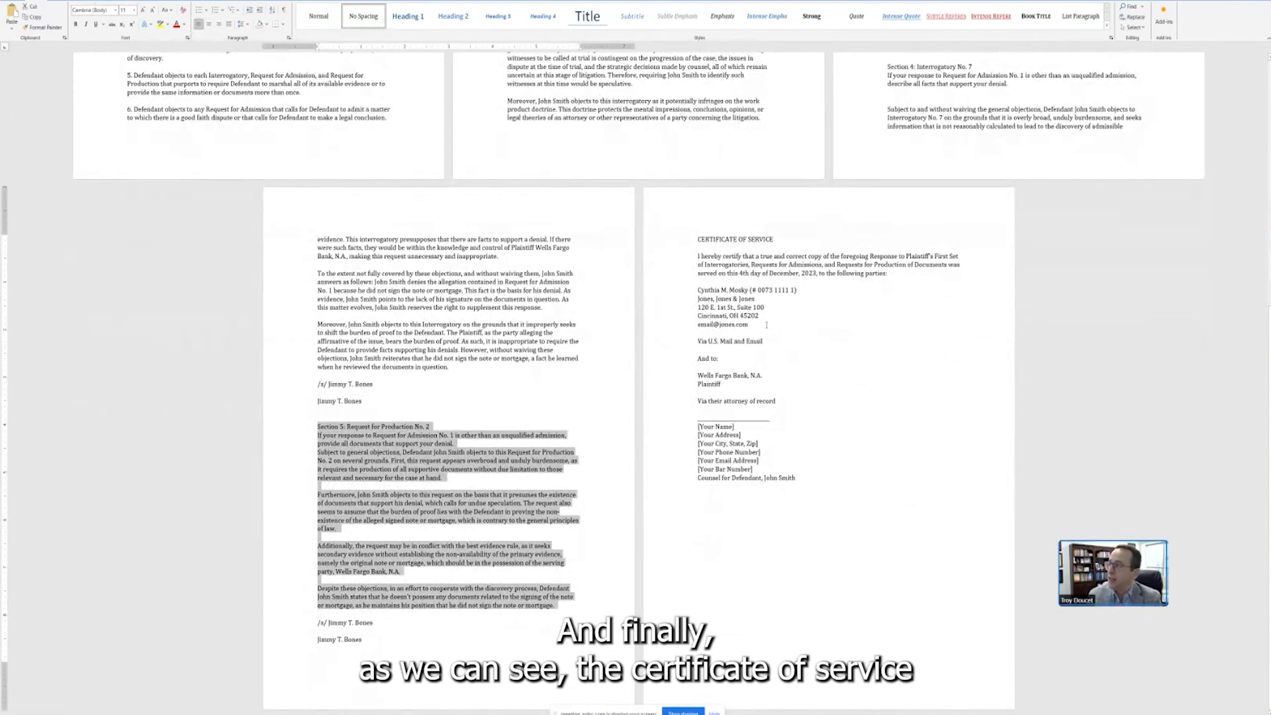
left_click_drag(689, 290, 764, 328)
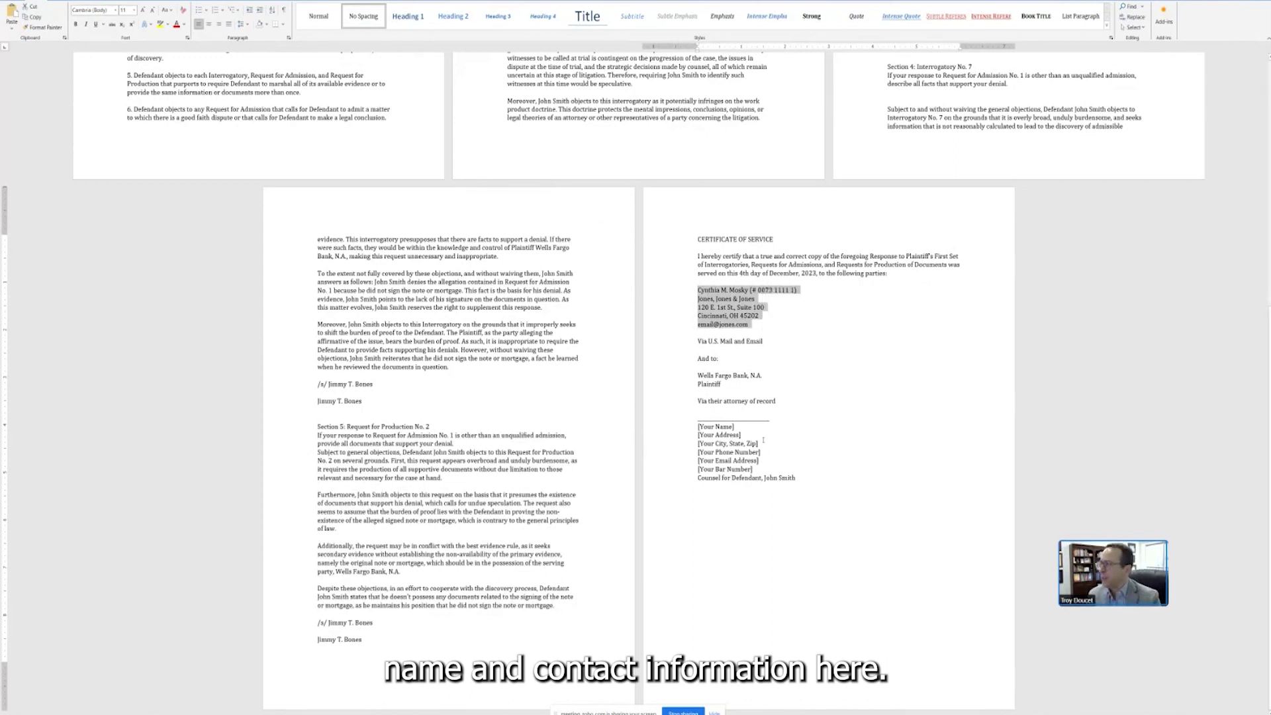
left_click_drag(799, 478, 697, 427)
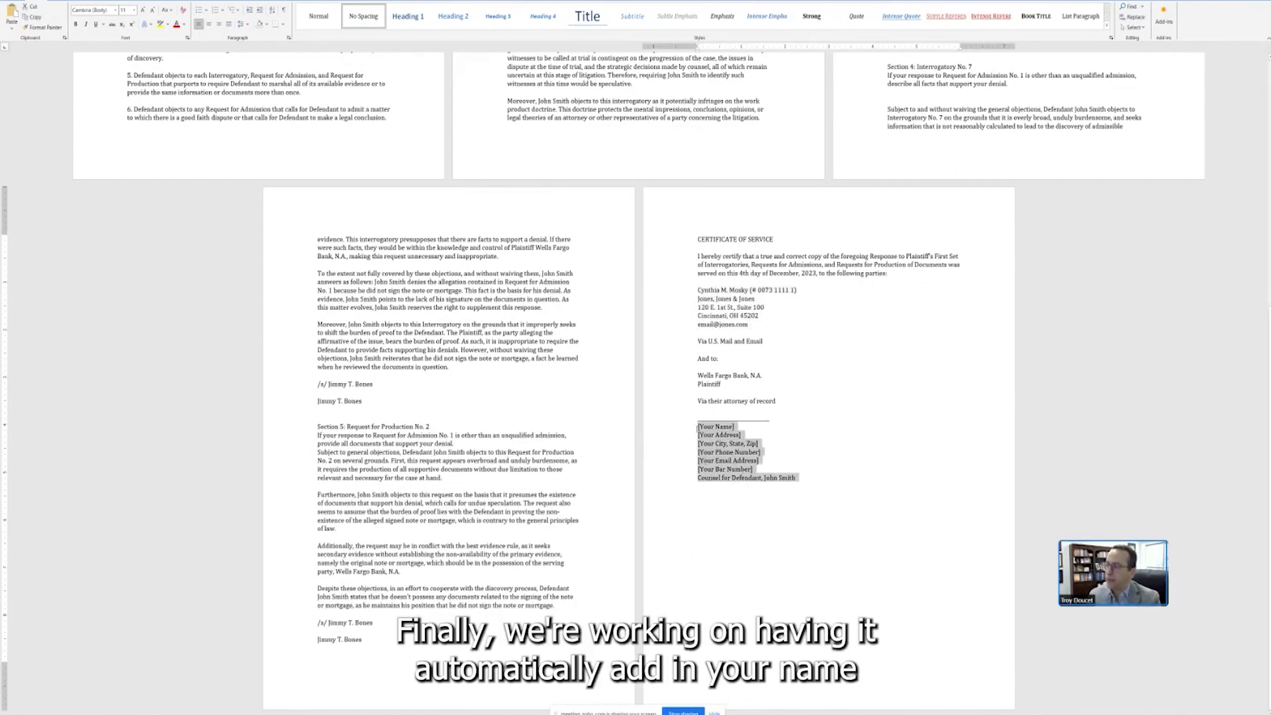
left_click(734, 452)
left_click_drag(779, 467, 697, 427)
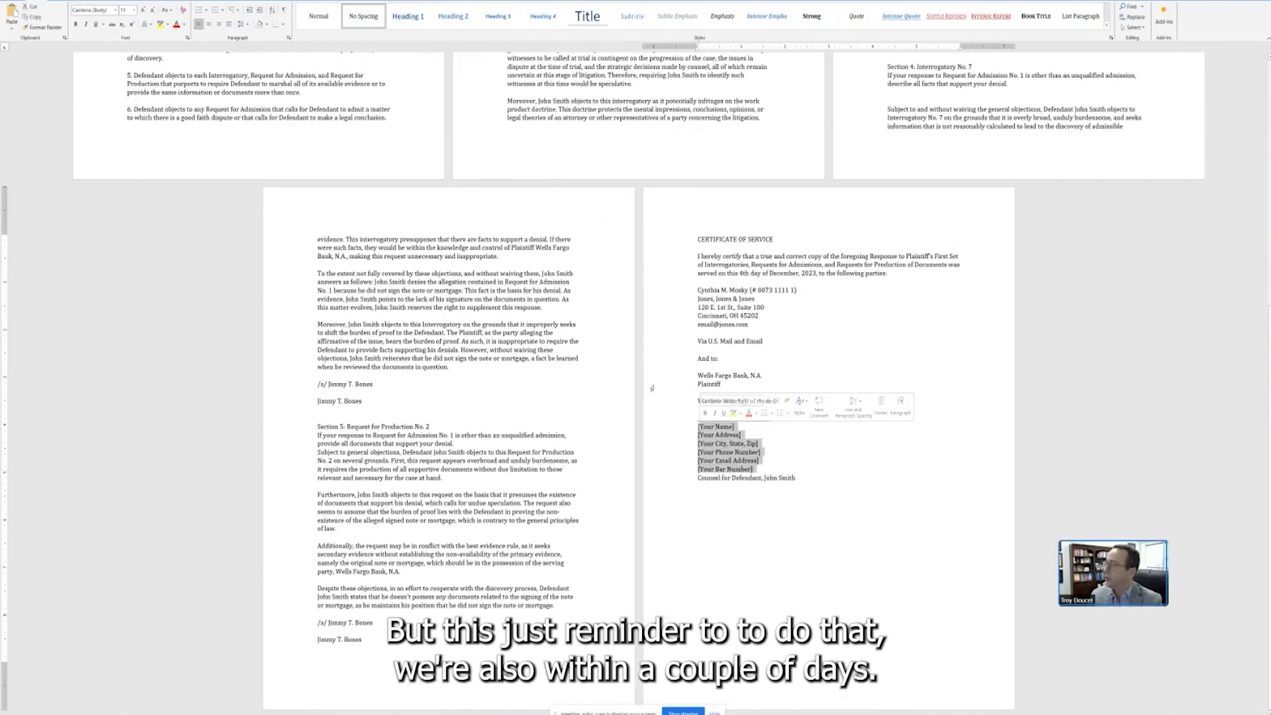
scroll(651, 389, "up", 2)
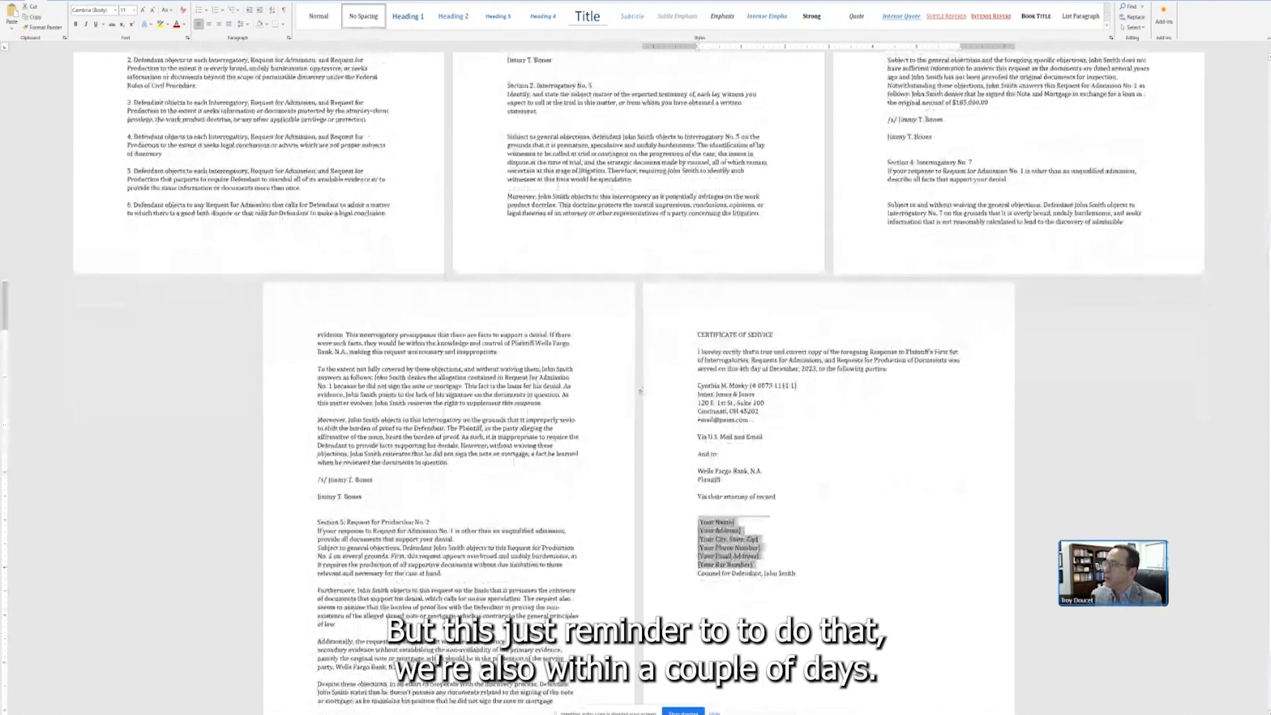
scroll(640, 390, "down", 2)
left_click(813, 476)
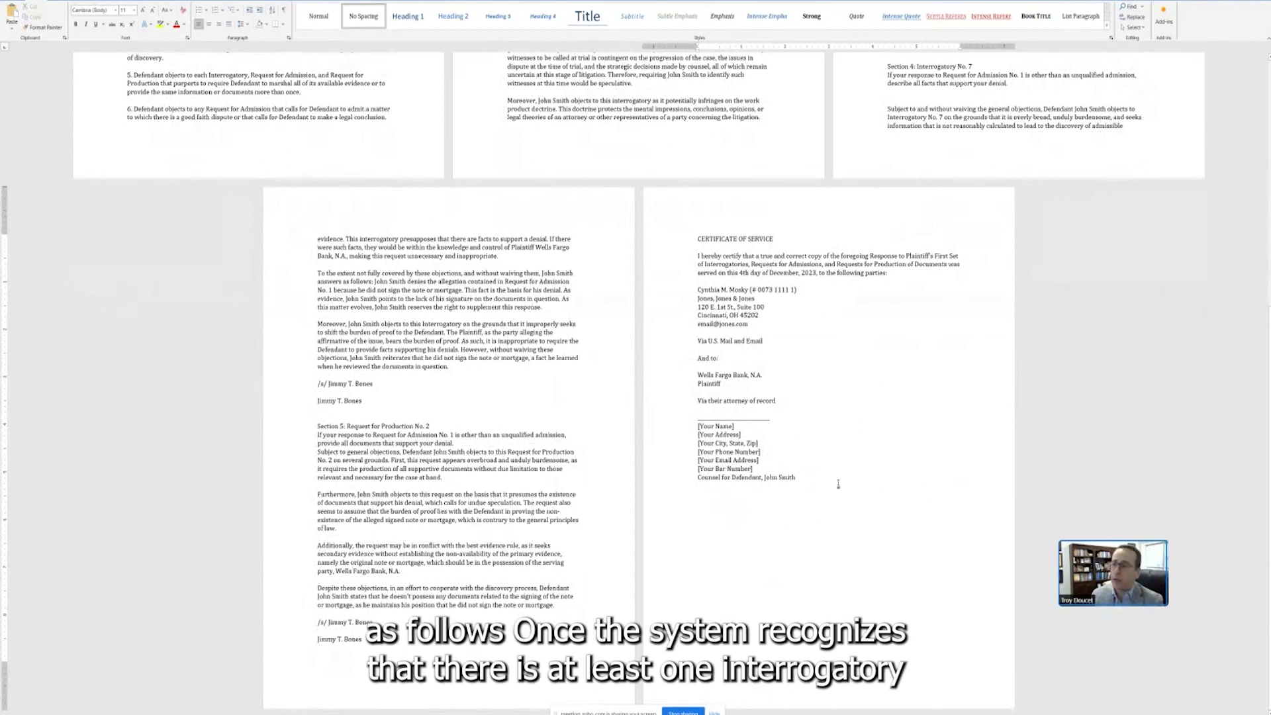
scroll(539, 388, "up", 4)
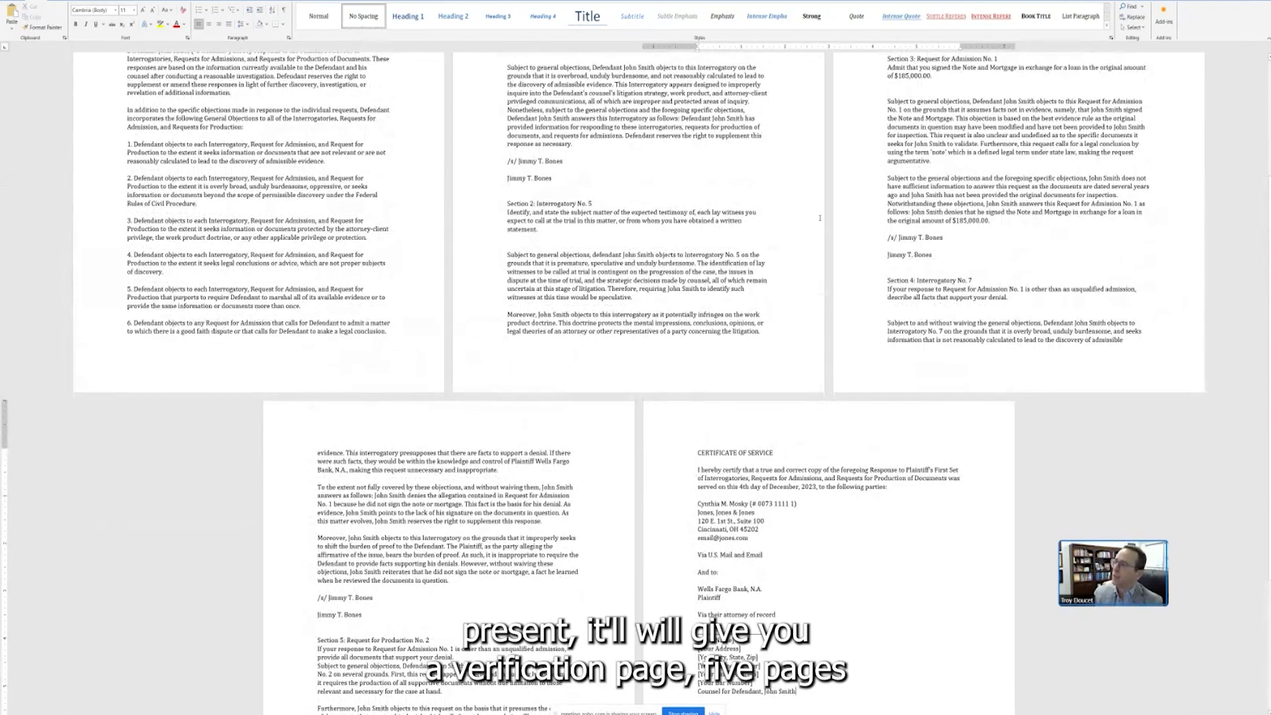
scroll(820, 218, "up", 3)
scroll(819, 218, "down", 6)
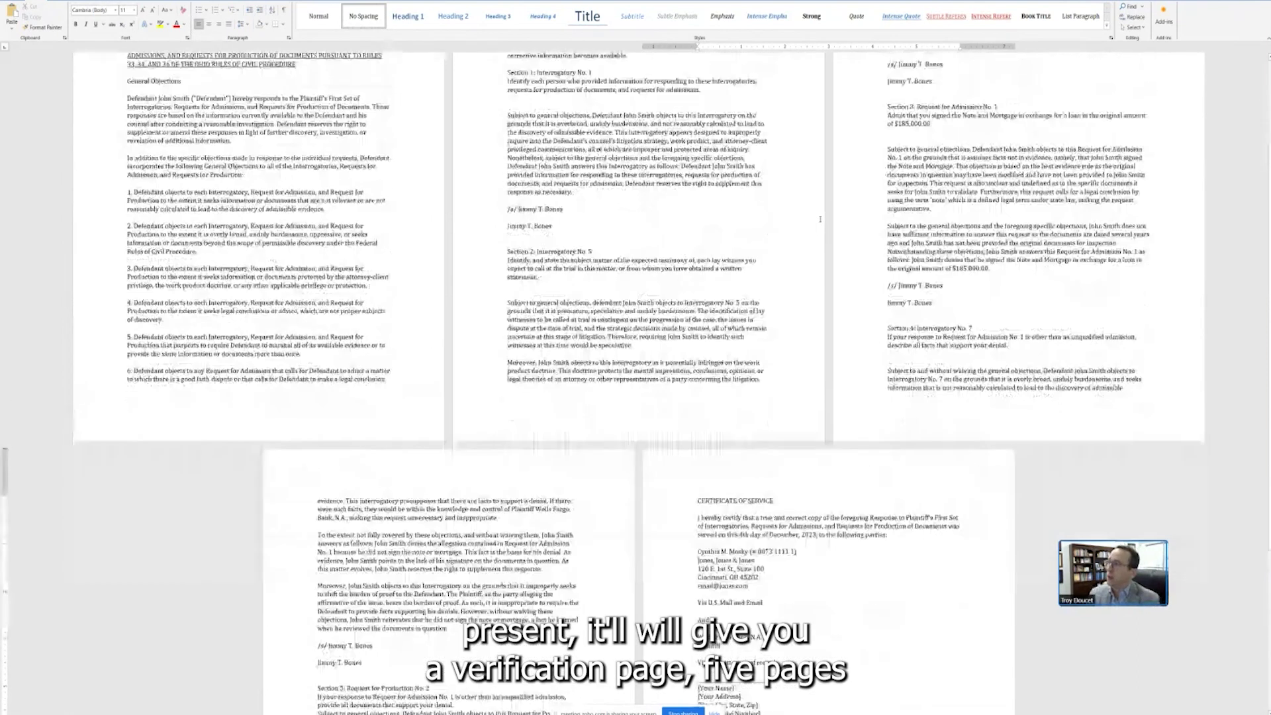
scroll(819, 222, "up", 3)
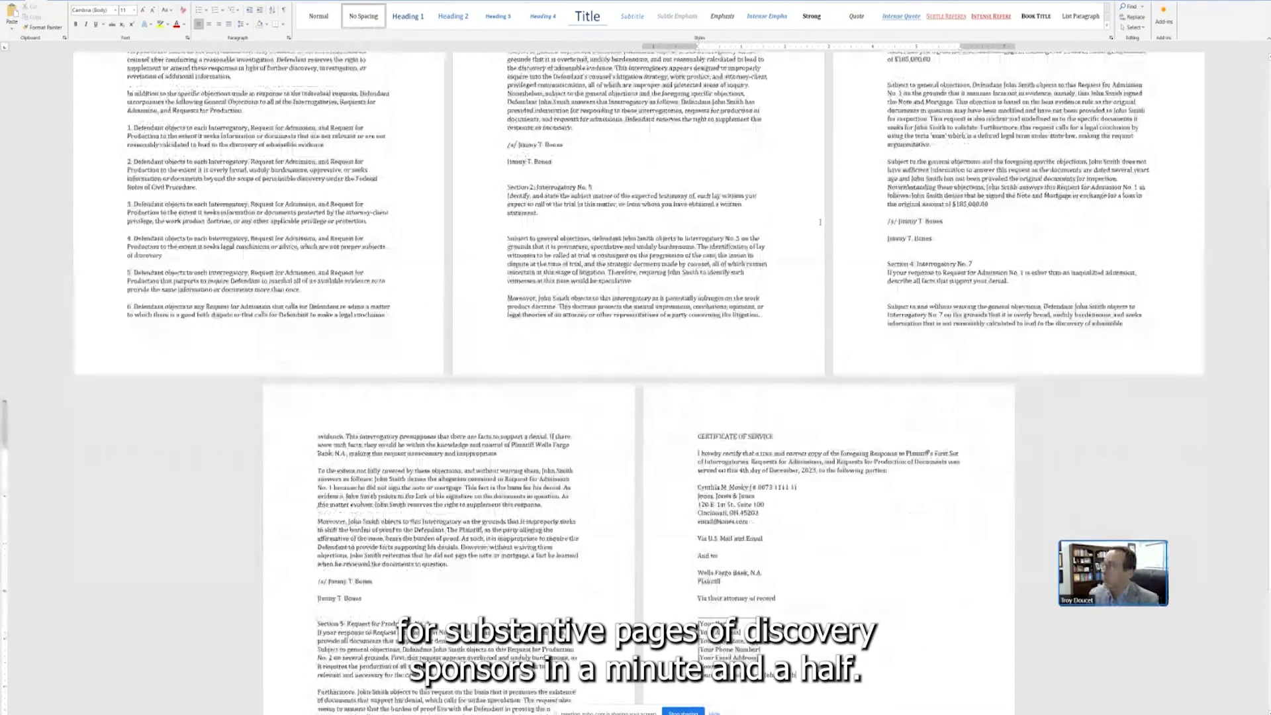
Step: Close the generated response documents in Word, discarding changes with Don't Save
scroll(820, 221, "up", 4)
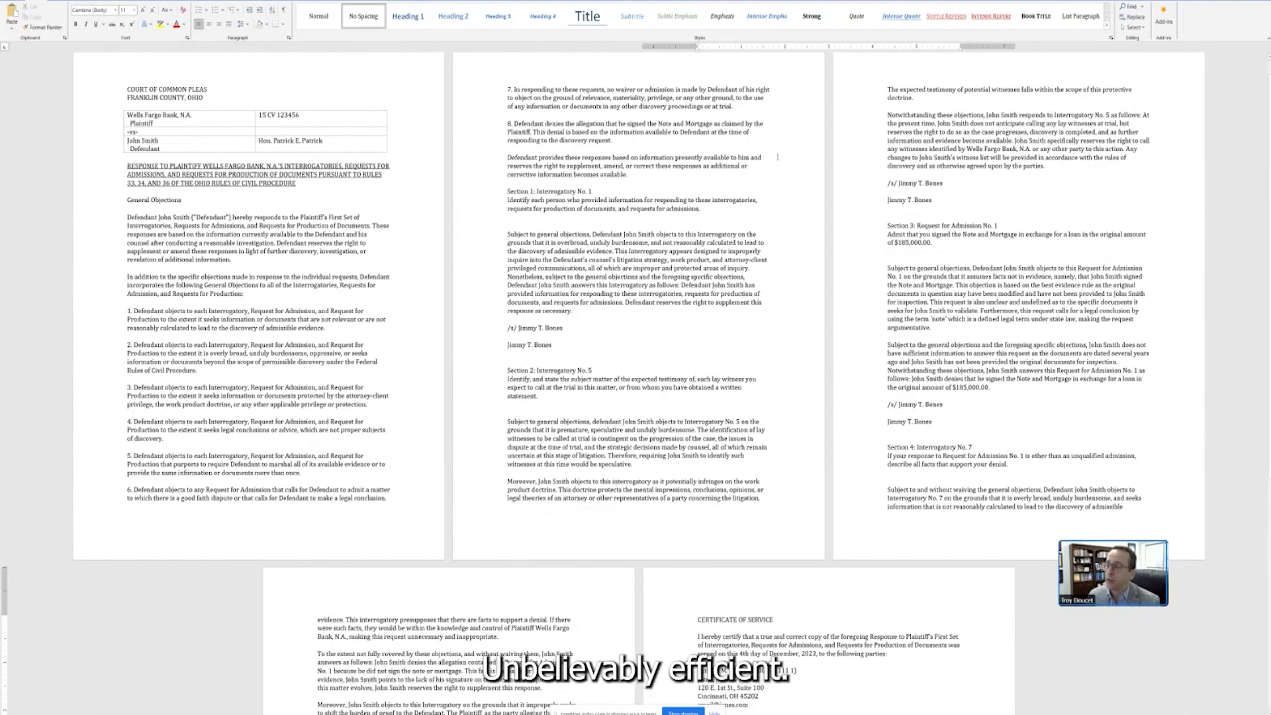
left_click(920, 100)
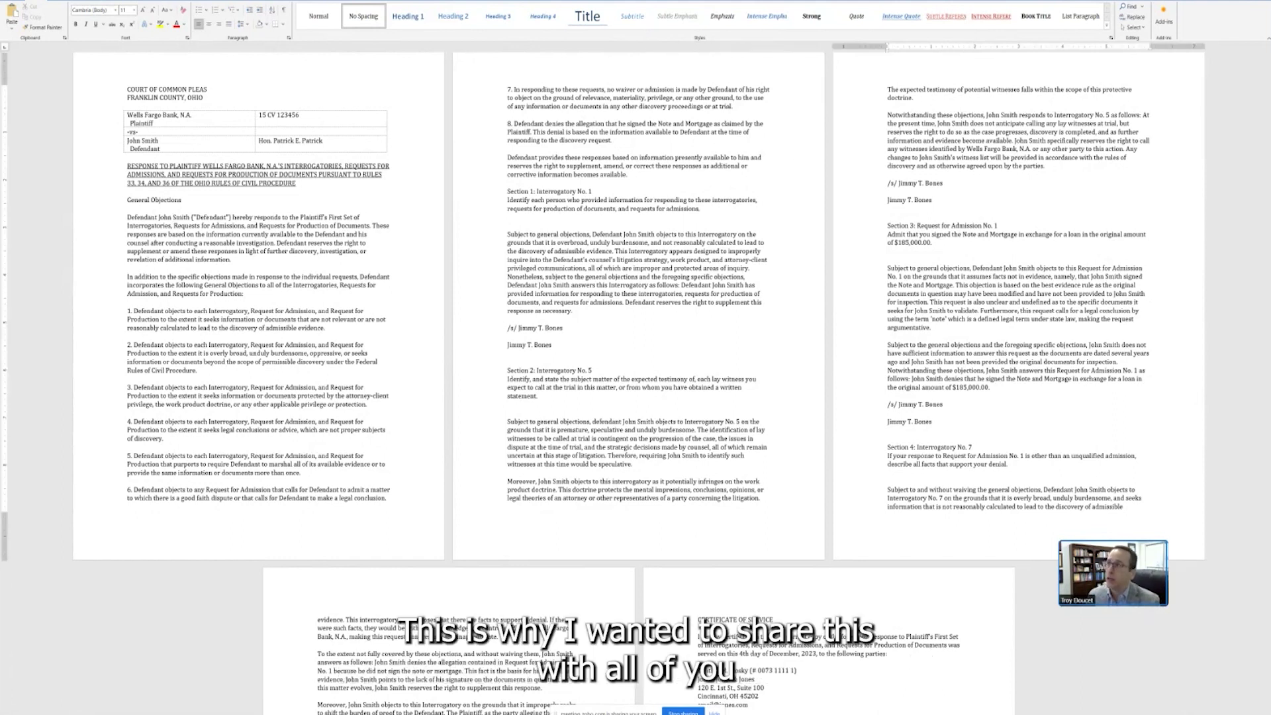
key("alt+Tab")
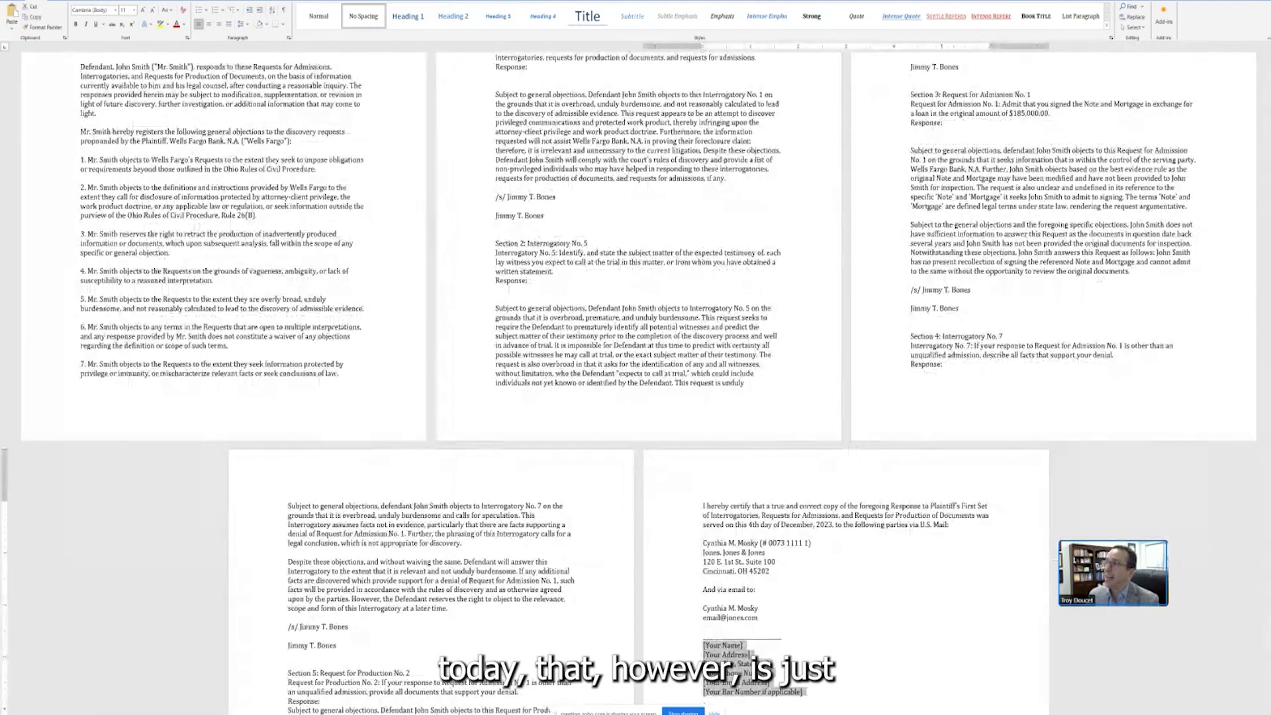
key("ctrl+w")
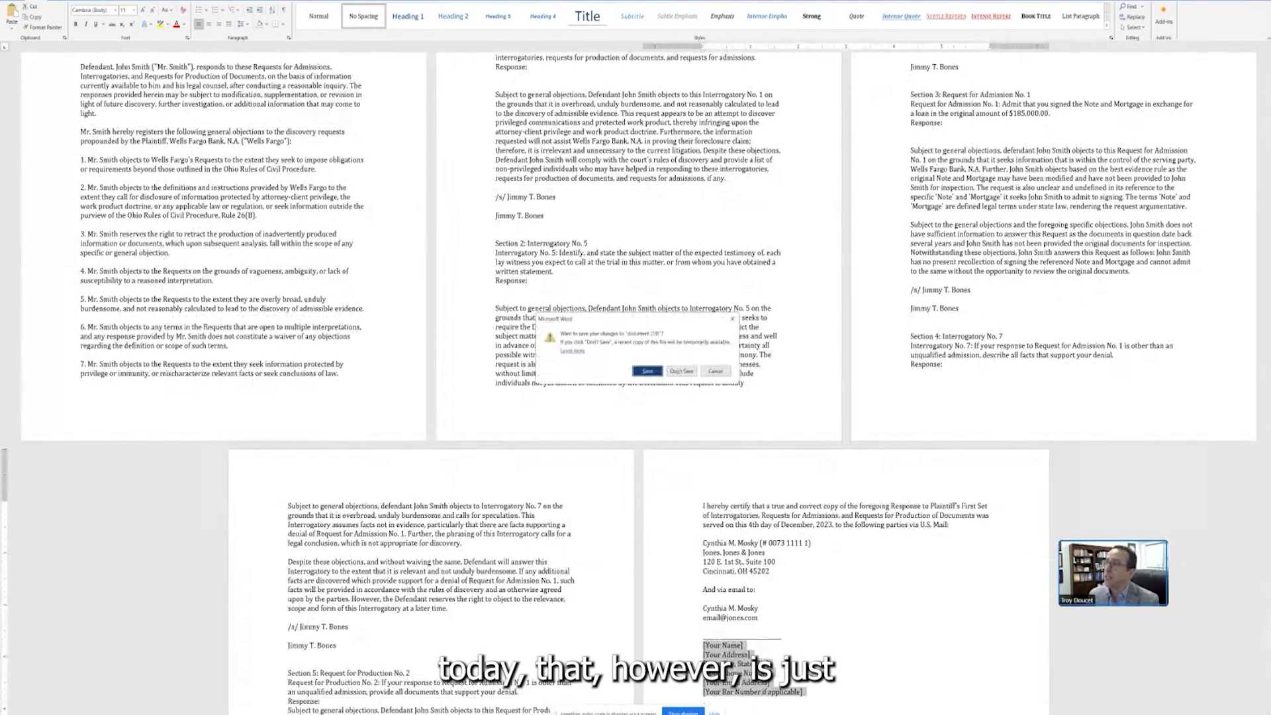
left_click(693, 372)
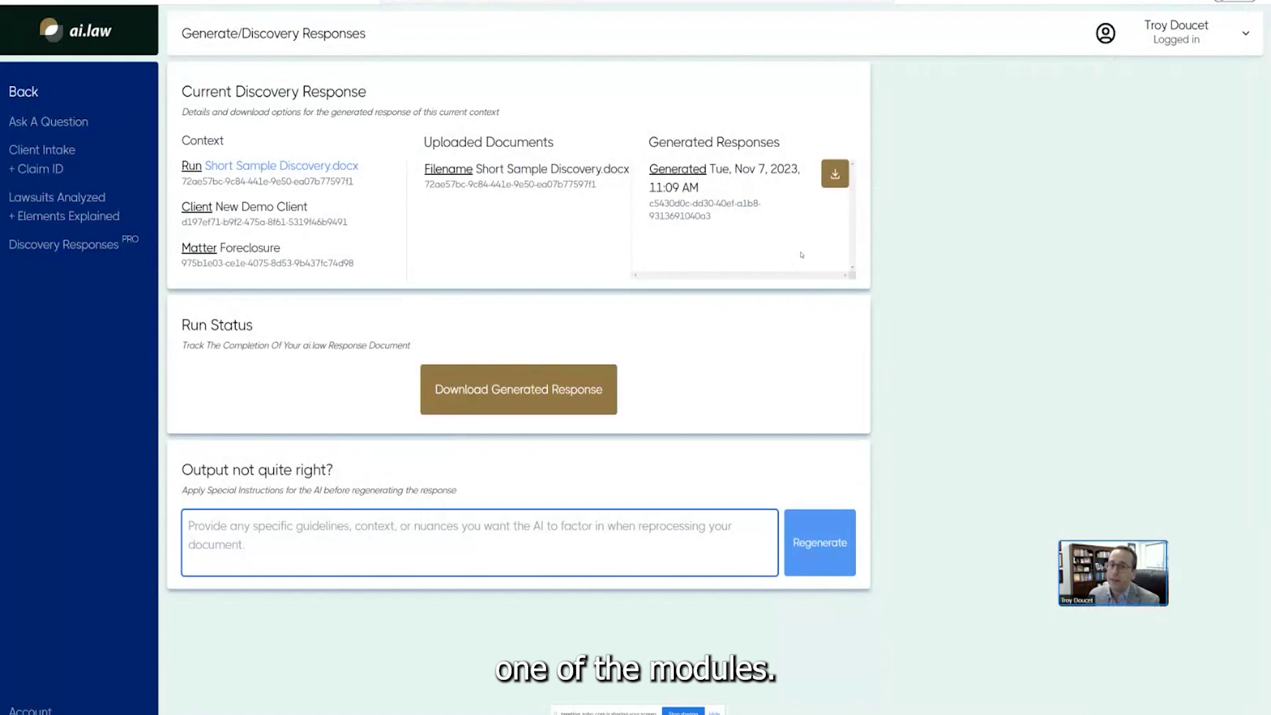
Step: In Ask A Question, submit 'what is the difference between issue and claim preclusion. Give an example.'
left_click(69, 123)
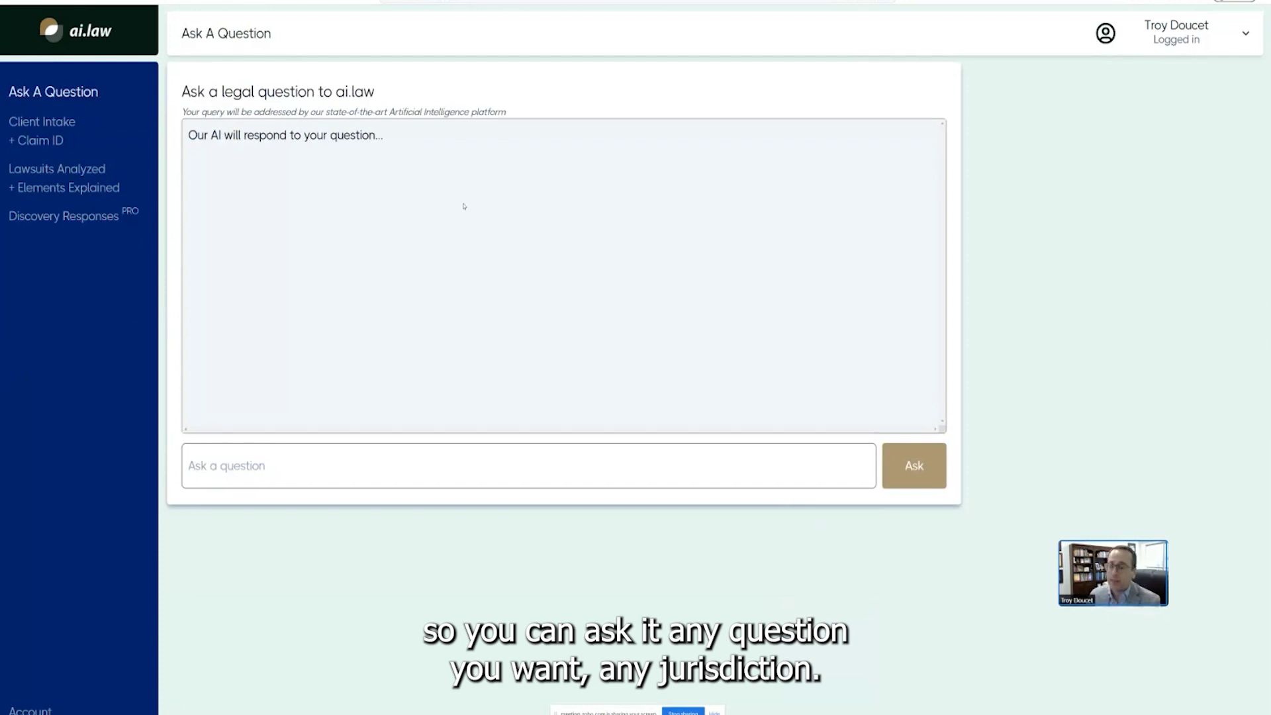
left_click(397, 458)
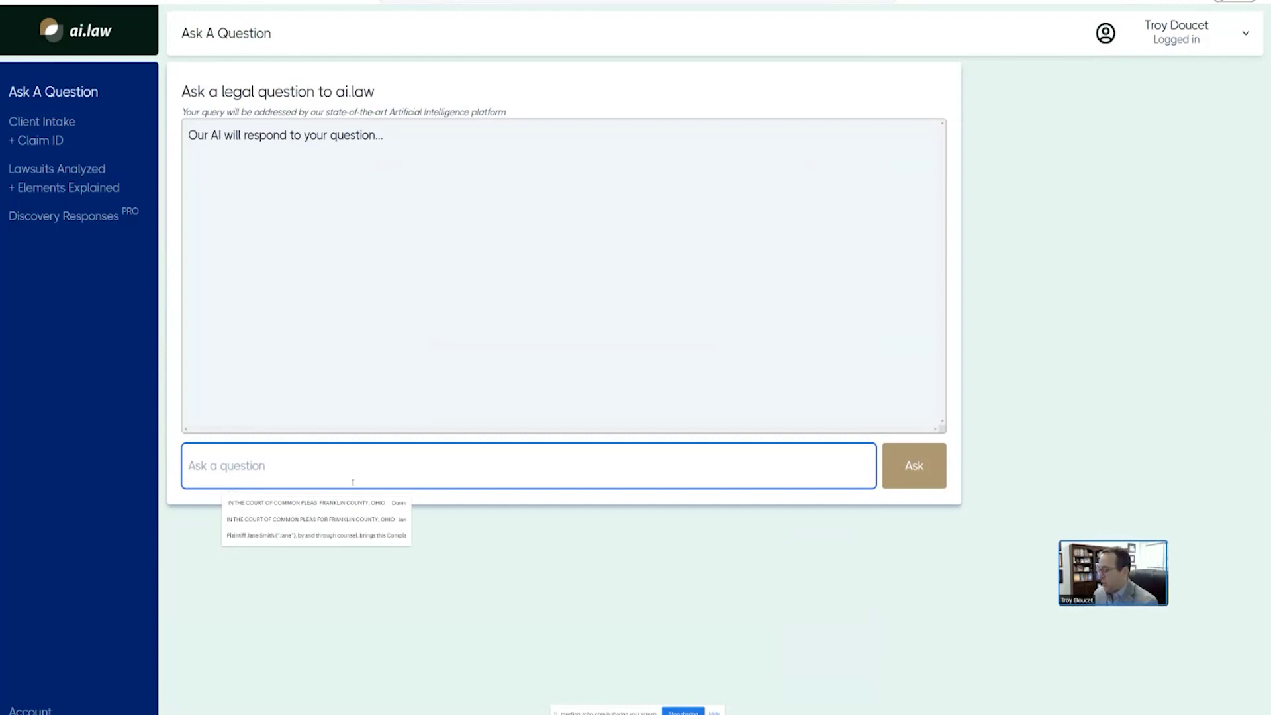
type("a")
key("BackSpace")
type("wha")
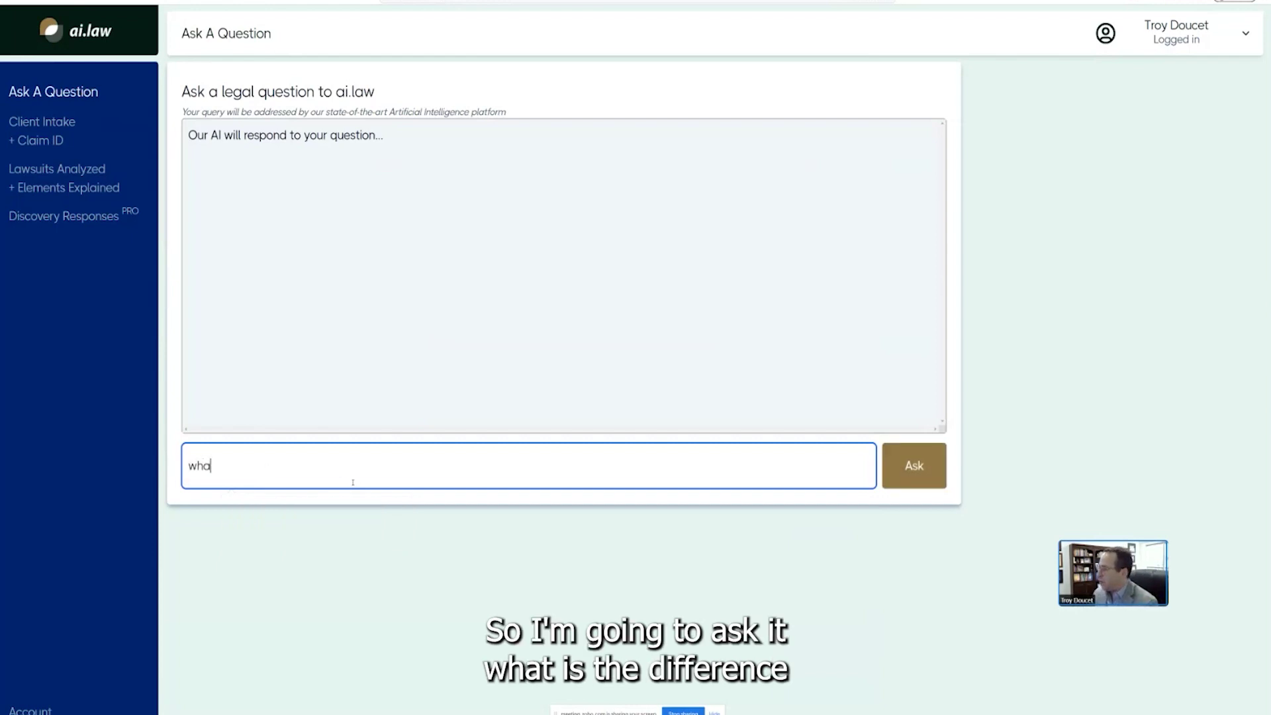
type("t is the difference ")
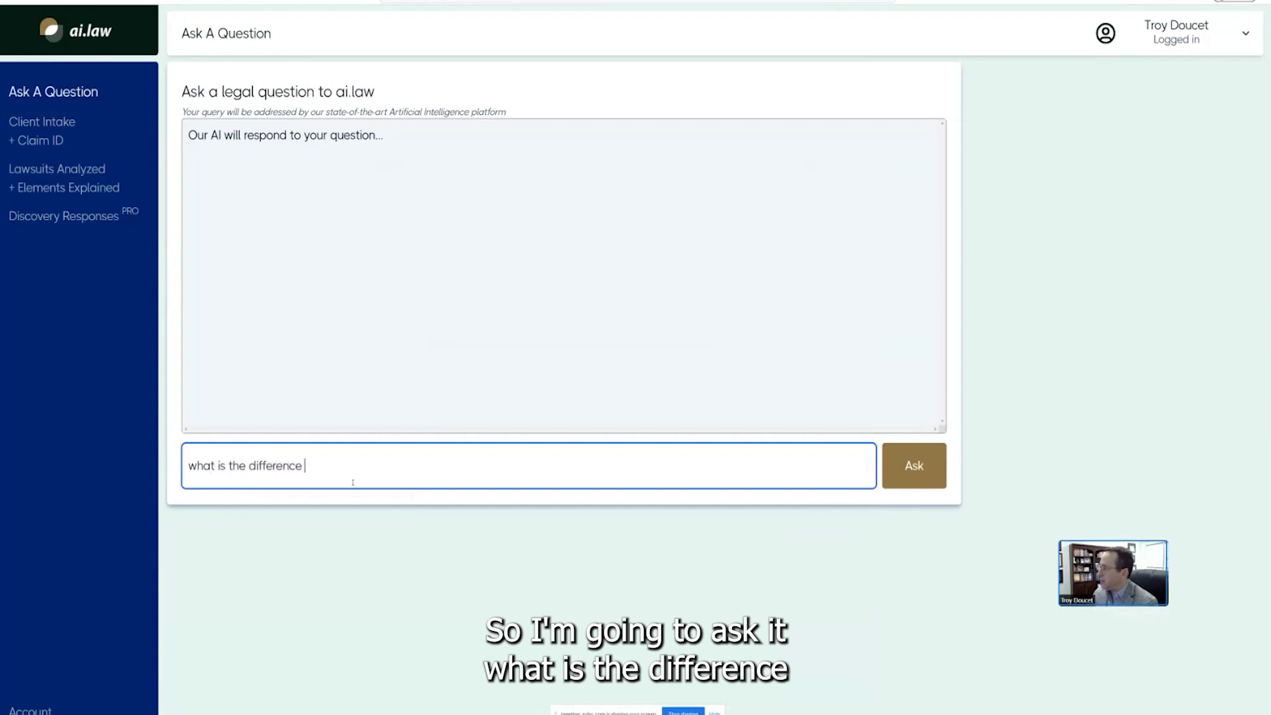
type("betwee")
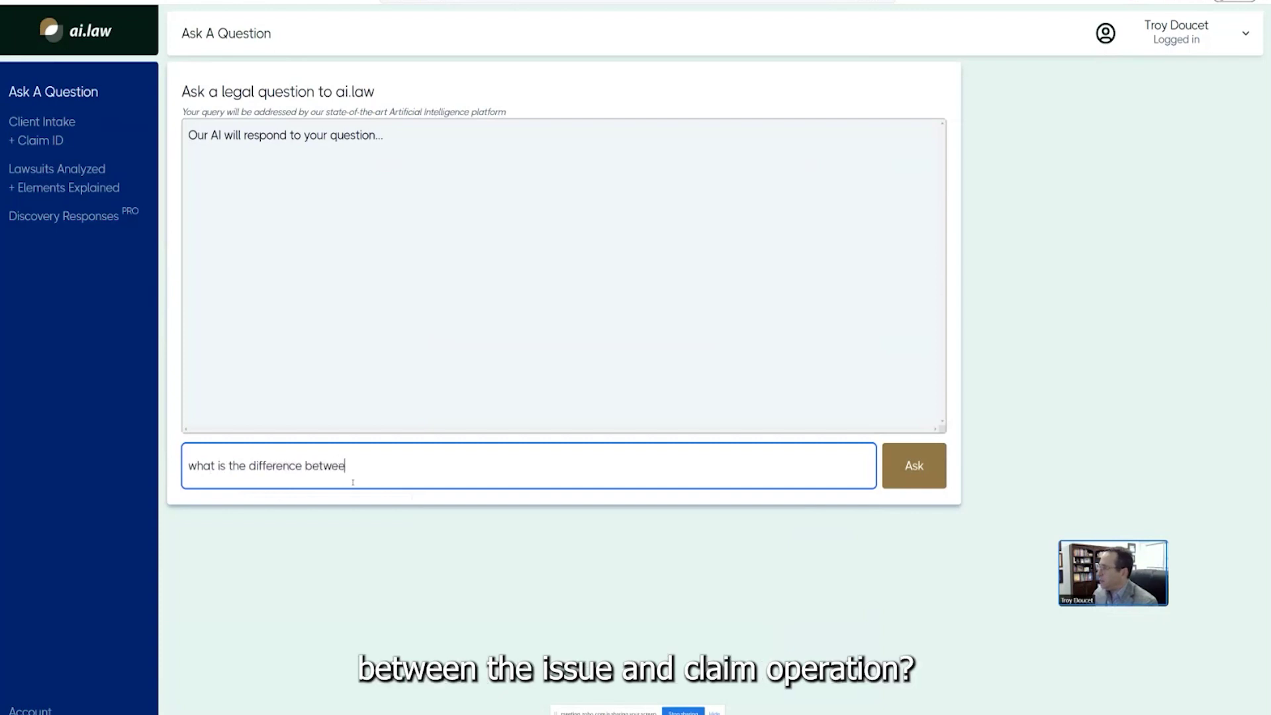
type("n issue and claim preclusion.")
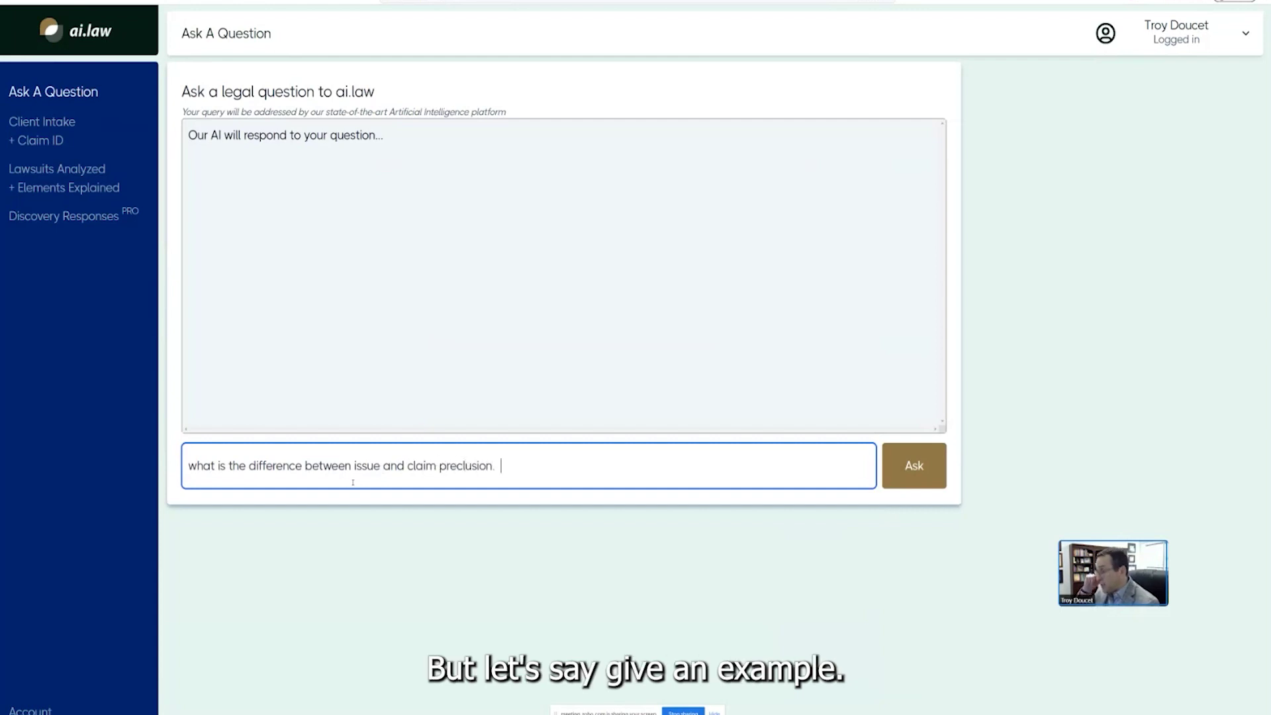
type("  Give ")
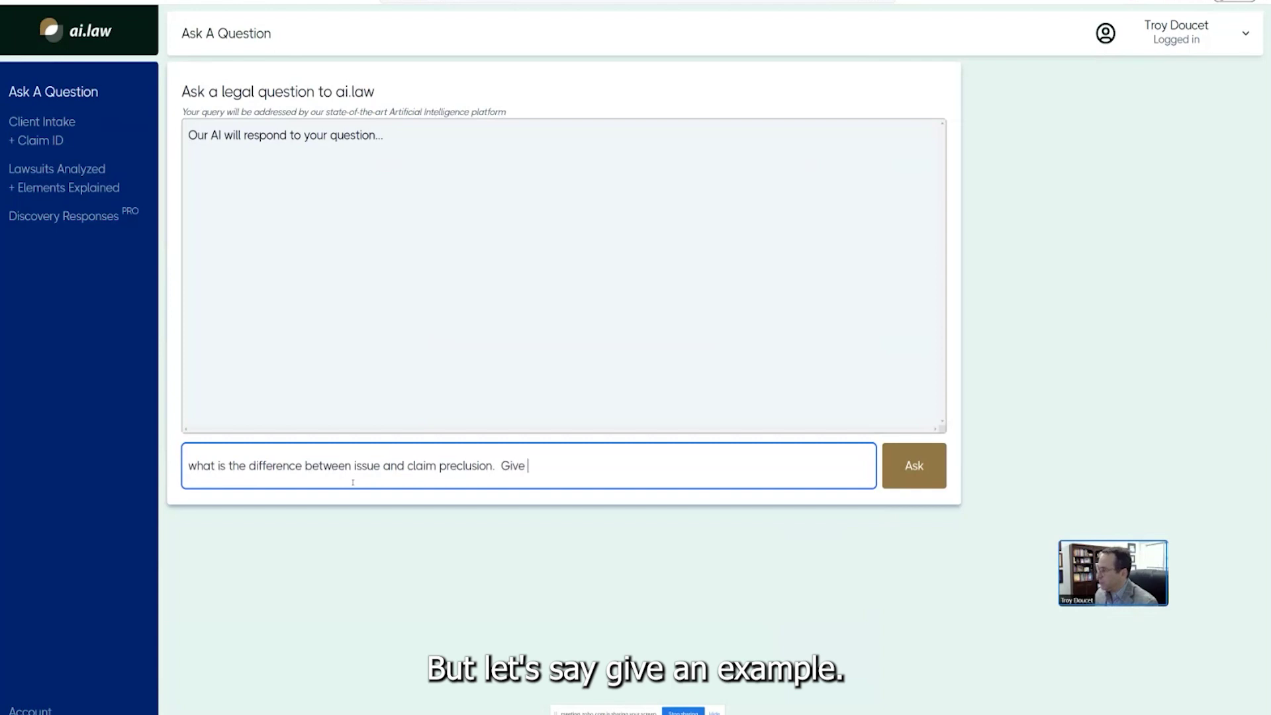
type("an example.")
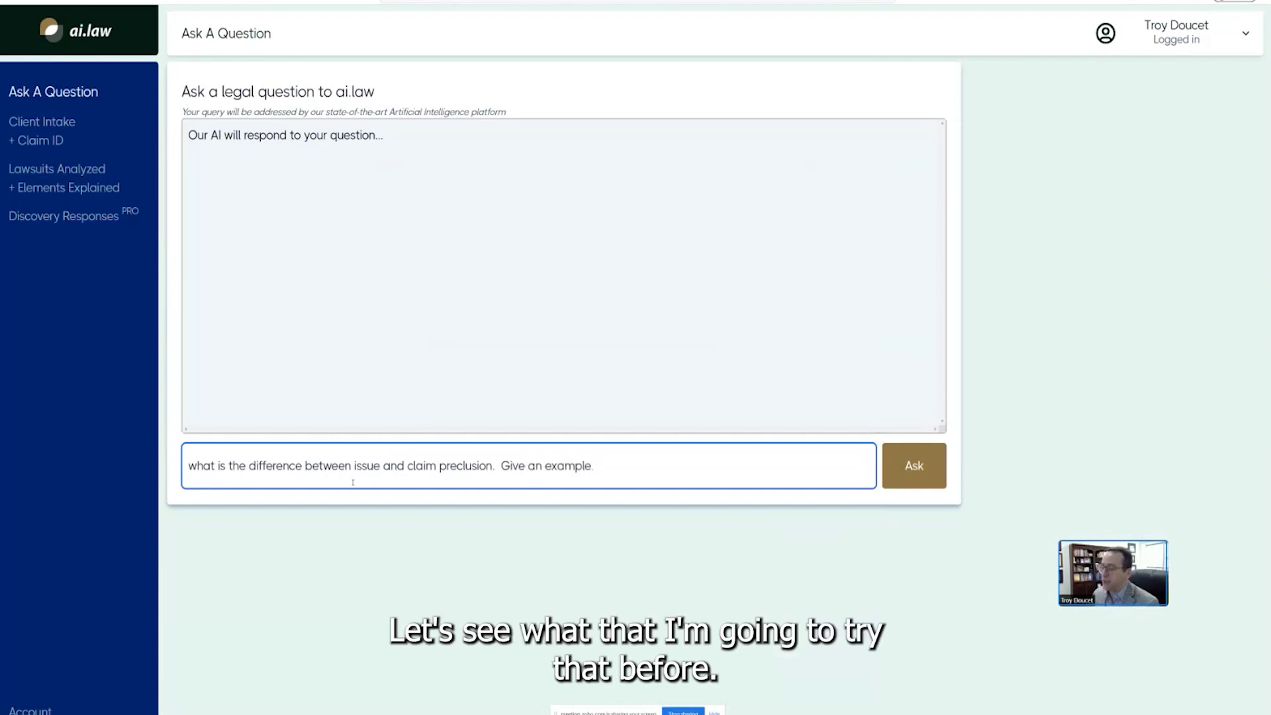
left_click(912, 465)
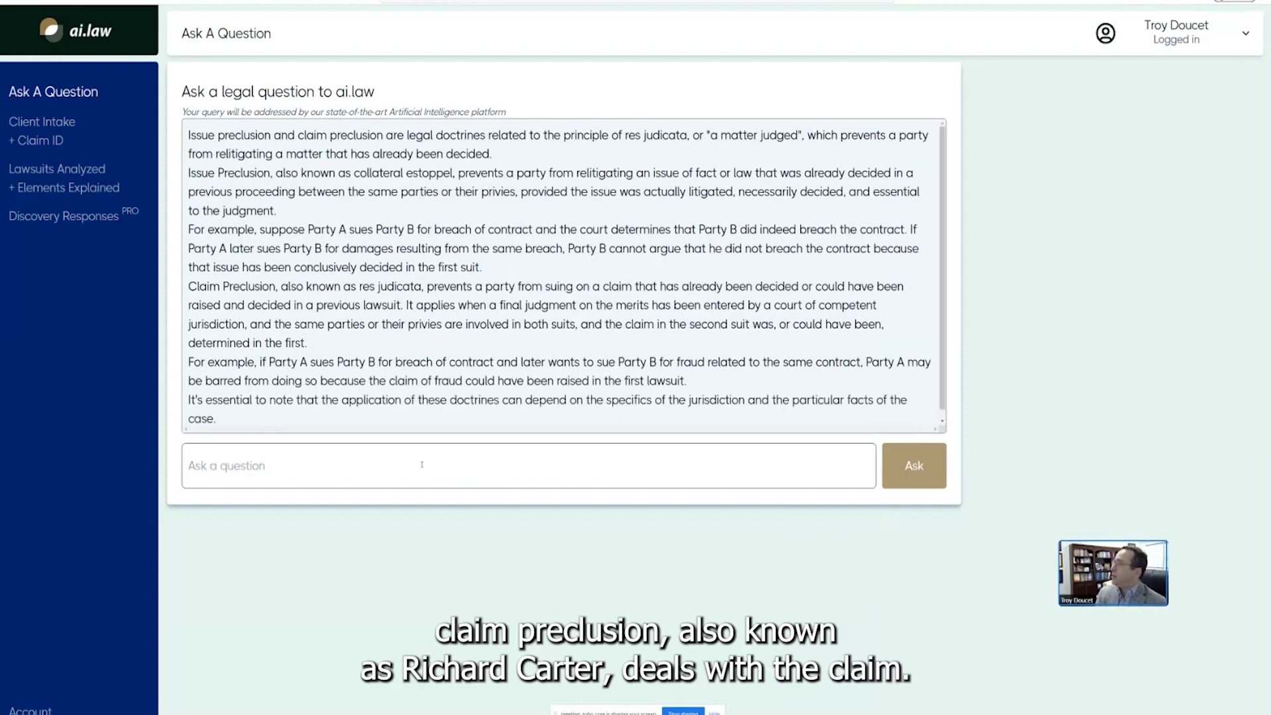
Step: Scroll through the preclusion answer and briefly highlight part of its example
scroll(419, 382, "down", 1)
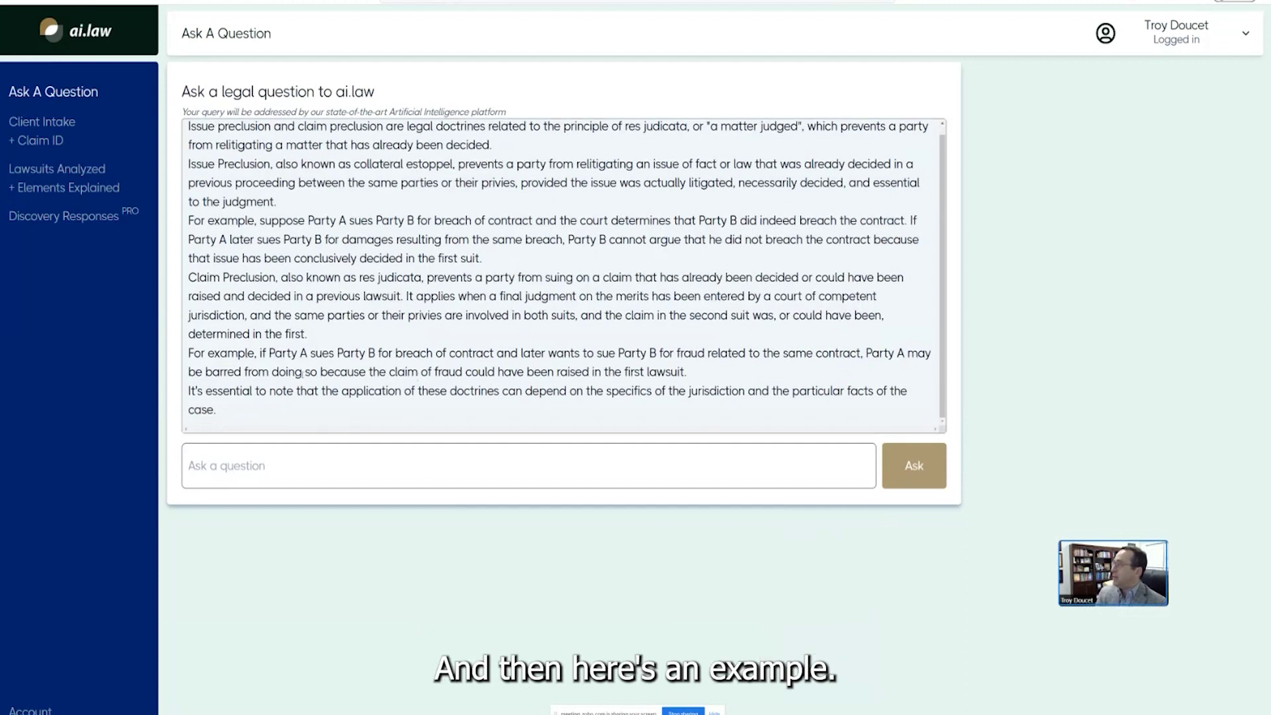
left_click_drag(302, 371, 375, 353)
left_click(358, 371)
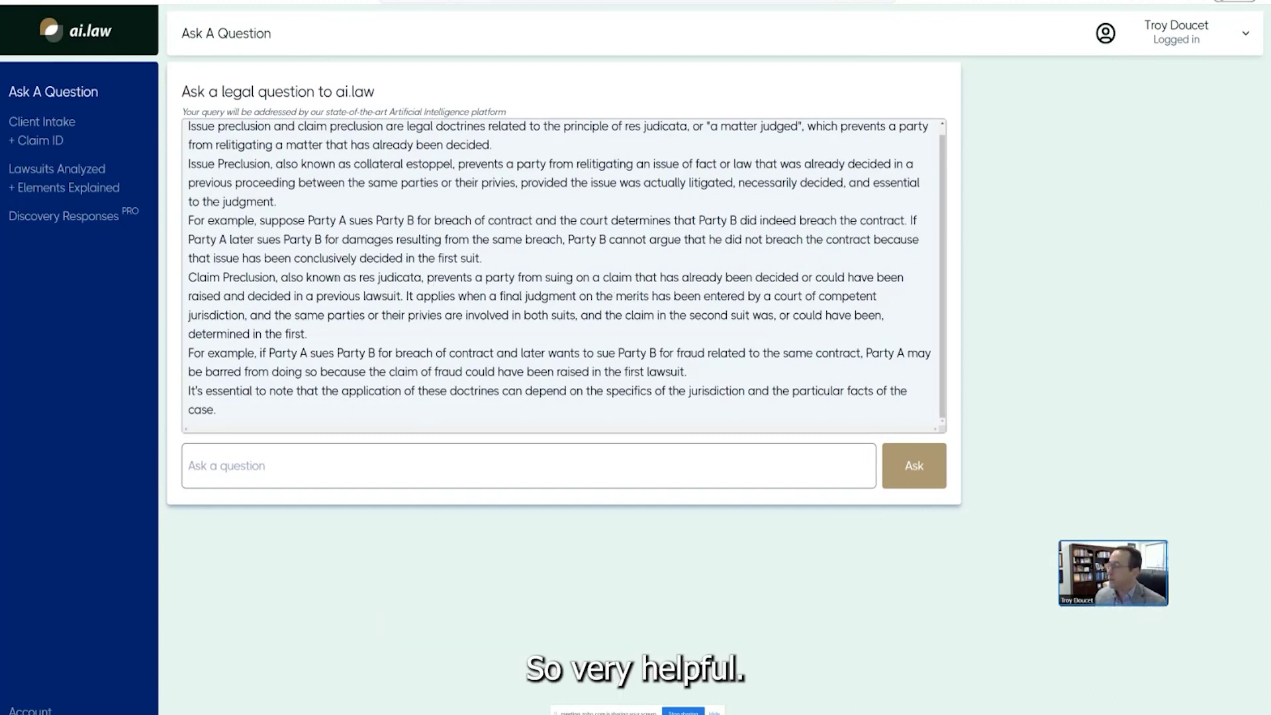
Step: Browse the Ask A Question and Discovery Responses pages, ending on Client Intake + Claim ID
left_click(50, 130)
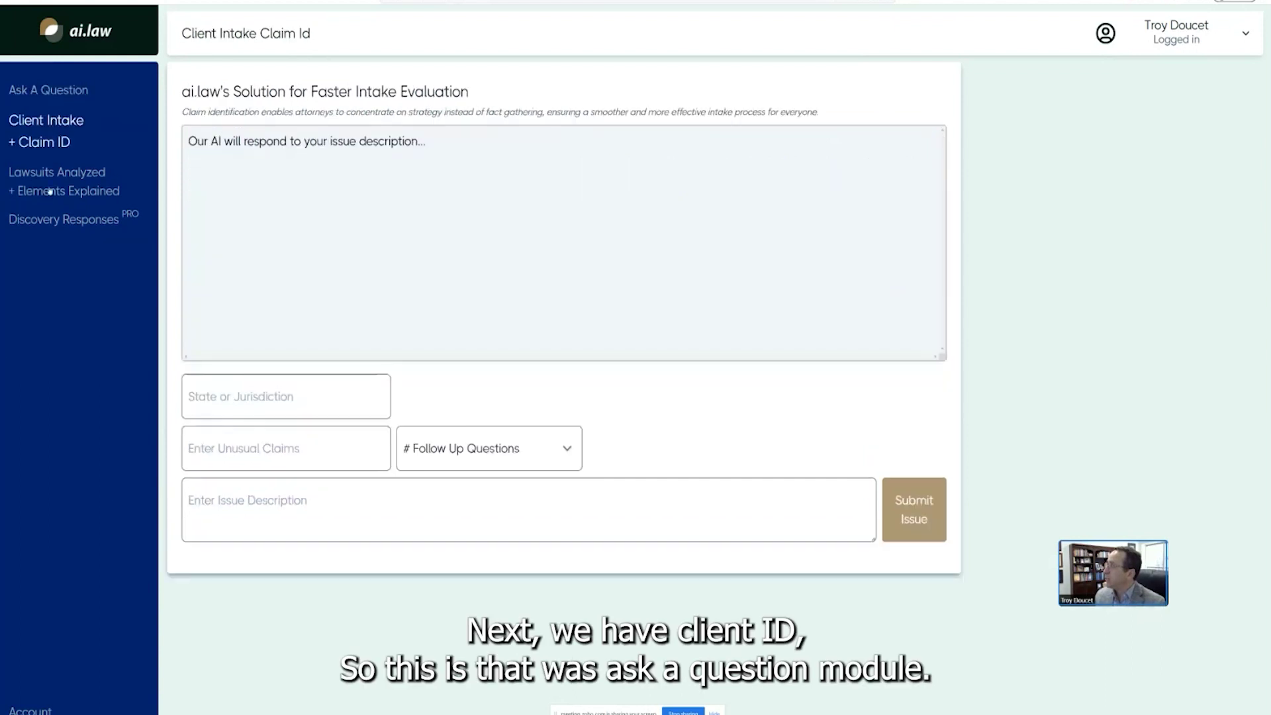
left_click(45, 96)
left_click(57, 224)
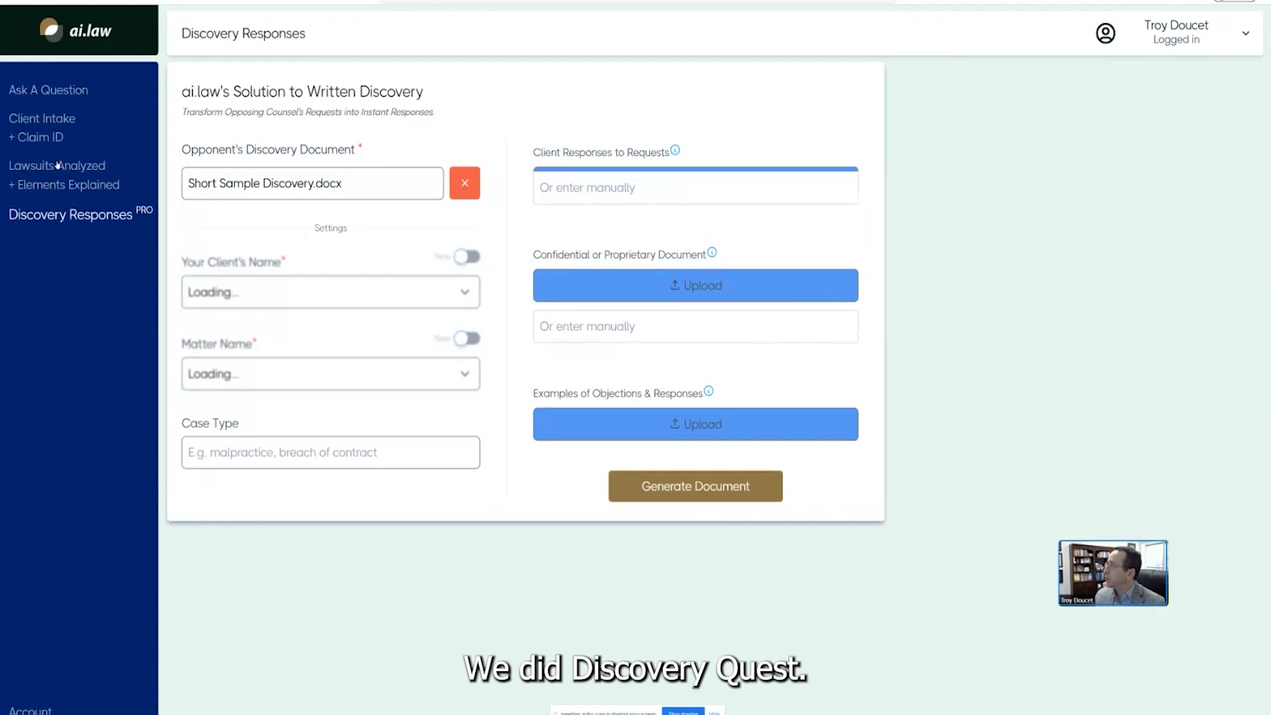
left_click(51, 137)
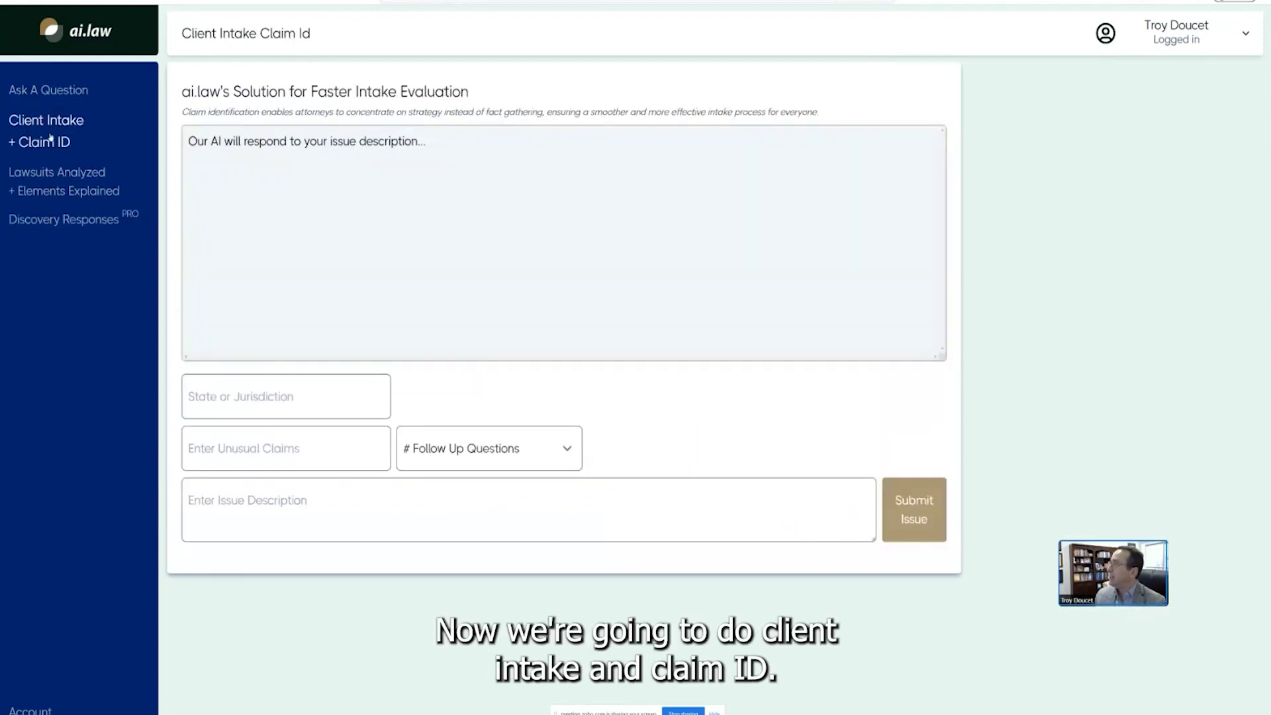
Step: Set the State to Ohio and the follow-up question count to 5
left_click(339, 403)
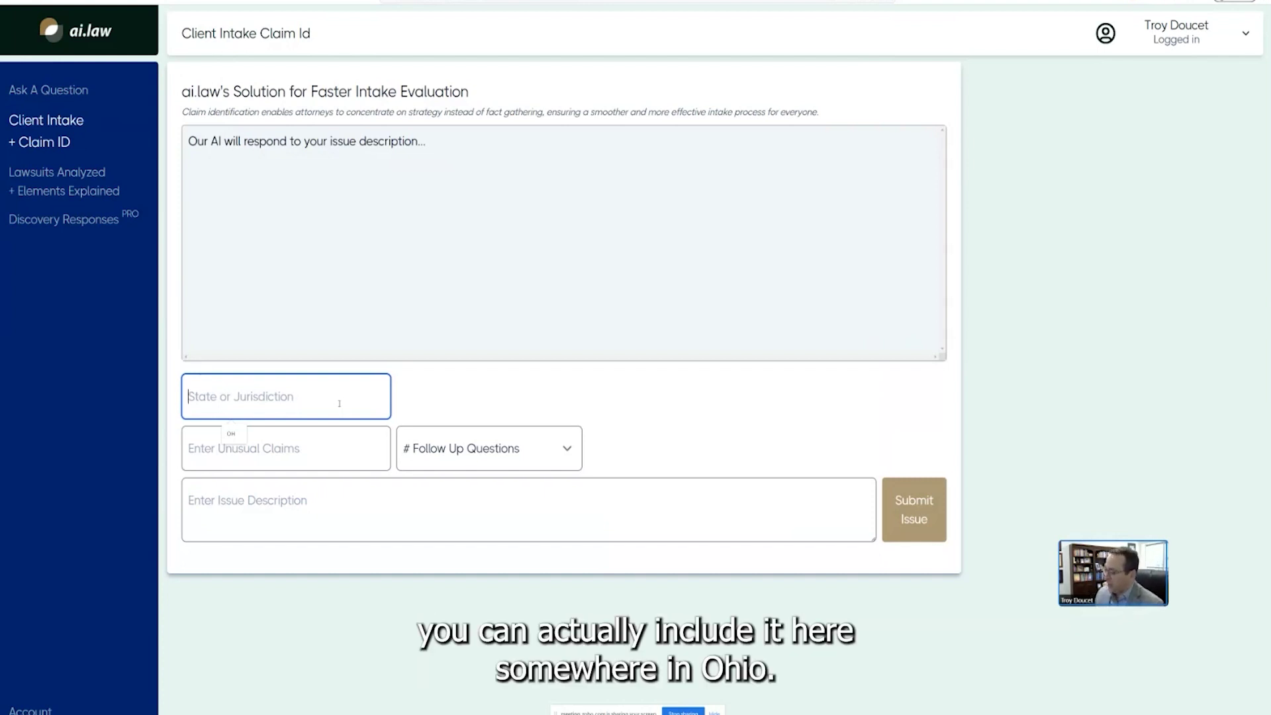
type("Ohio")
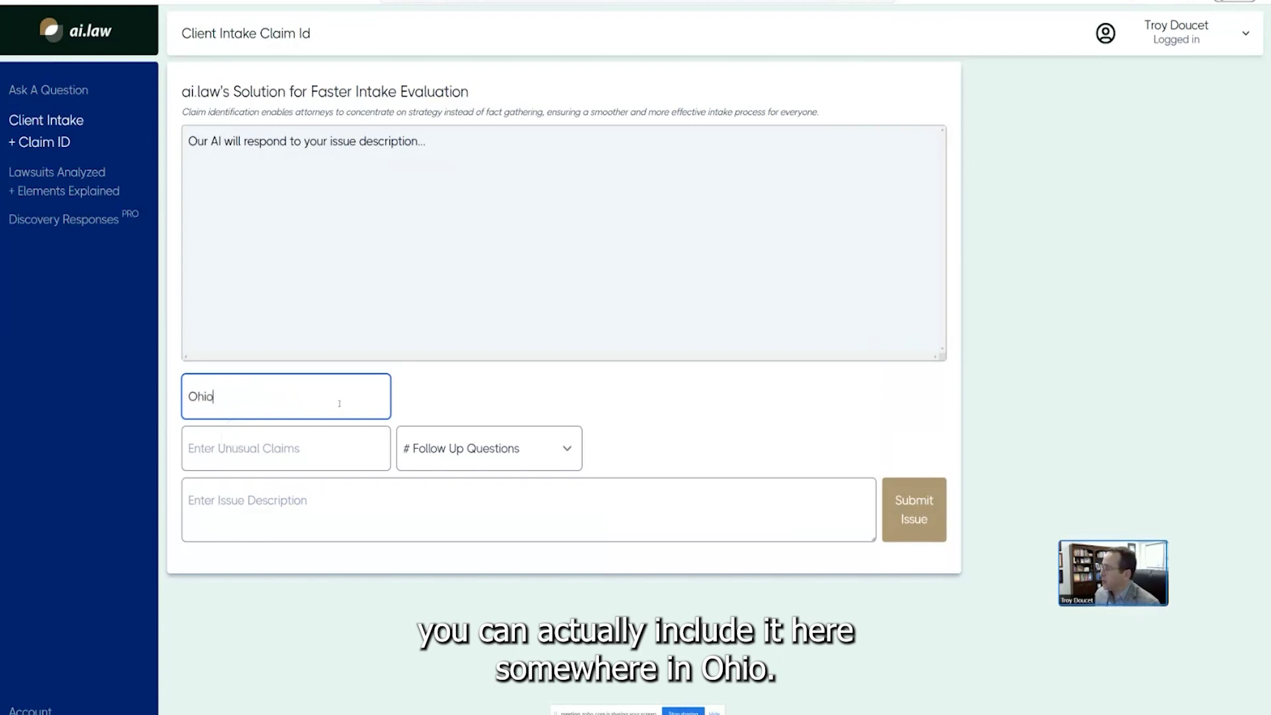
key("Tab")
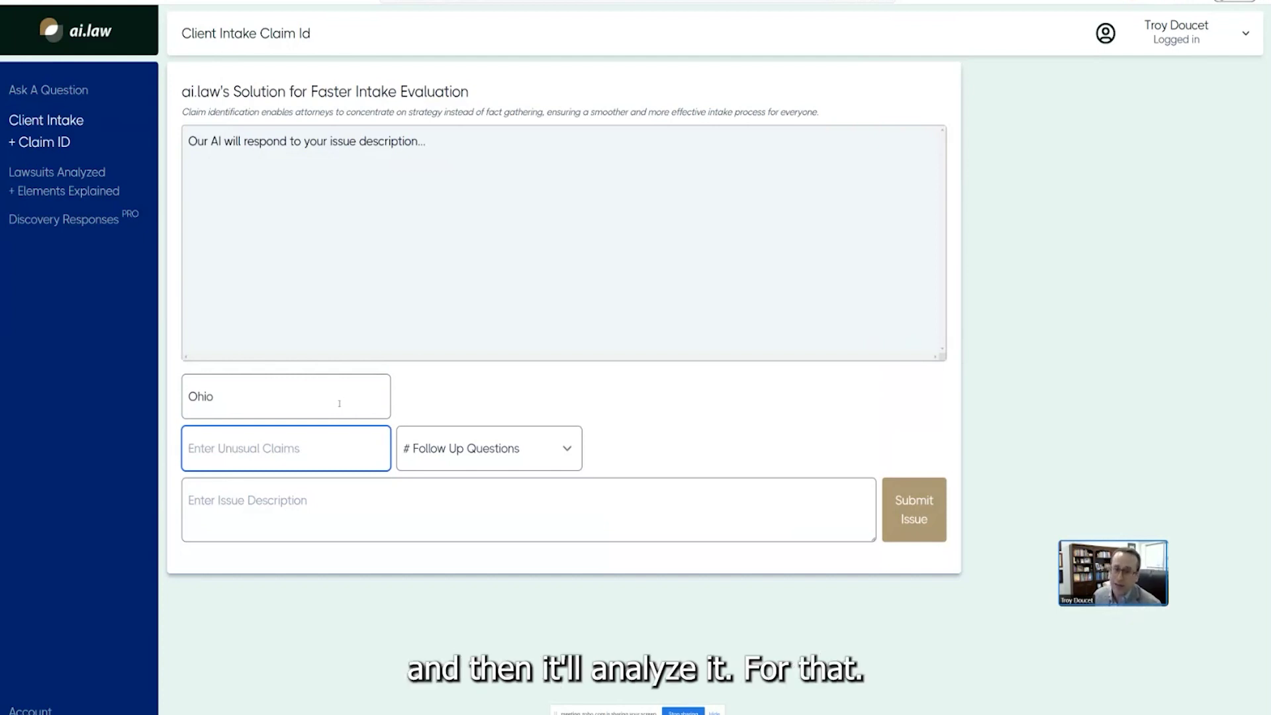
key("Tab")
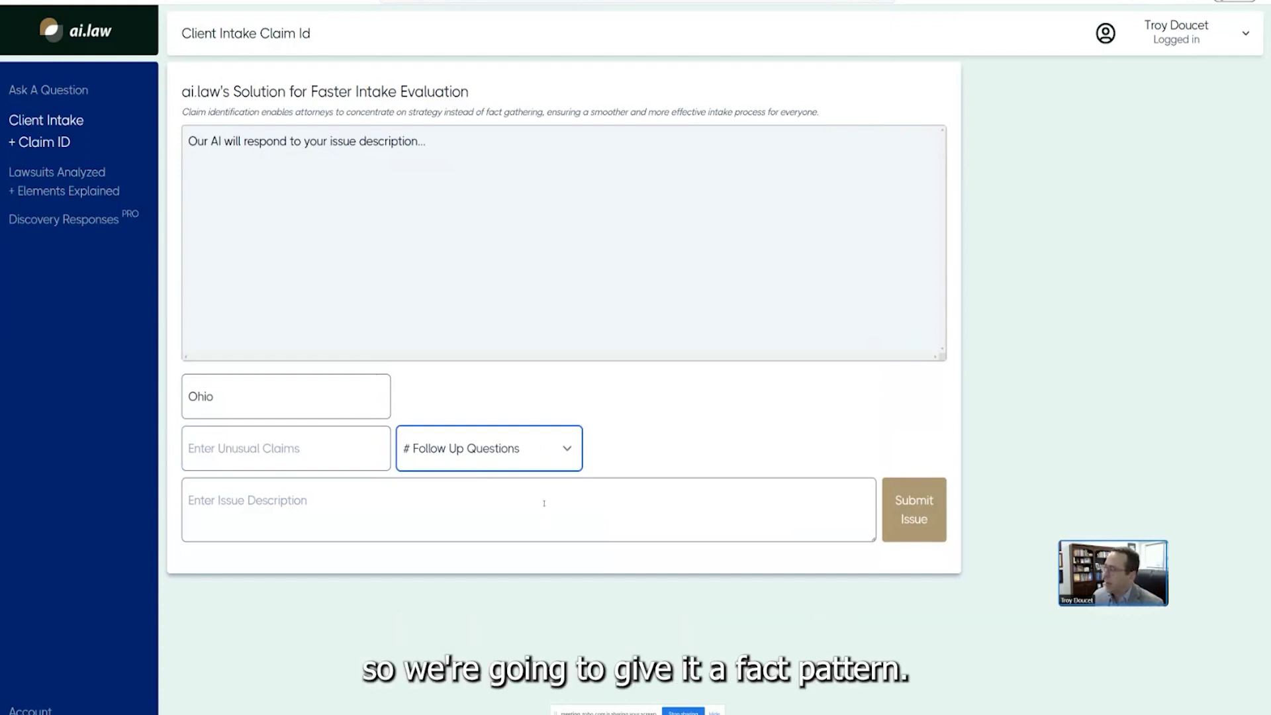
left_click(541, 461)
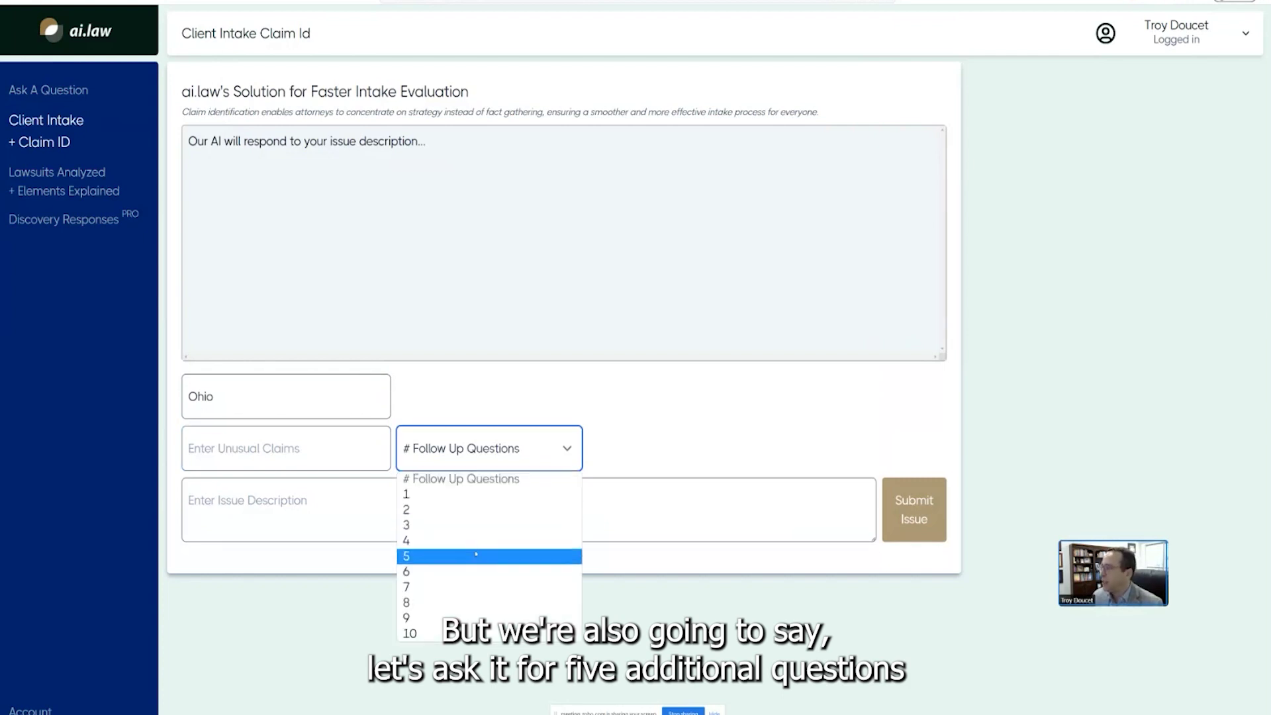
left_click(488, 555)
Step: Describe Bob's bike ride through a store parking lot and the employee's snow plow injuring him, then submit
left_click(511, 501)
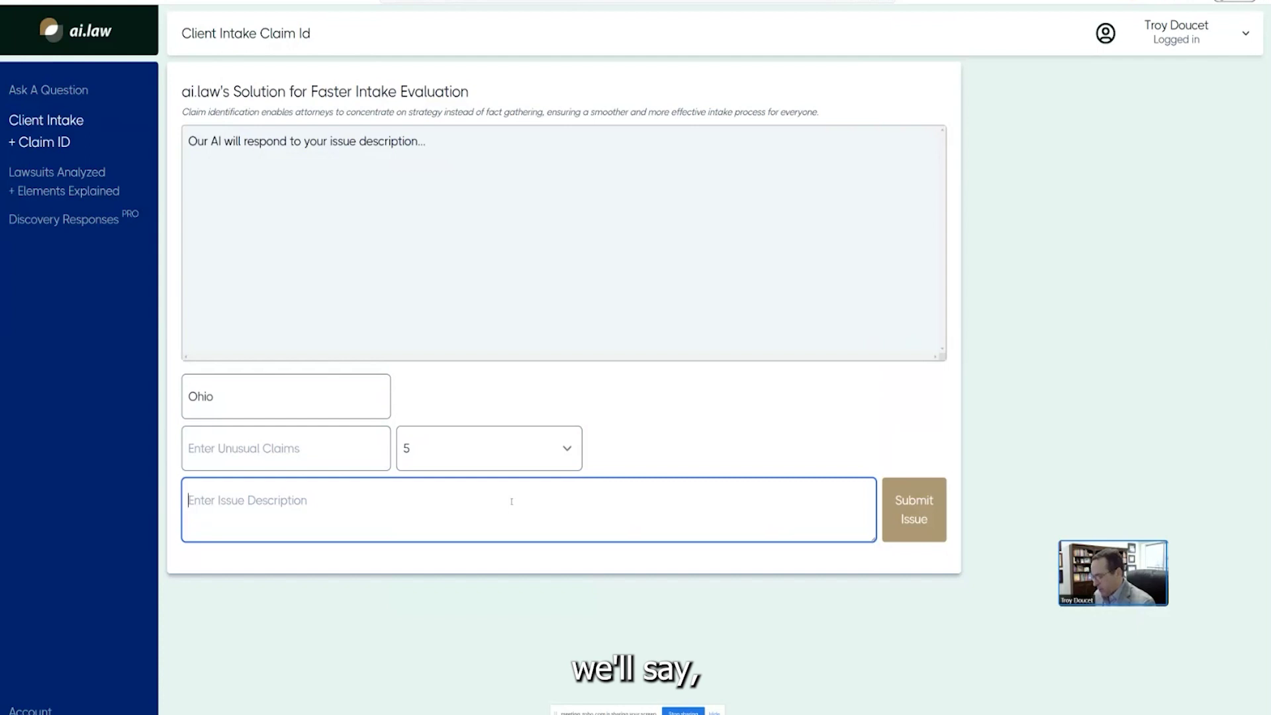
type("Bob was ")
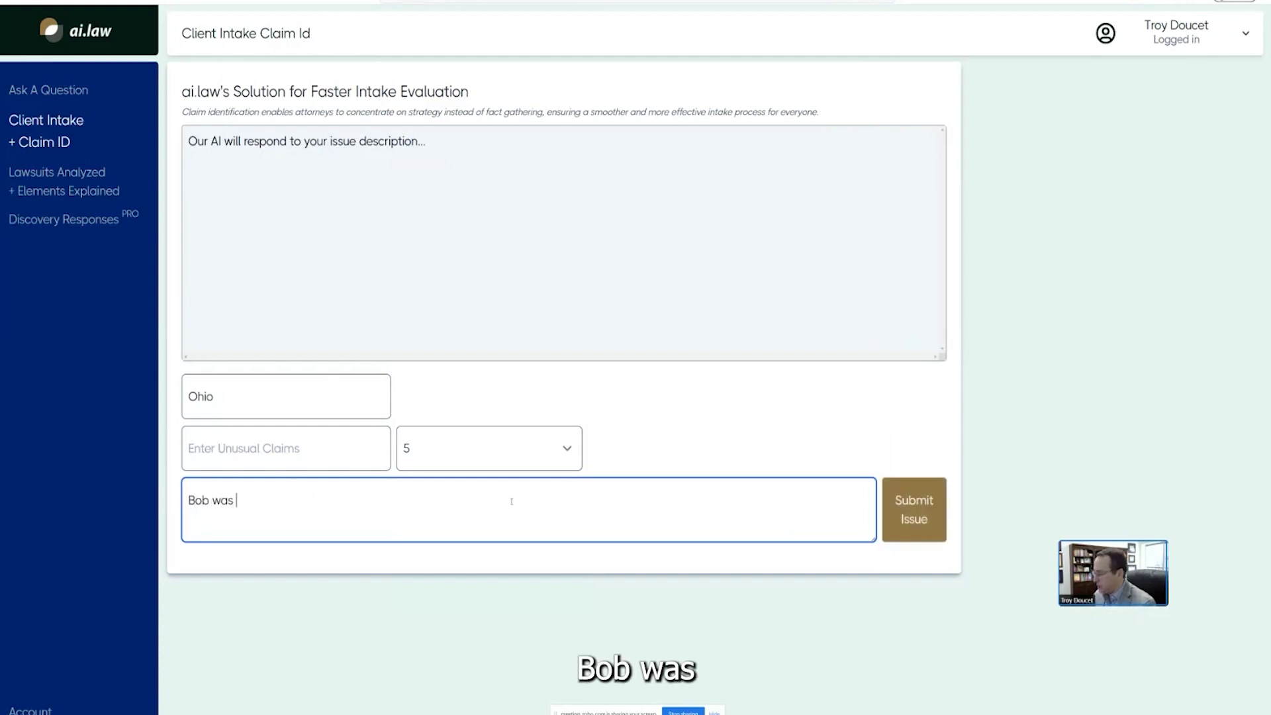
type("riding bike acc")
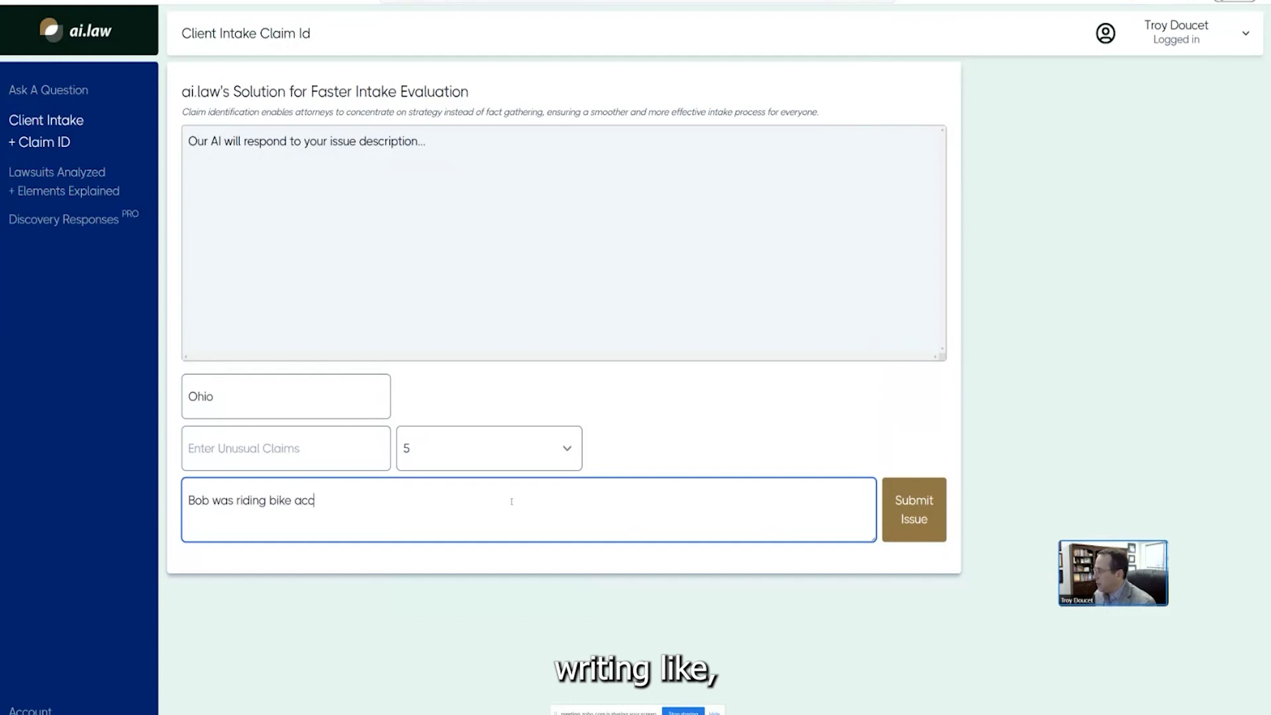
key("BackSpace")
key("BackSpace")
key("BackSpace")
type("aroun")
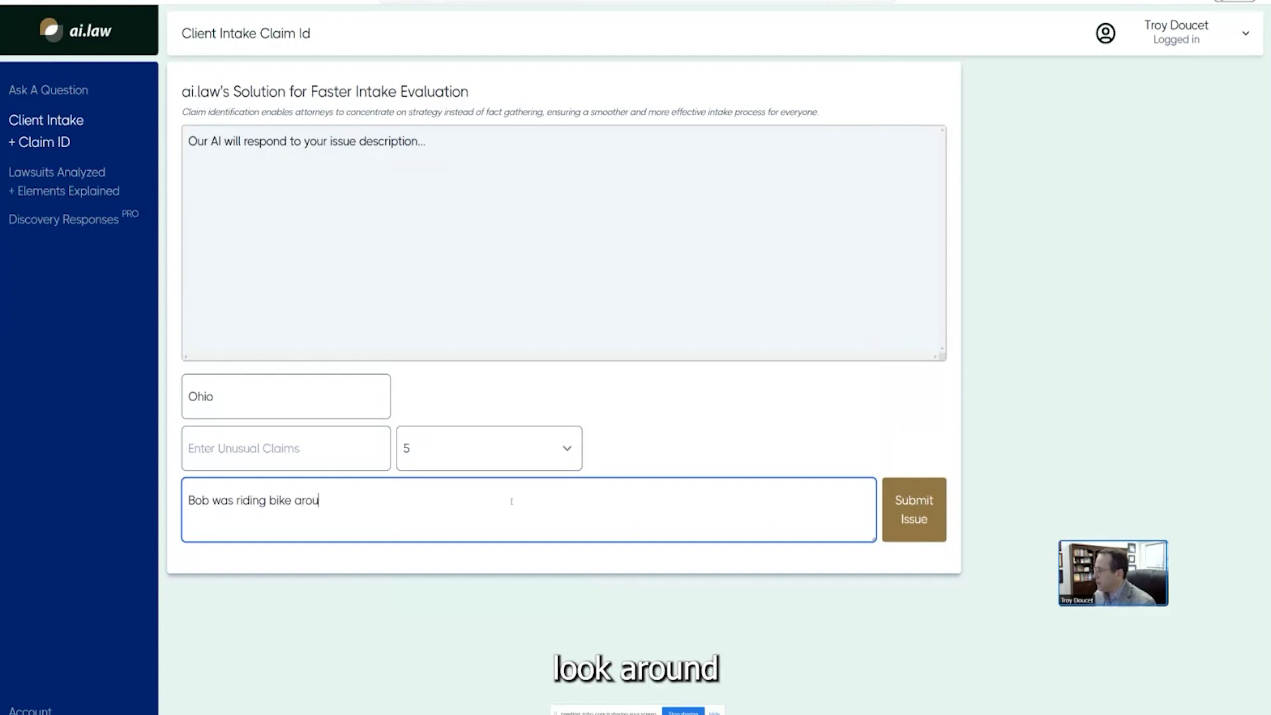
key("BackSpace")
key("BackSpace")
type("through a store")
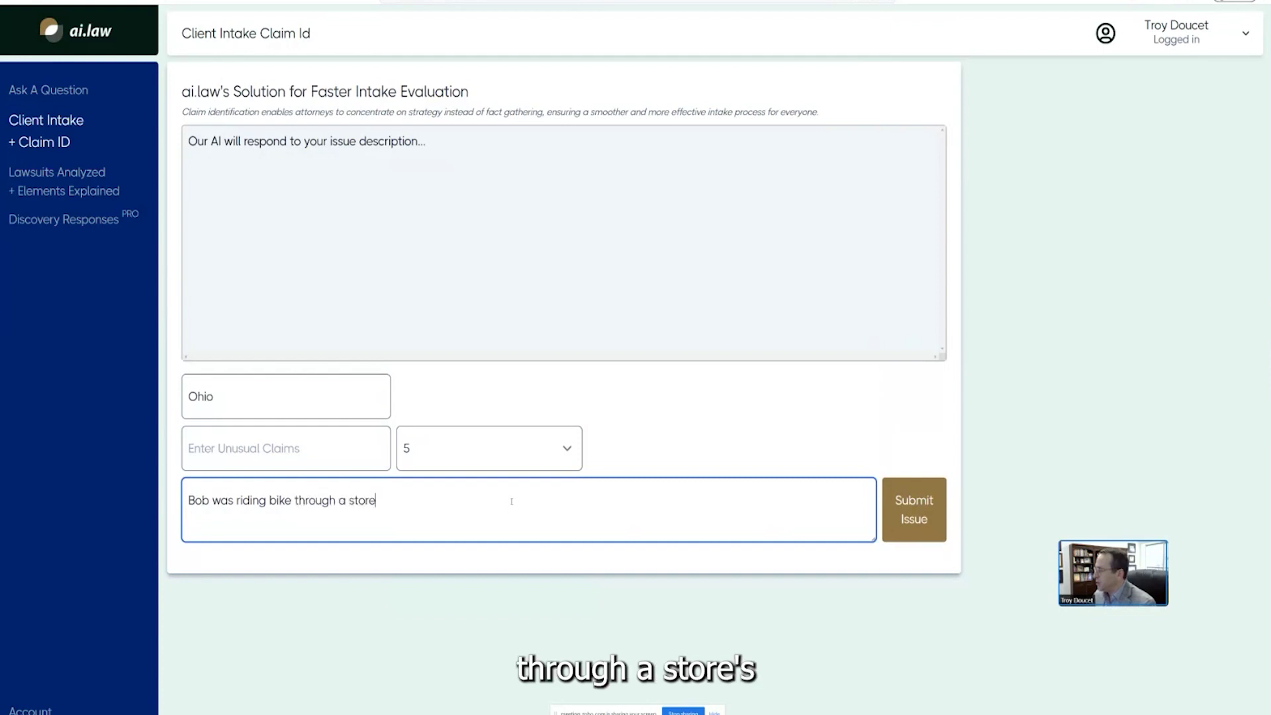
type("'s parking lo")
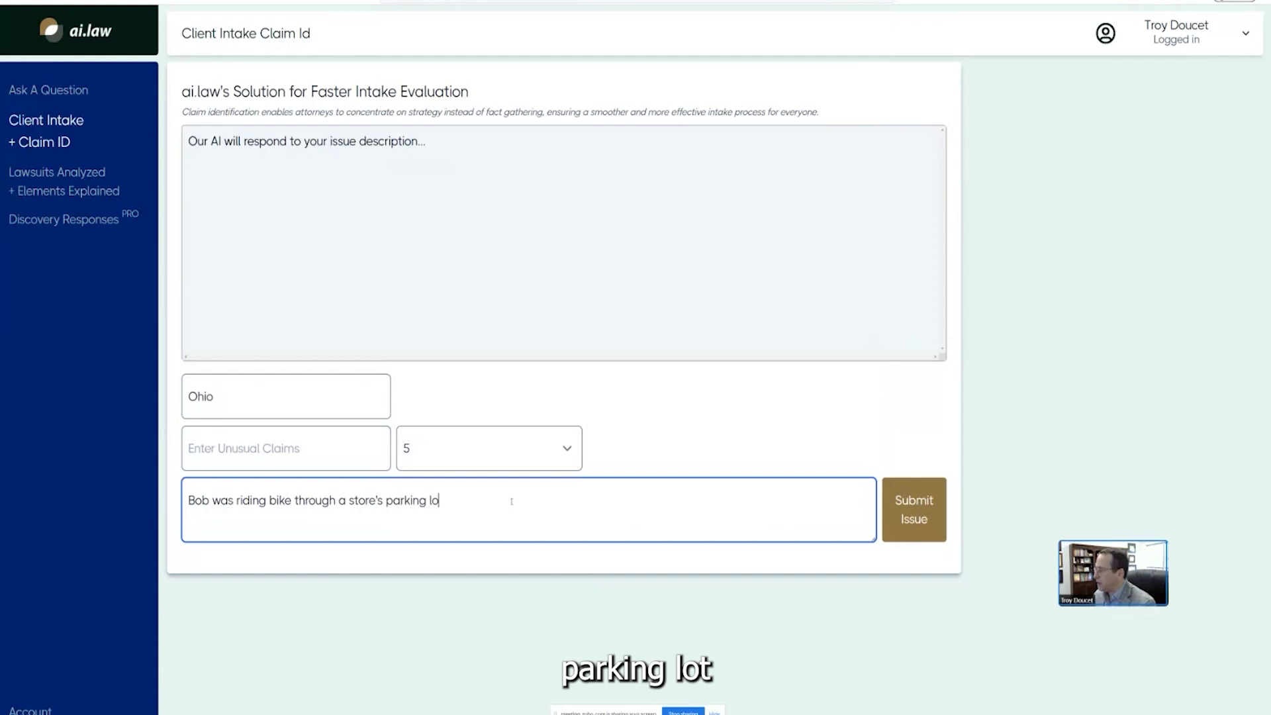
type("t and")
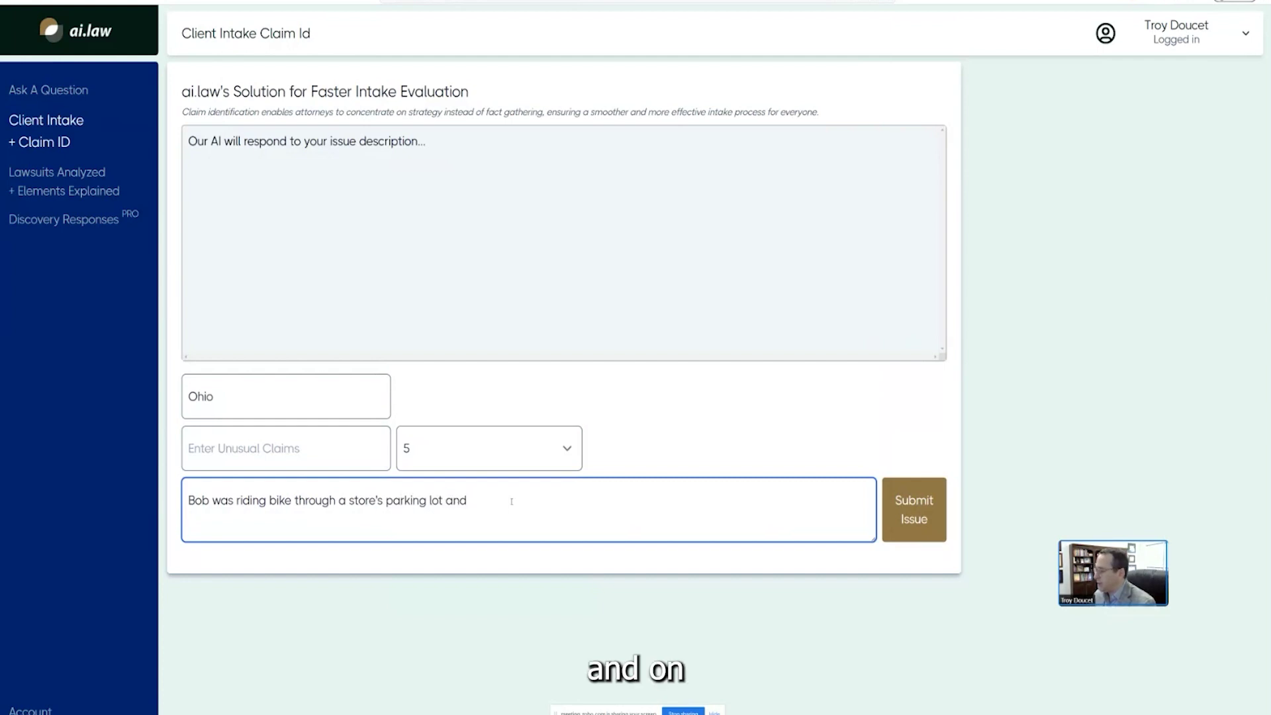
type(" one of the ")
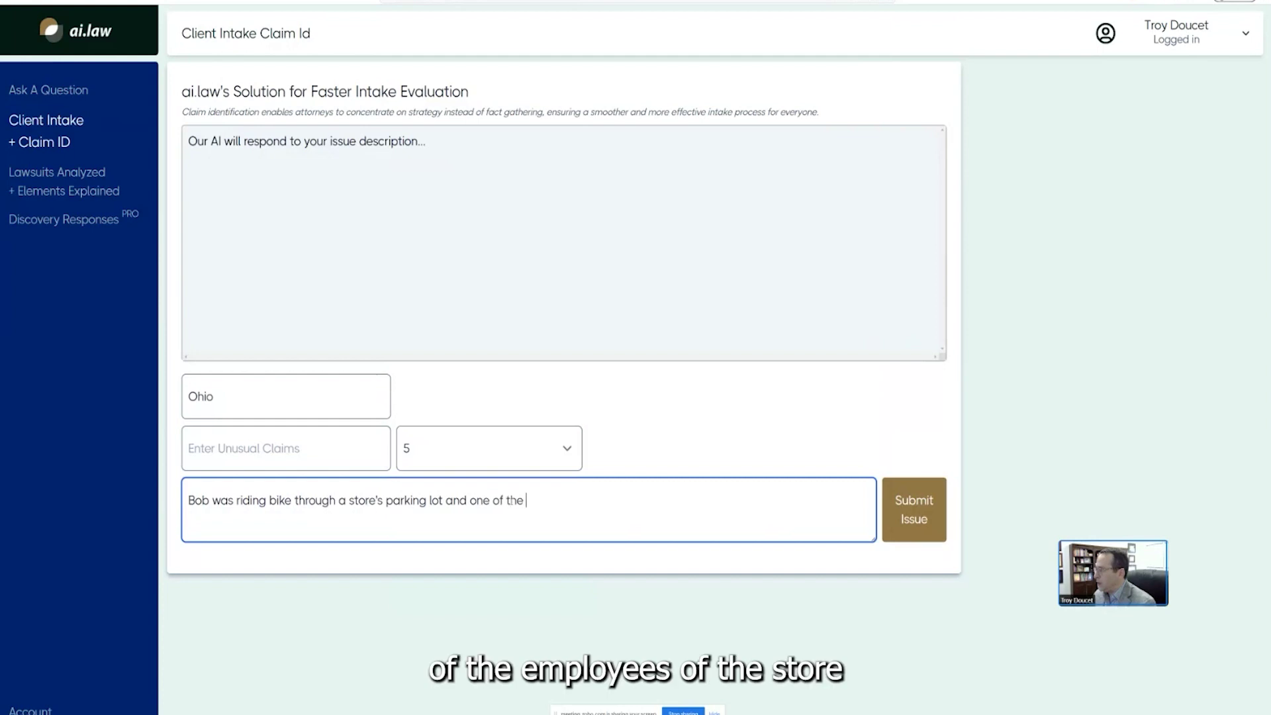
type("employees of the")
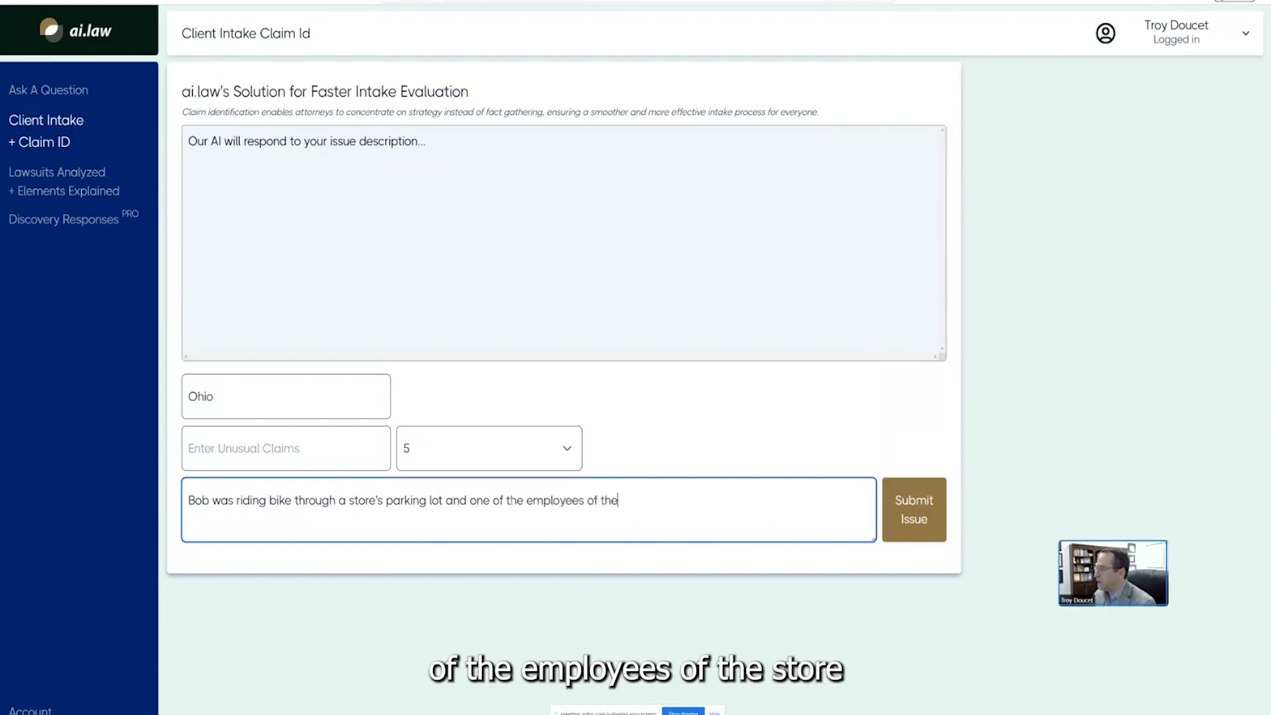
type(" store dr")
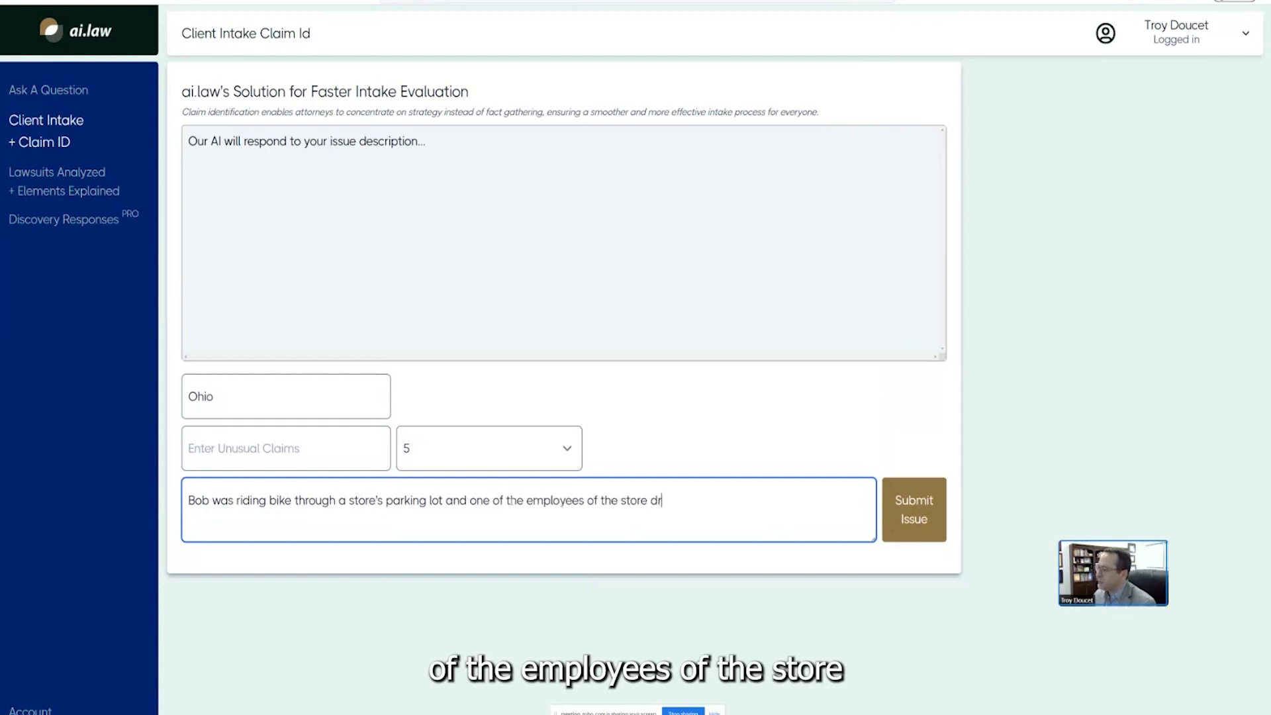
type("iving the sn")
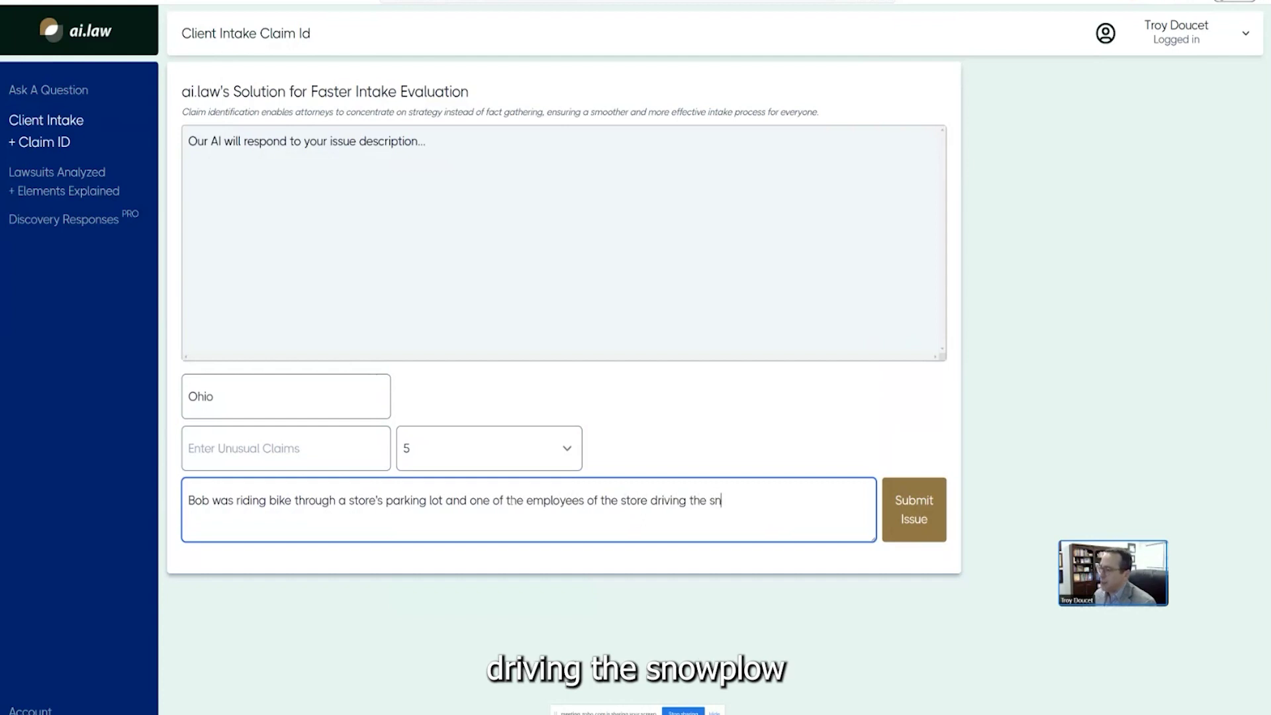
type("ow plow ")
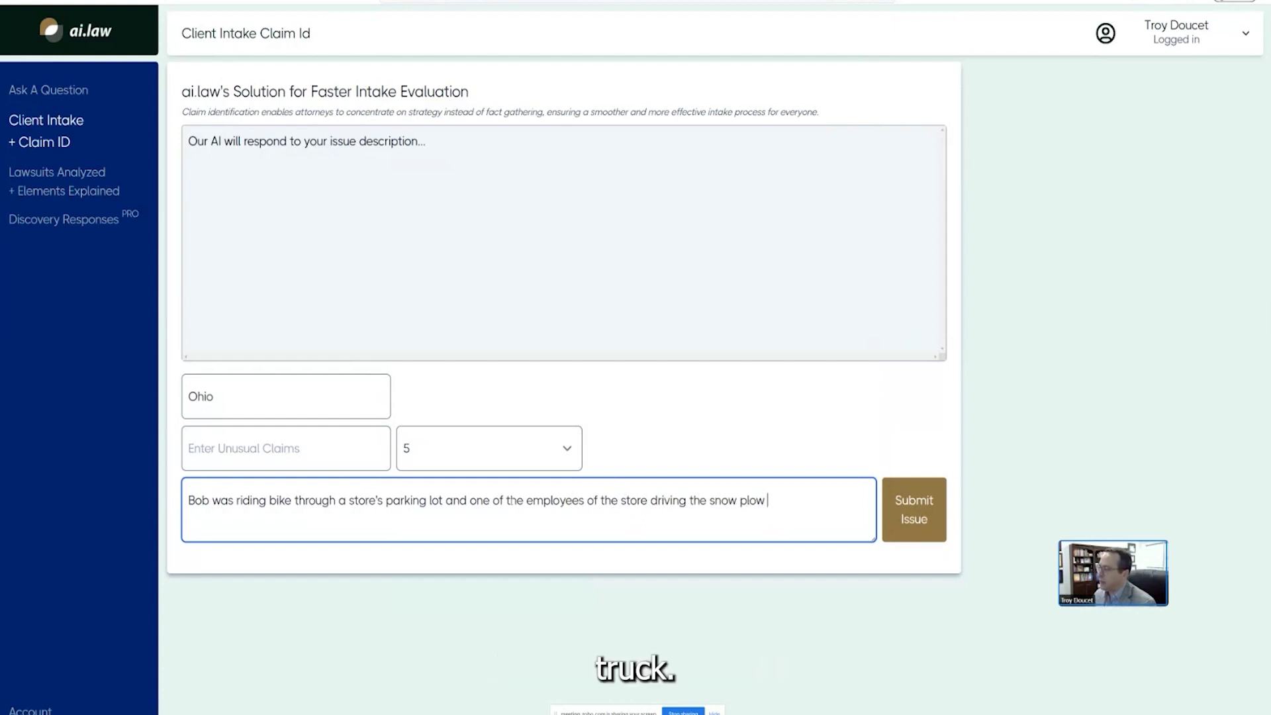
type("struck him and he was ")
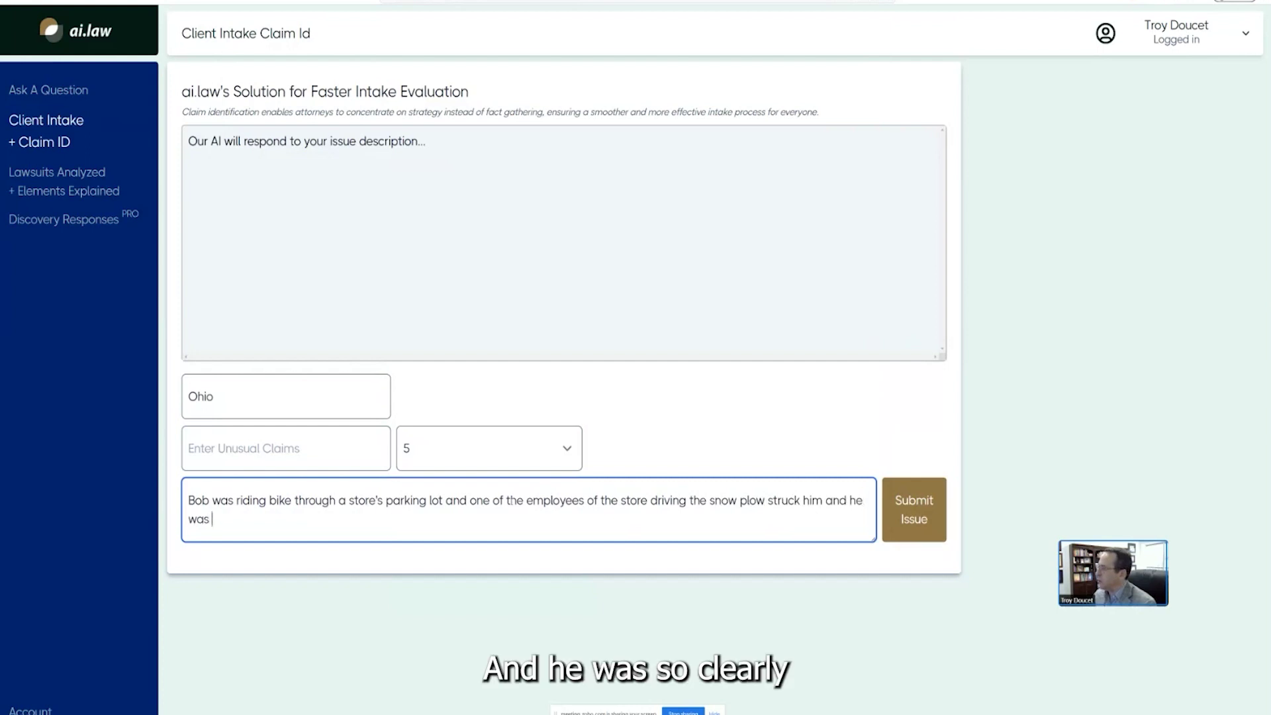
type("sever")
key("BackSpace")
key("BackSpace")
key("BackSpace")
key("BackSpace")
key("BackSpace")
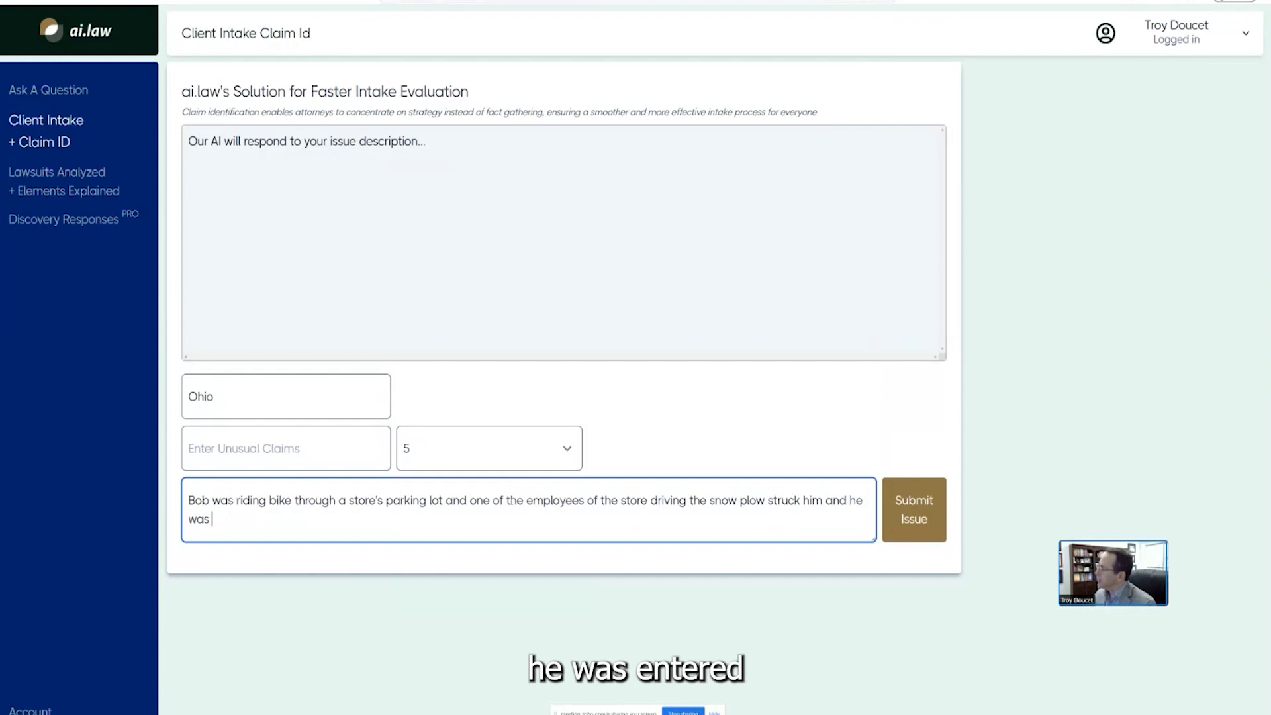
type("injured.")
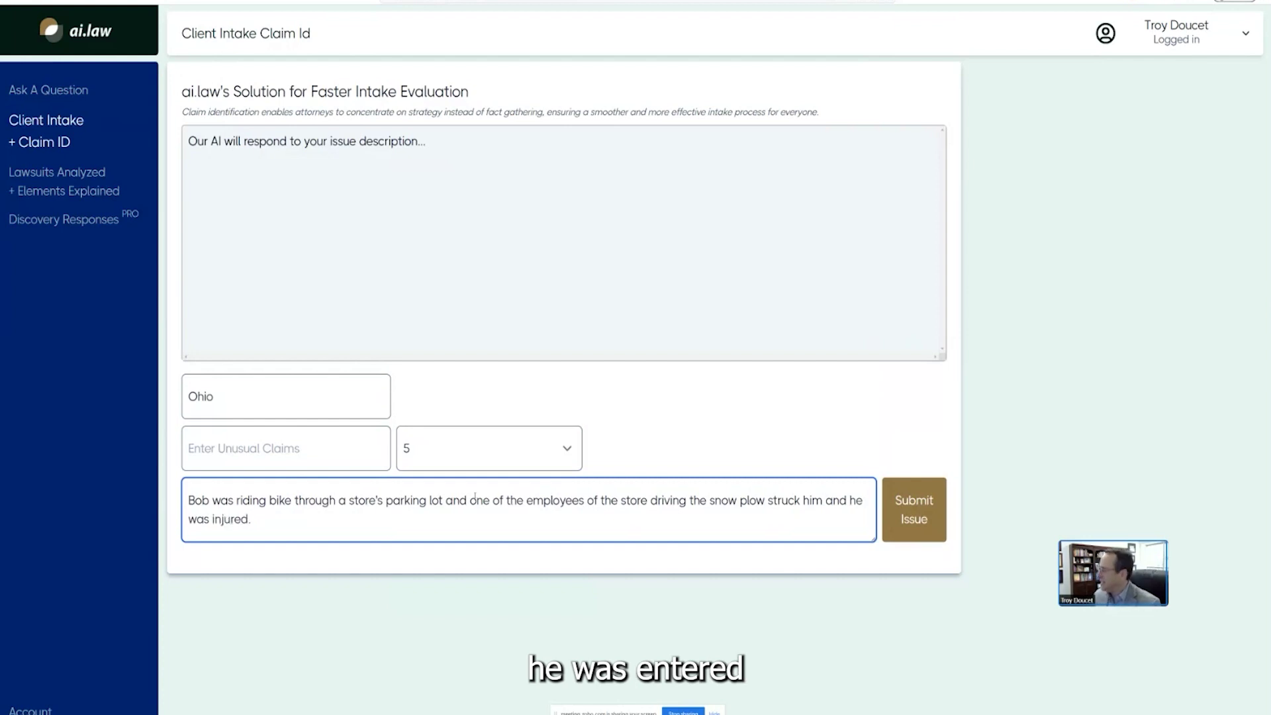
left_click(923, 524)
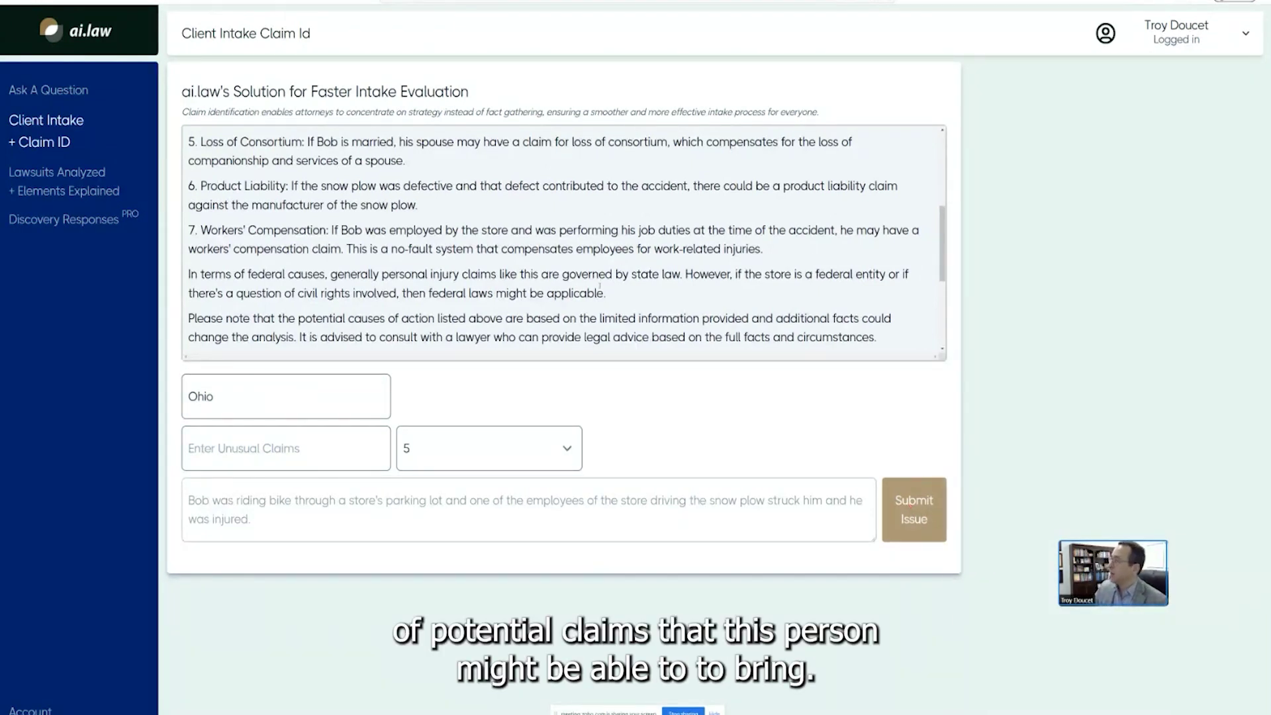
Step: Scroll the snow plow response and highlight the first follow-up question
scroll(600, 286, "up", 1)
scroll(600, 286, "down", 3)
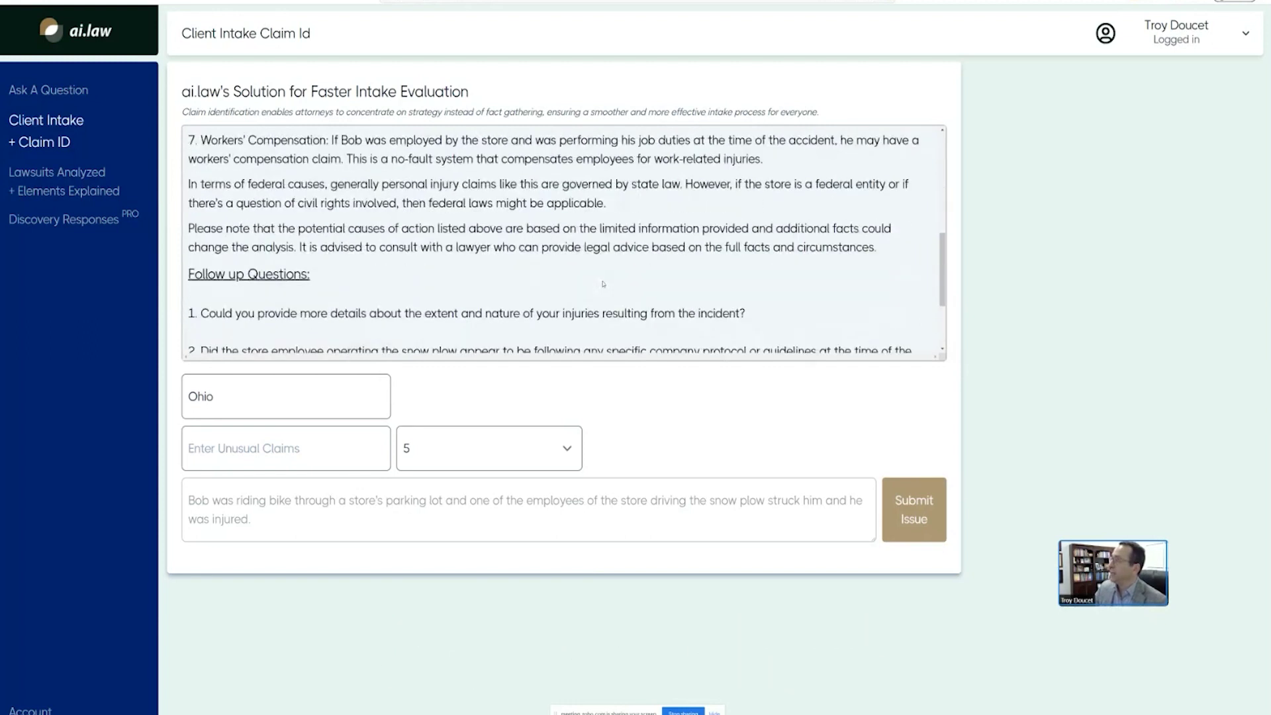
scroll(589, 284, "up", 4)
scroll(589, 284, "up", 1)
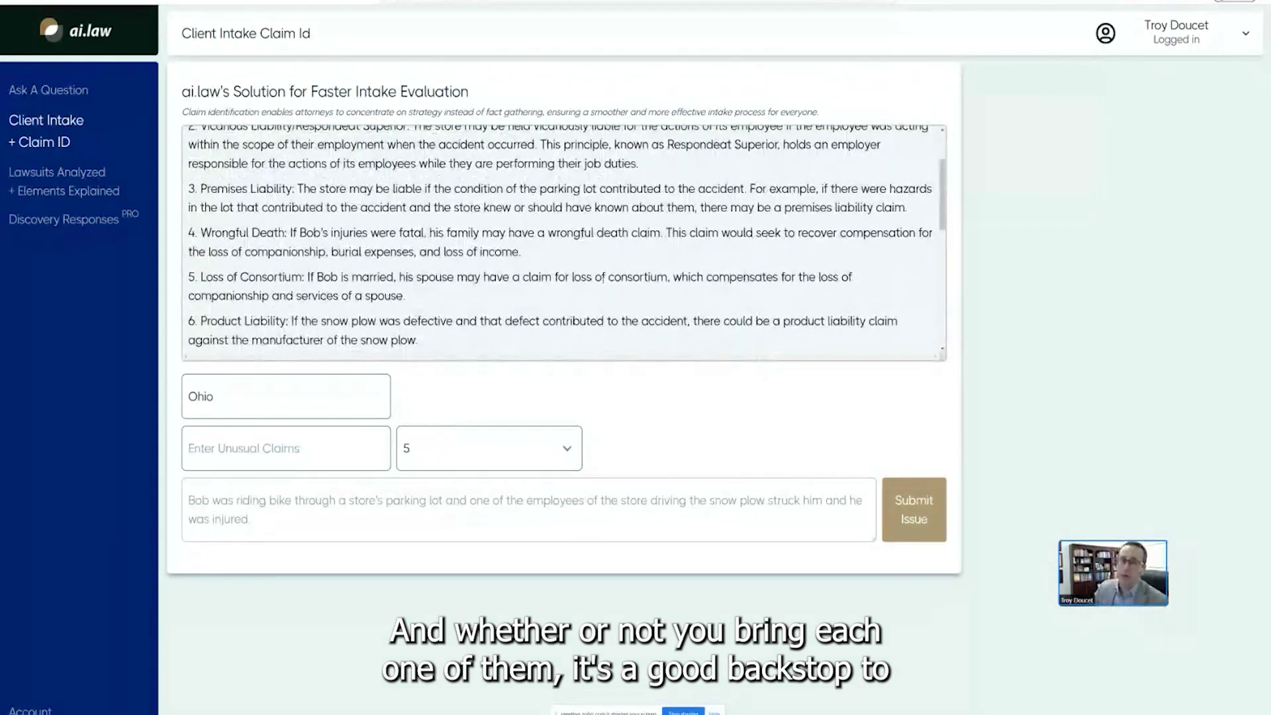
scroll(604, 280, "down", 10)
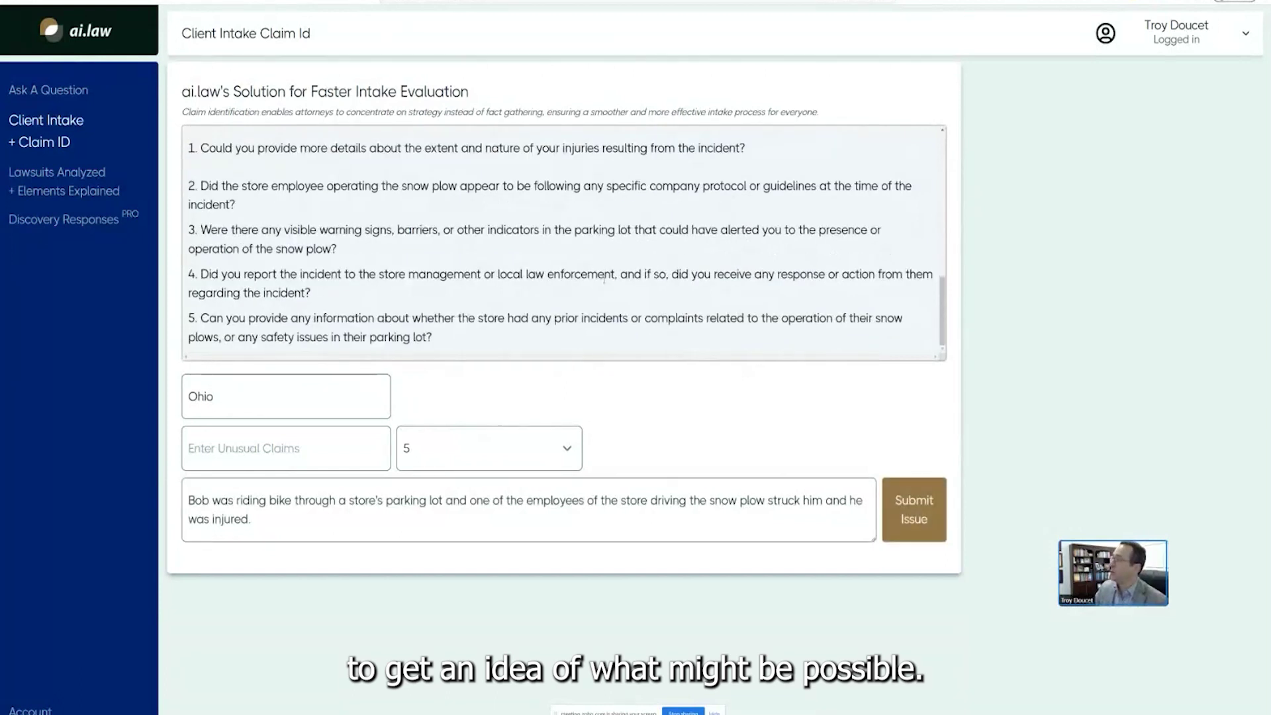
scroll(603, 279, "up", 1)
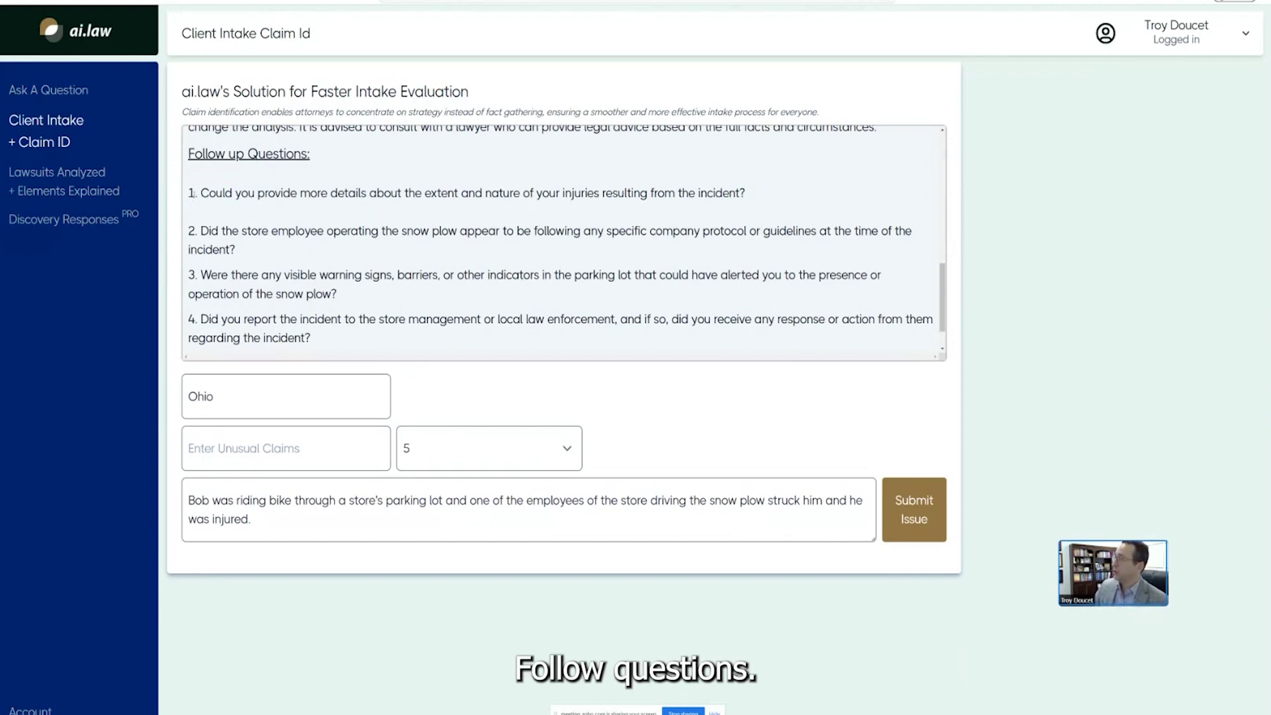
left_click_drag(193, 193, 600, 195)
left_click(600, 195)
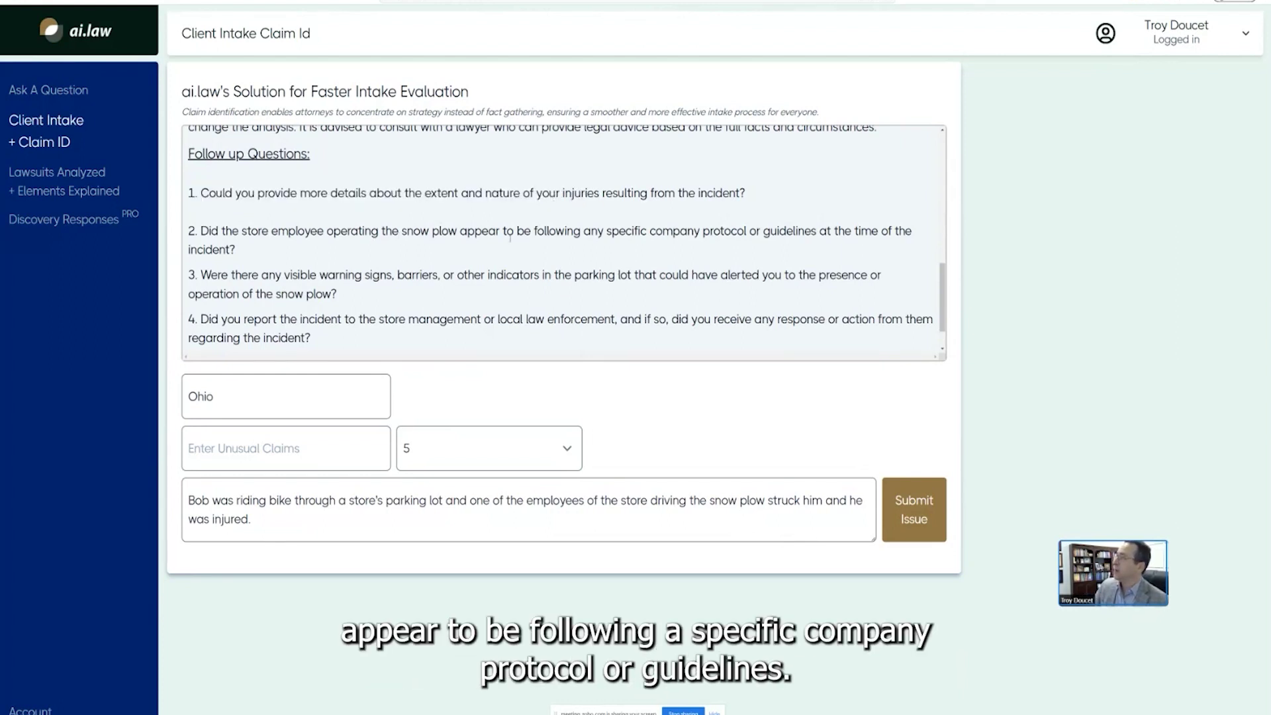
Step: Highlight the protocol, warning signs, reporting and prior incidents wording in questions 2–5, then open Lawsuits Analyzed + Elements Explained
left_click_drag(619, 231, 793, 244)
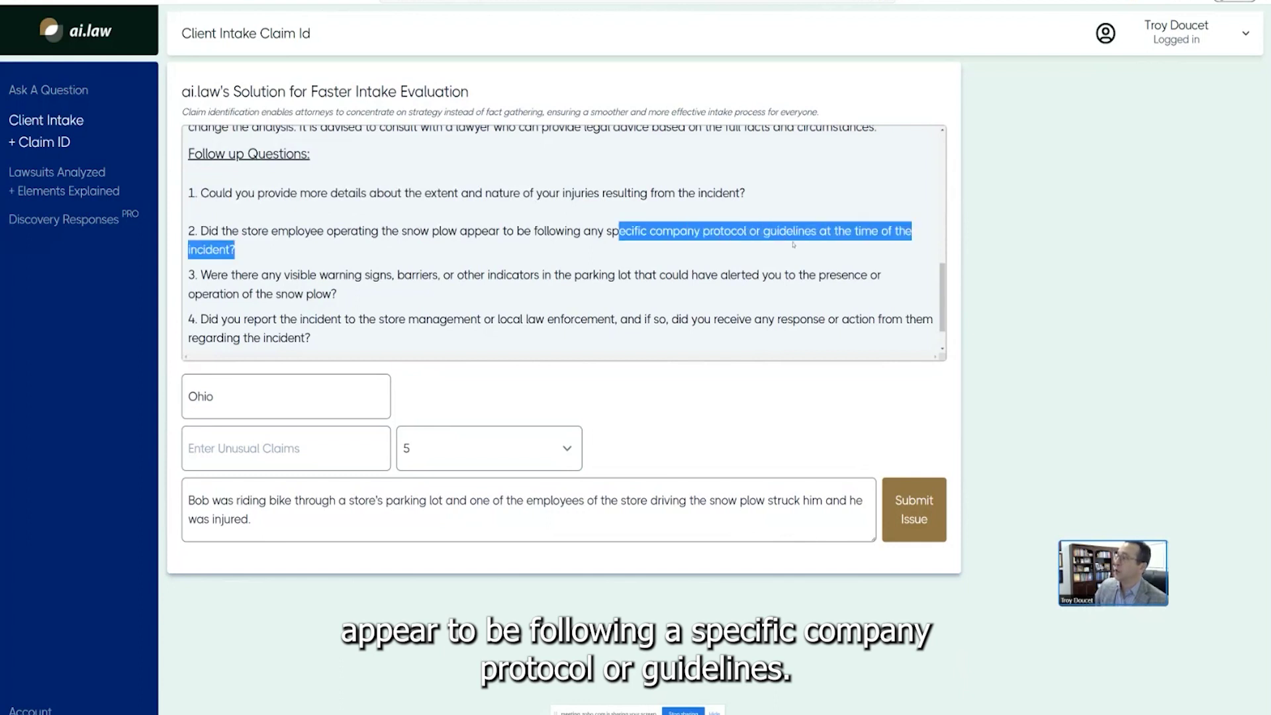
left_click_drag(282, 275, 395, 288)
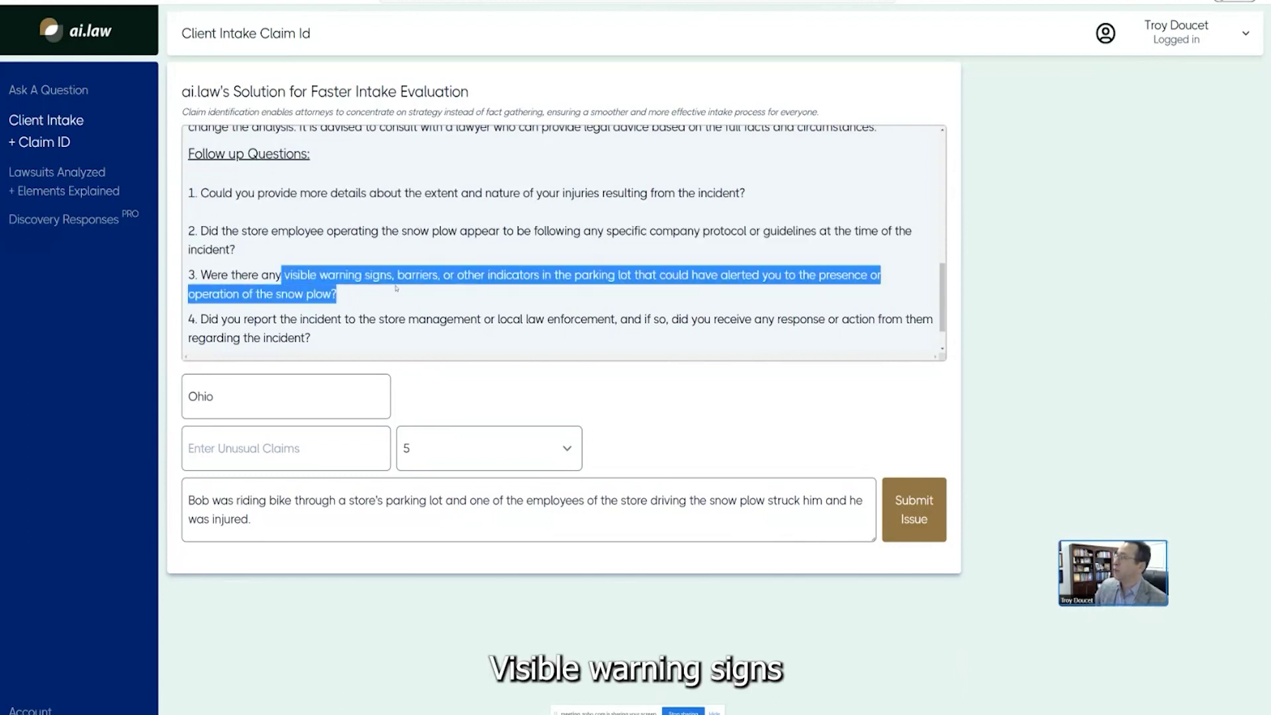
scroll(365, 314, "down", 1)
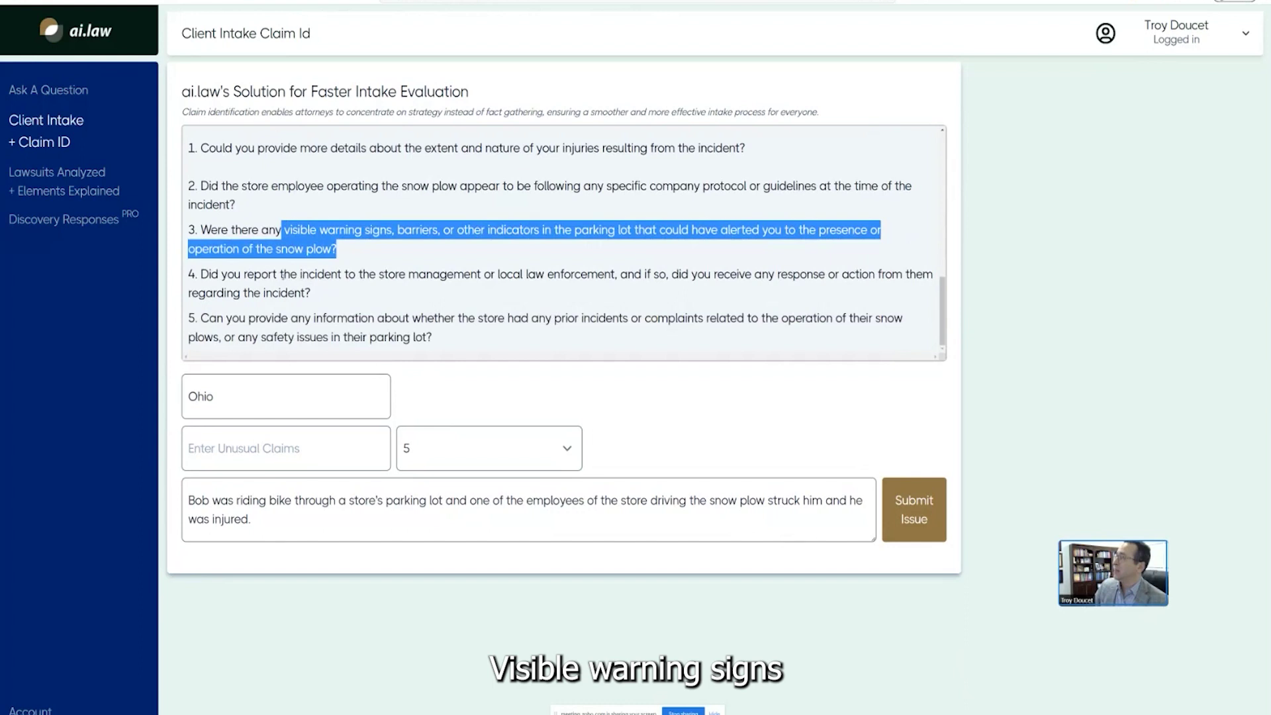
left_click_drag(247, 274, 617, 274)
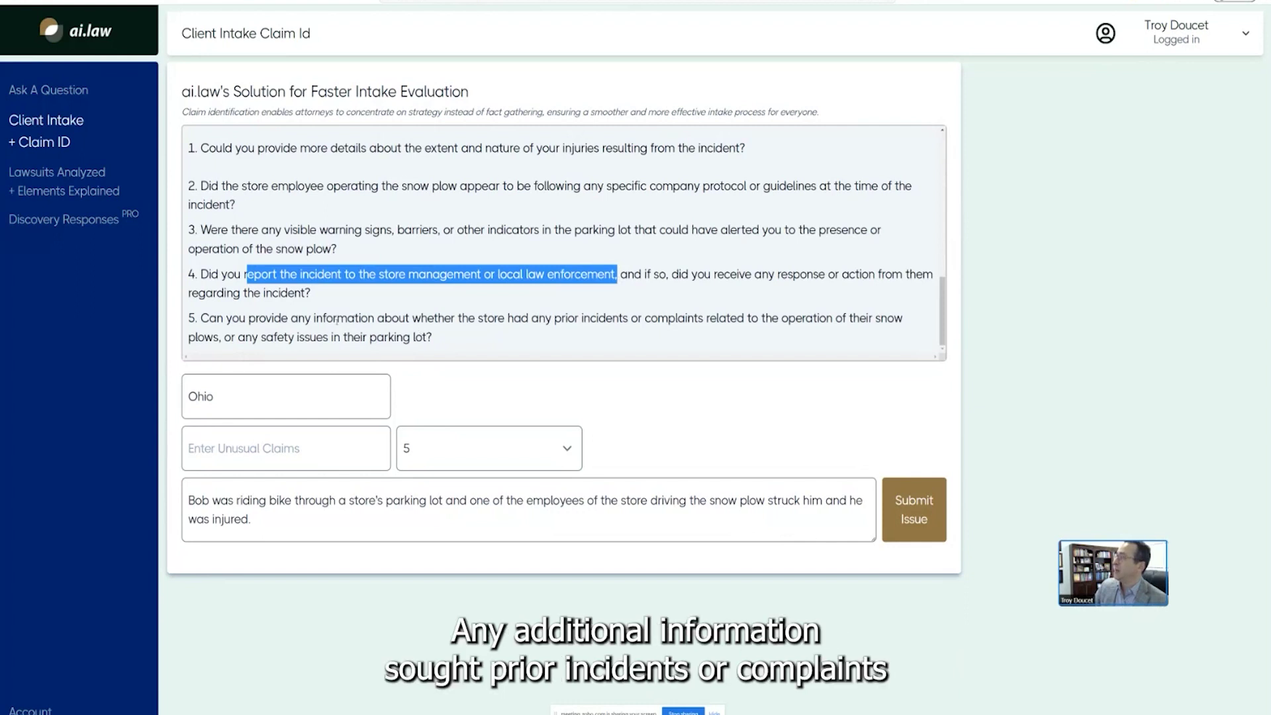
left_click_drag(337, 318, 758, 324)
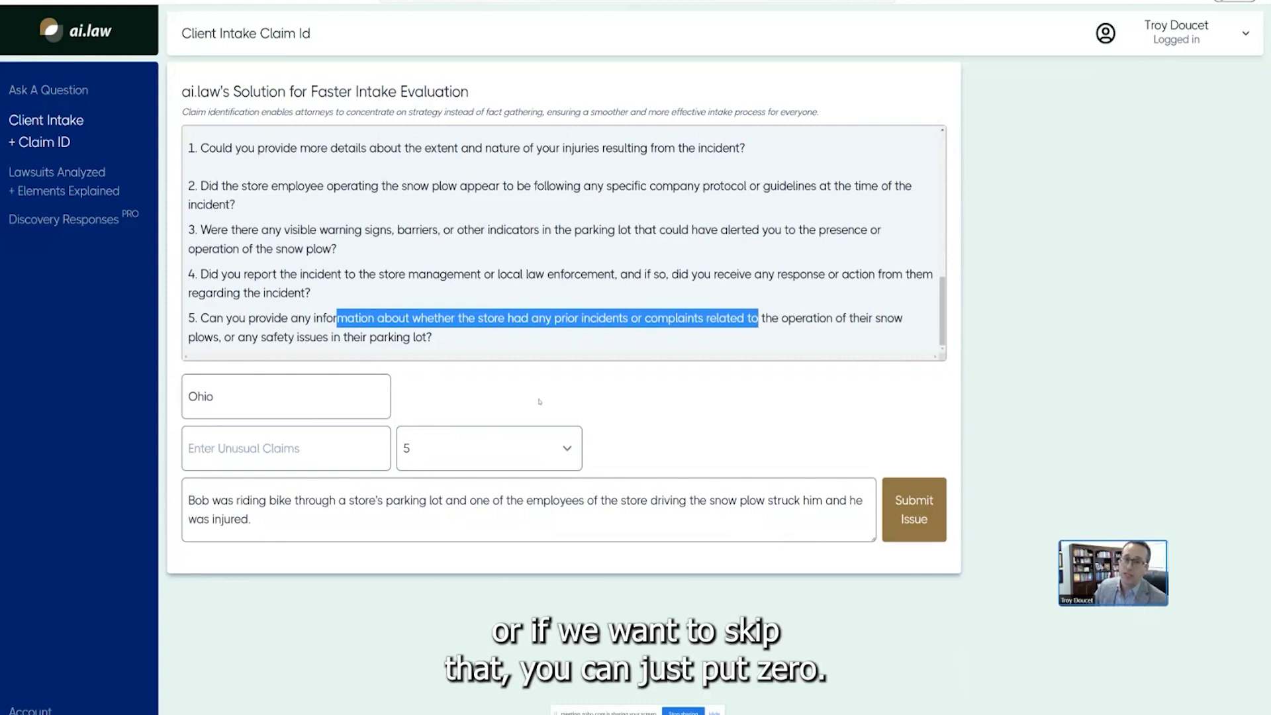
scroll(548, 338, "up", 10)
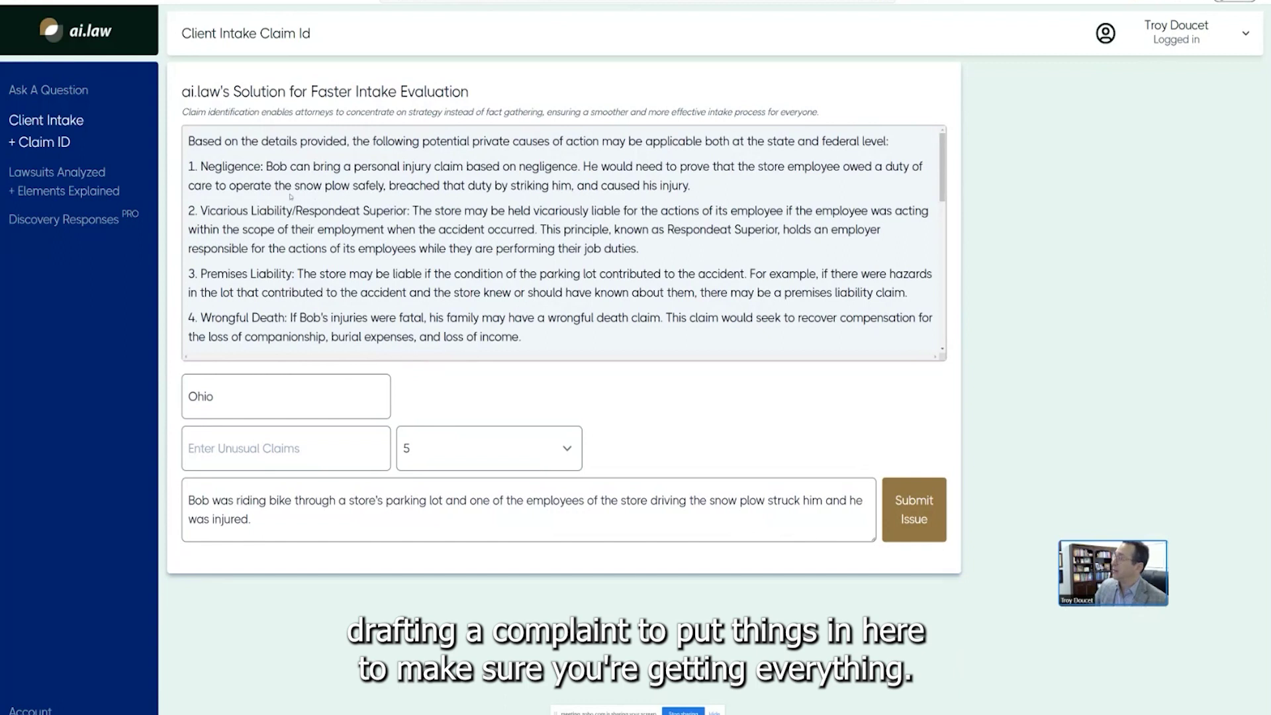
left_click(62, 173)
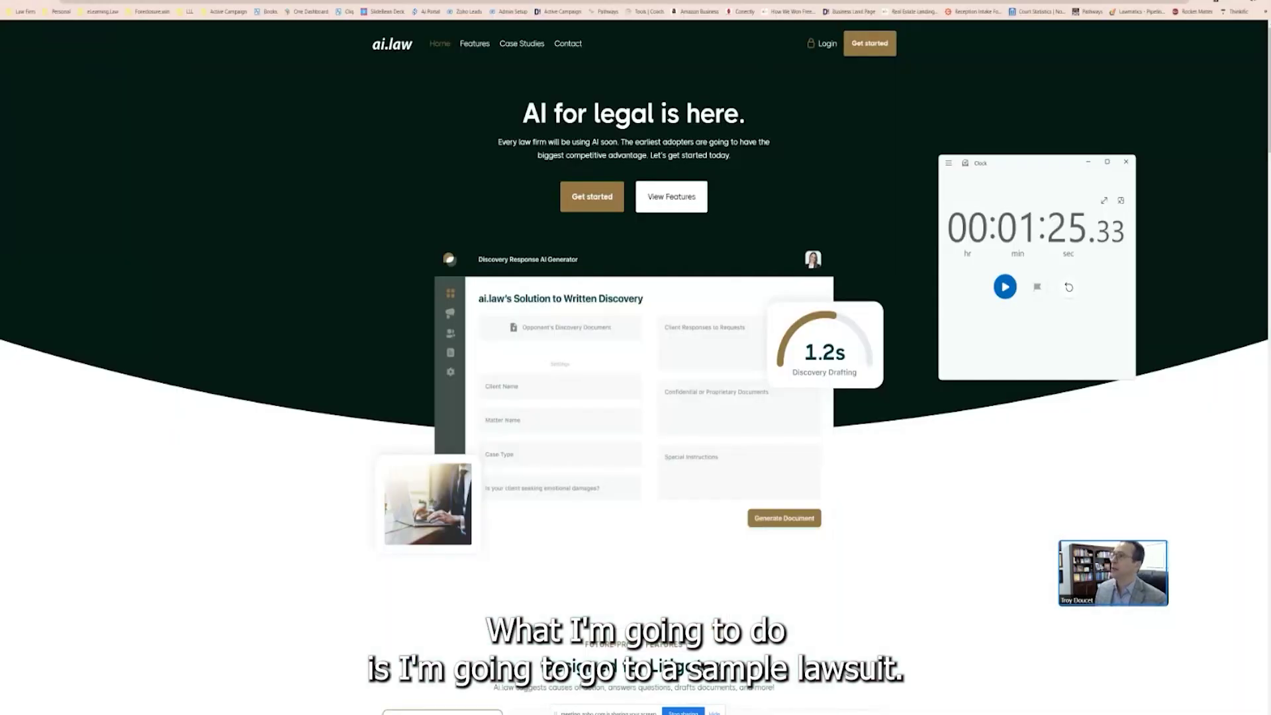
Step: Hide the browser to reveal the Windows desktop
key("super+d")
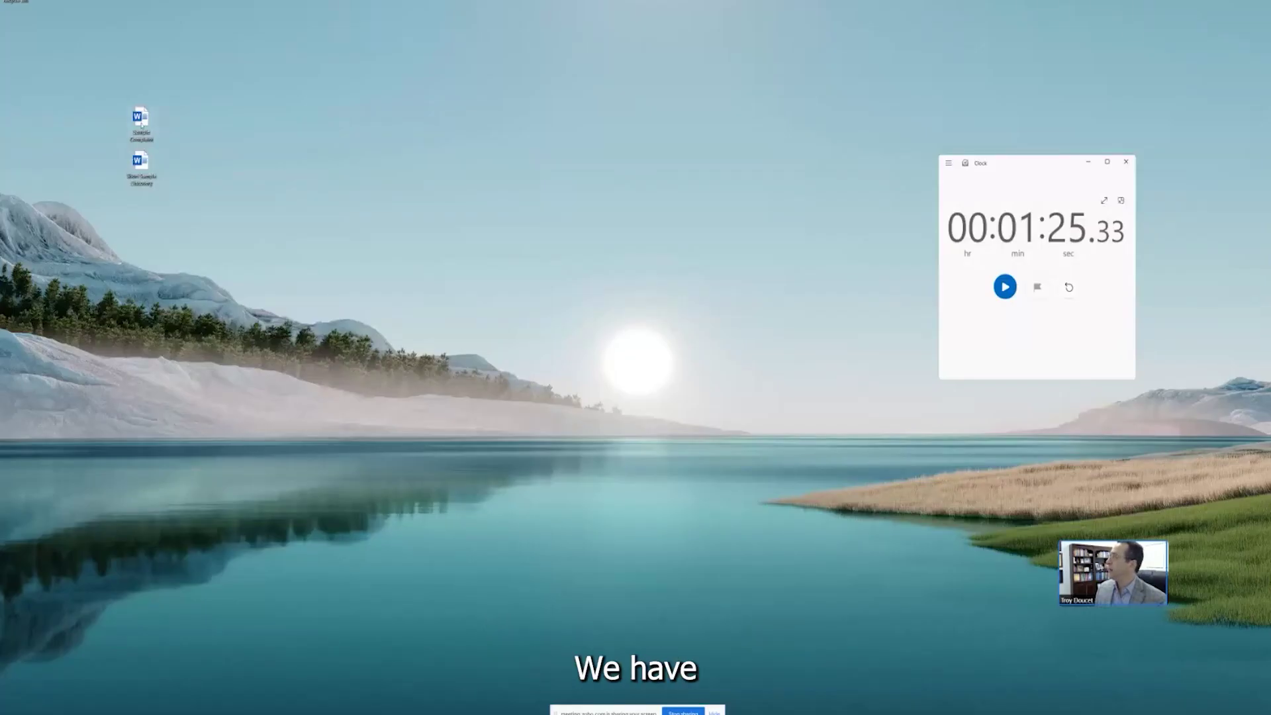
Step: Open the sample complaint in Word, copy its text, and select the introduction through paragraph 24
double_click(140, 119)
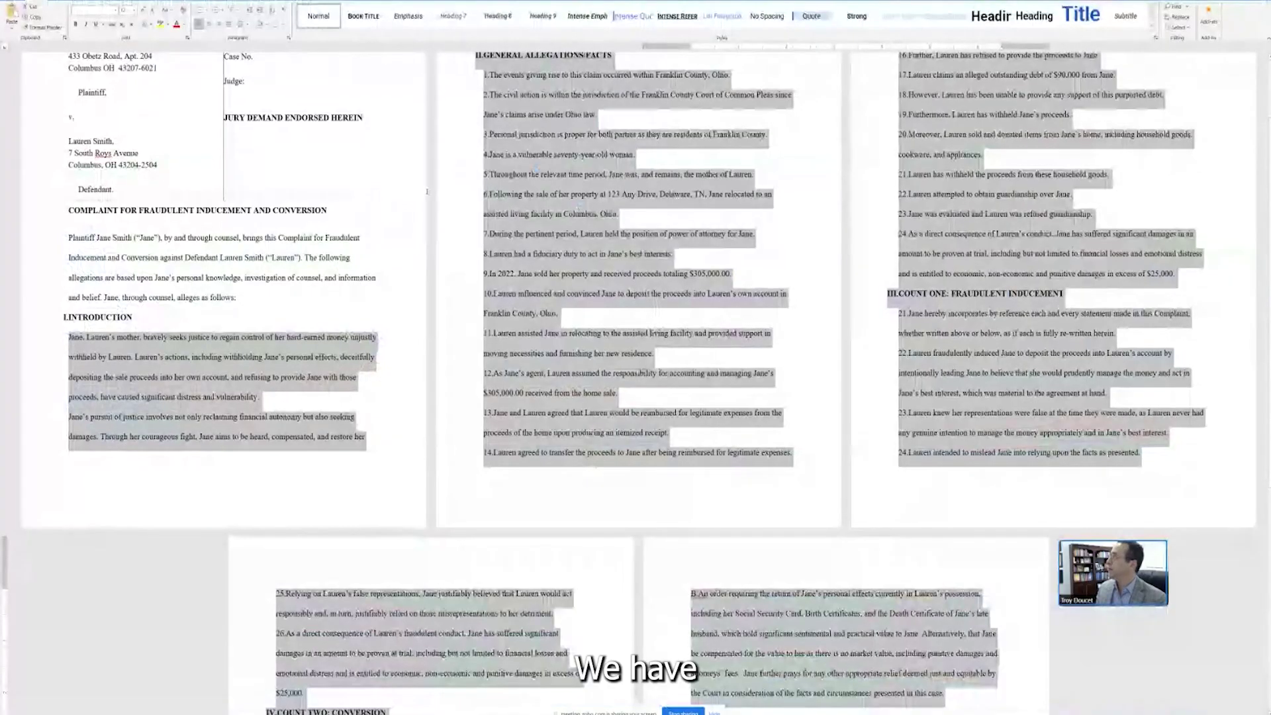
scroll(427, 192, "up", 1)
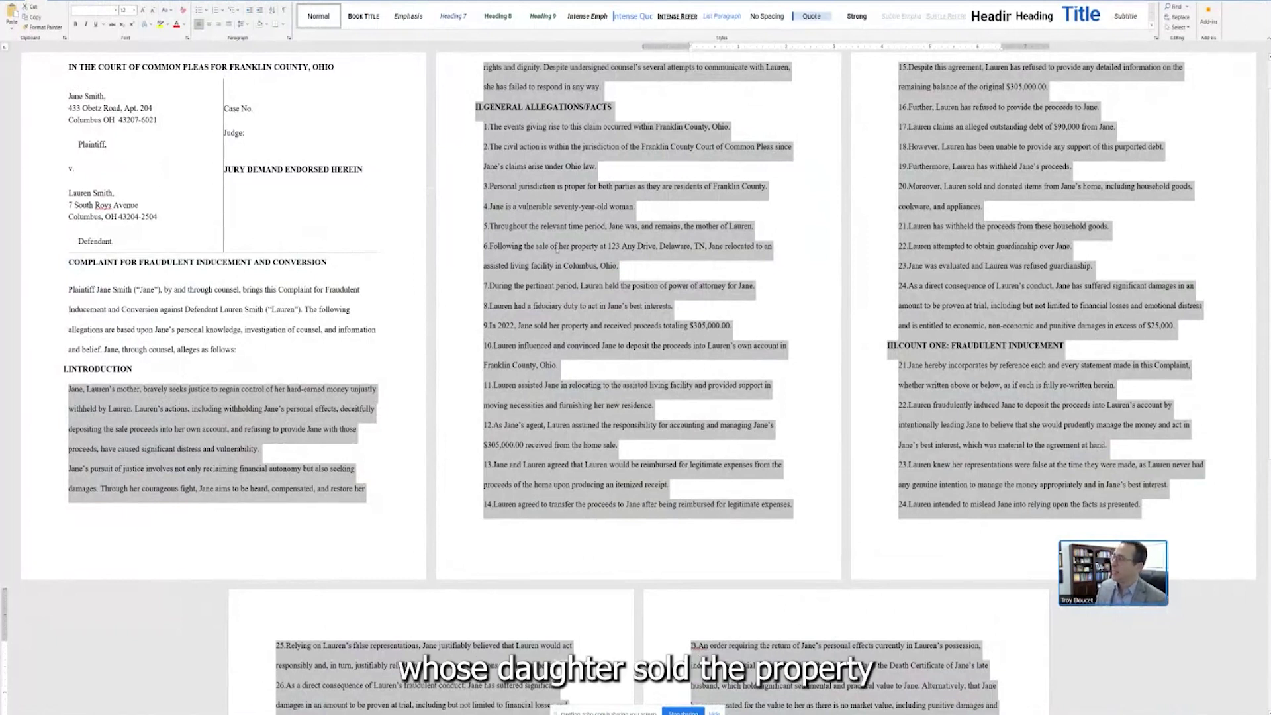
right_click(556, 249)
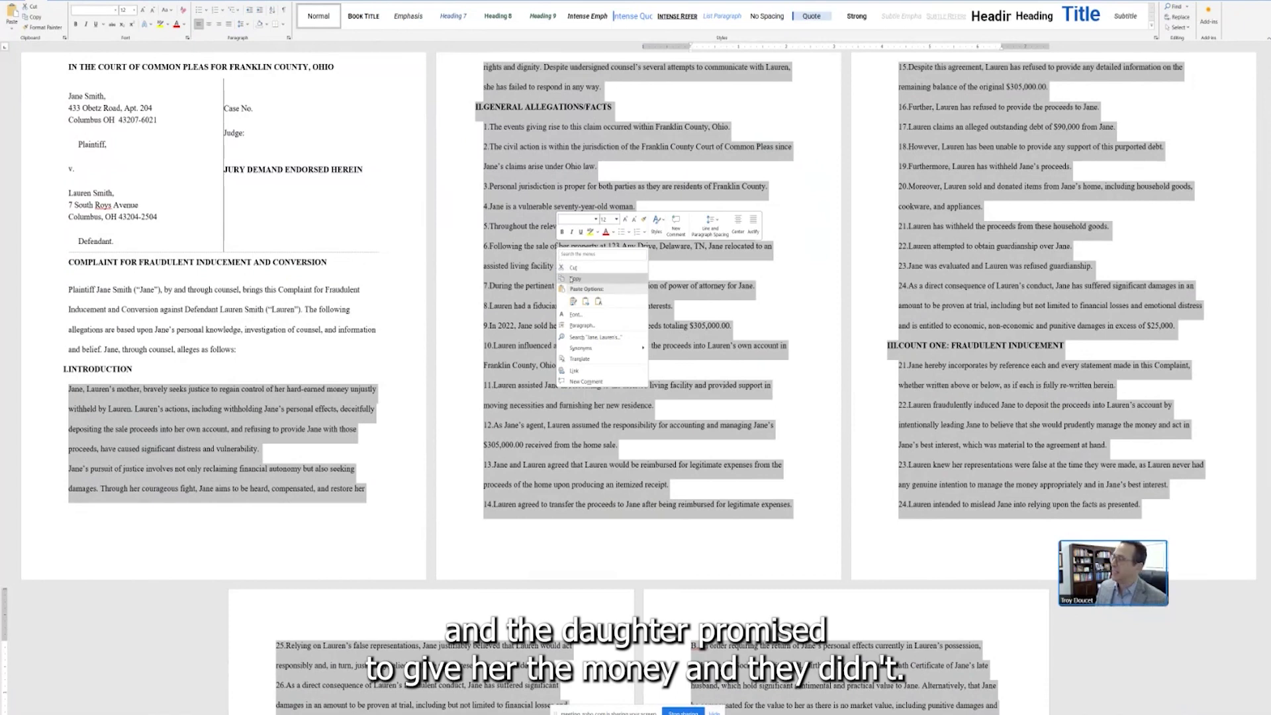
left_click(570, 279)
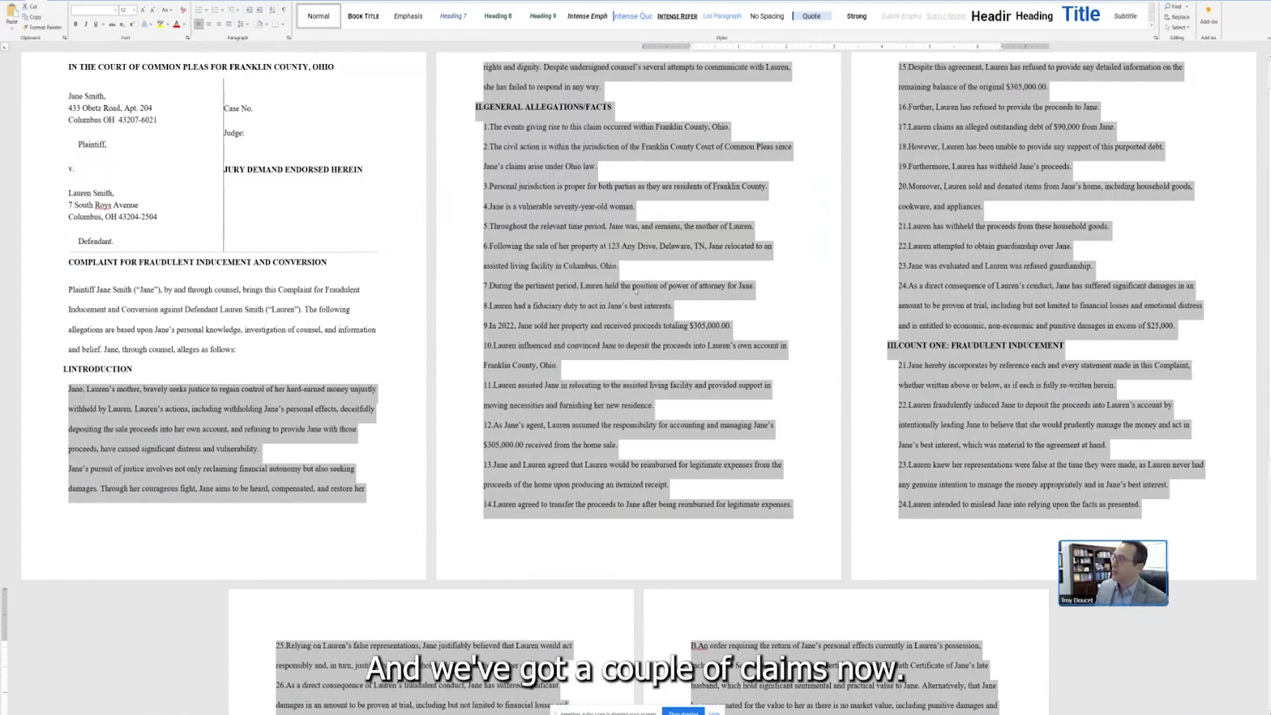
scroll(650, 298, "down", 3)
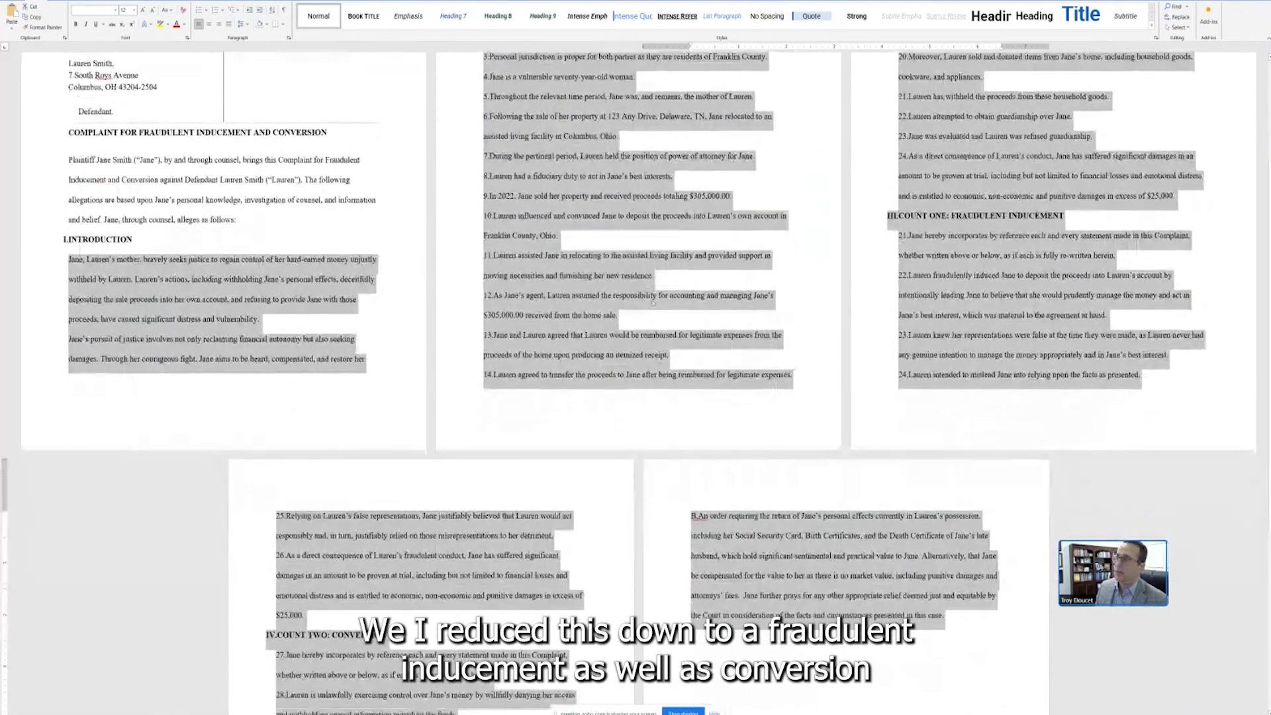
scroll(652, 302, "down", 1)
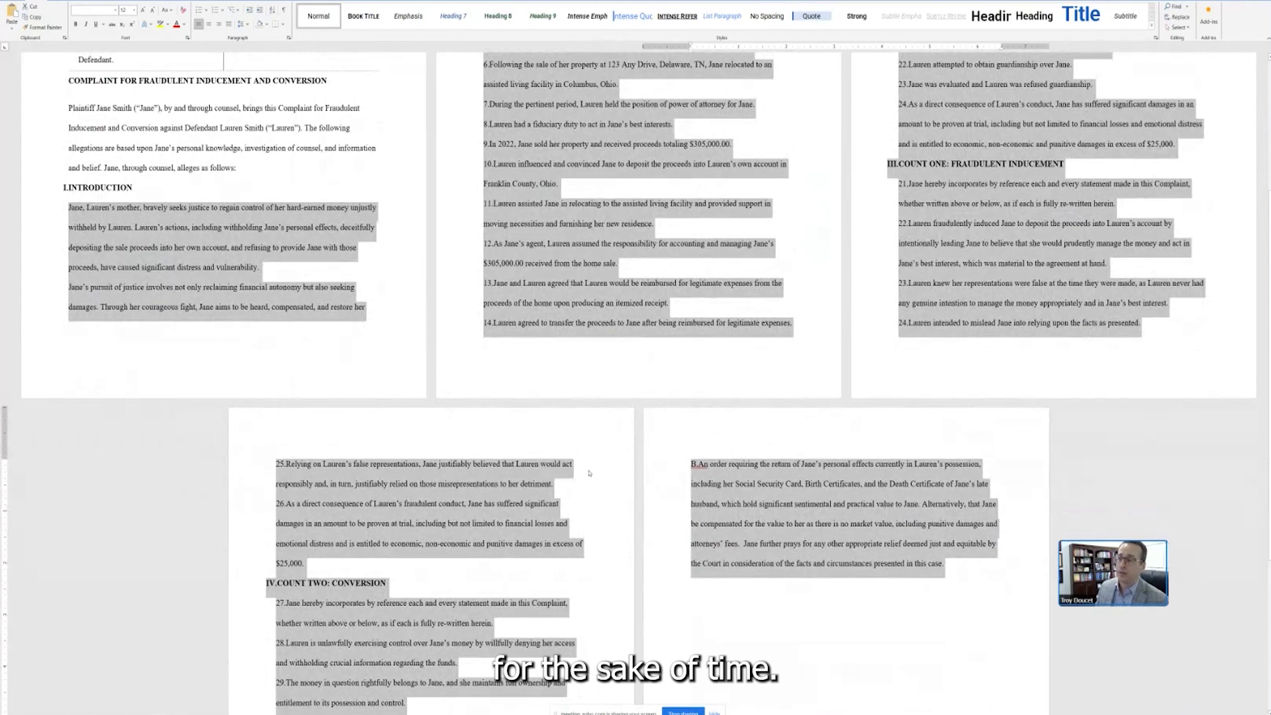
scroll(641, 445, "up", 5)
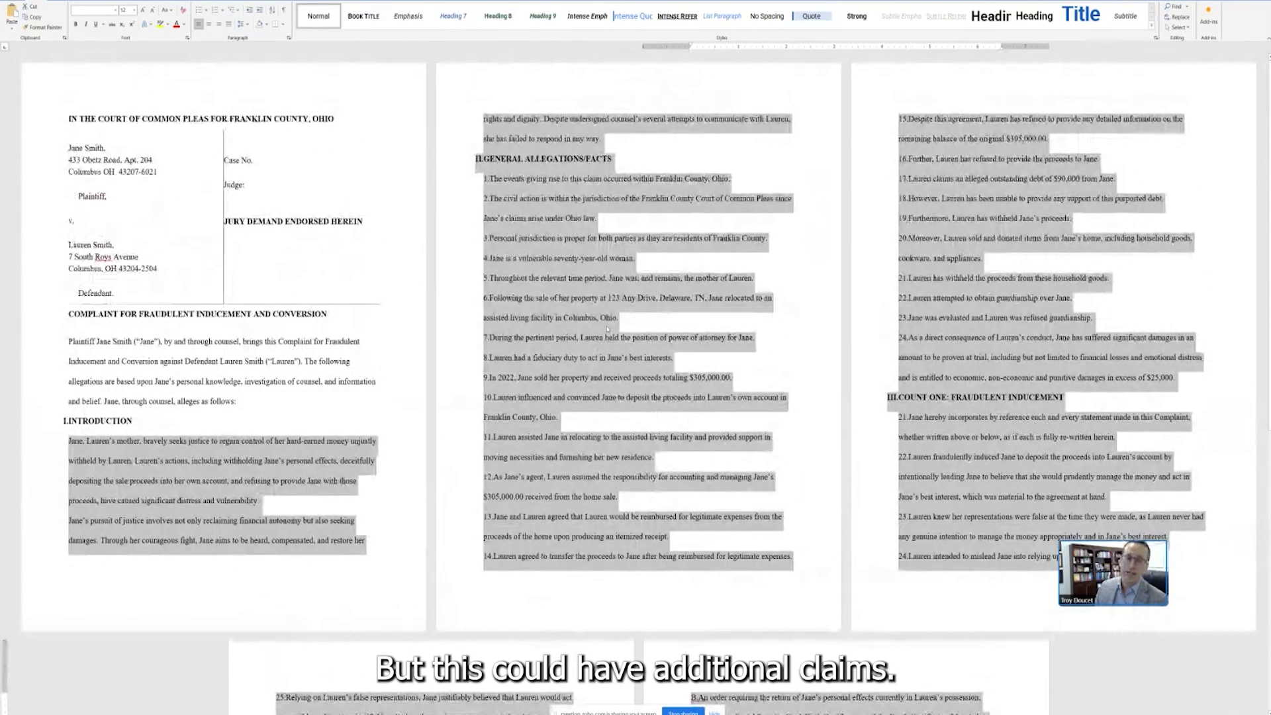
right_click(589, 272)
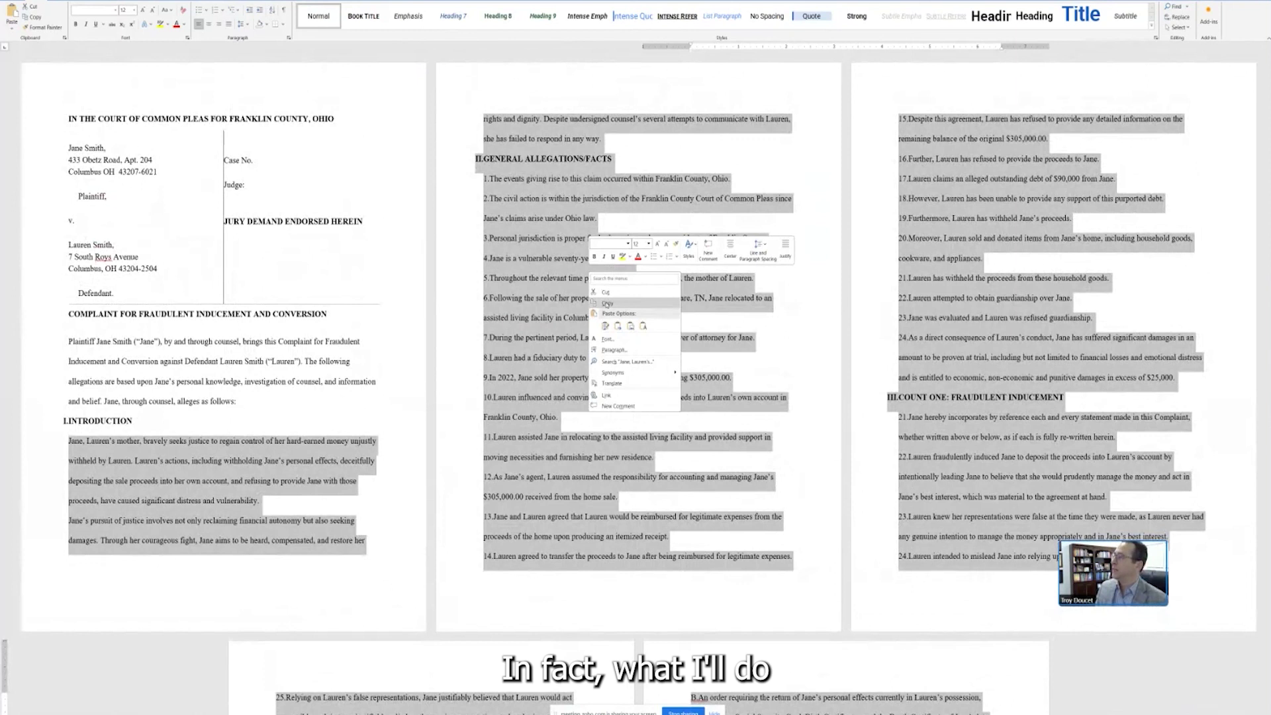
left_click(218, 504)
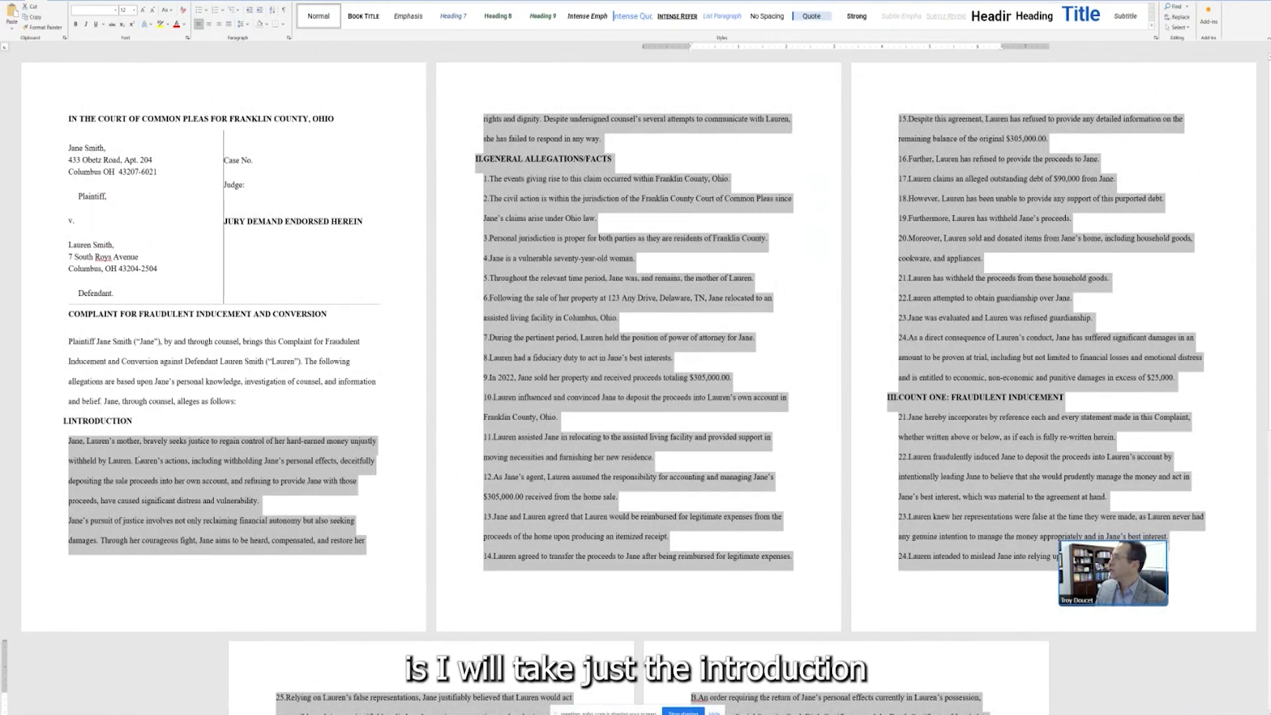
left_click(133, 441)
left_click_drag(69, 440, 1155, 380)
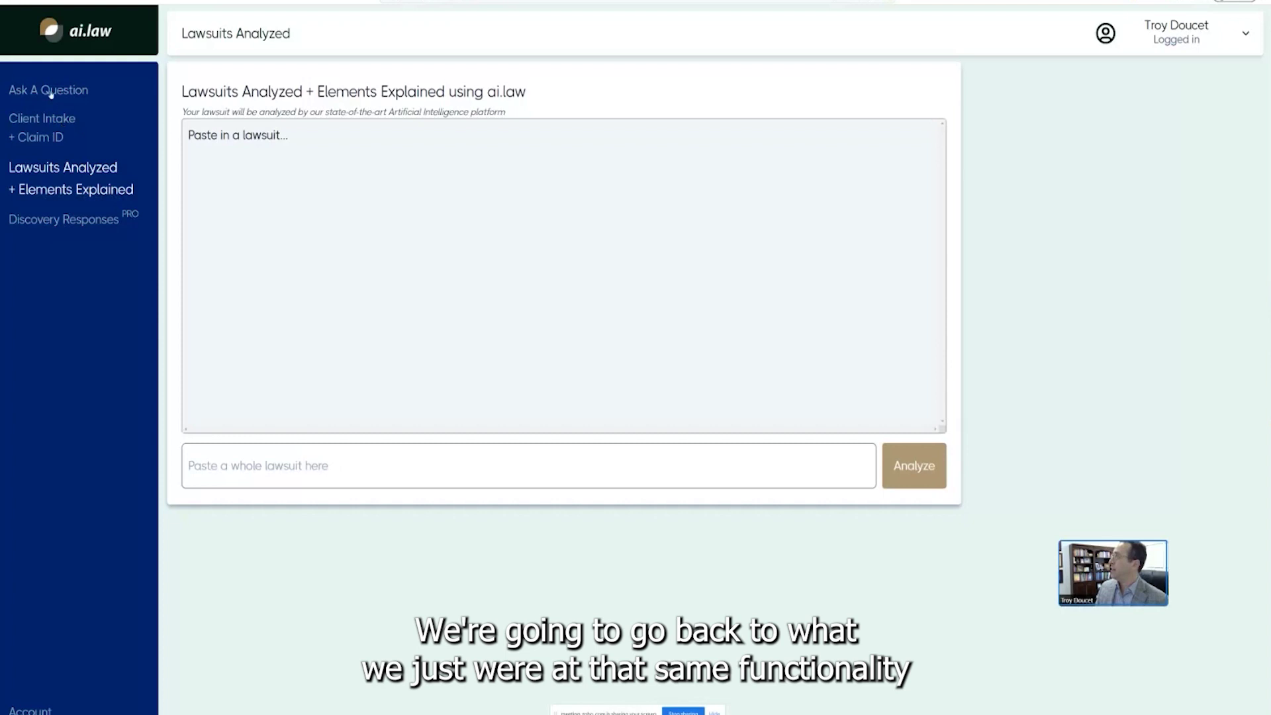
Step: Paste the complaint facts into Client Intake + Claim ID with jurisdiction ohio and submit
left_click(45, 122)
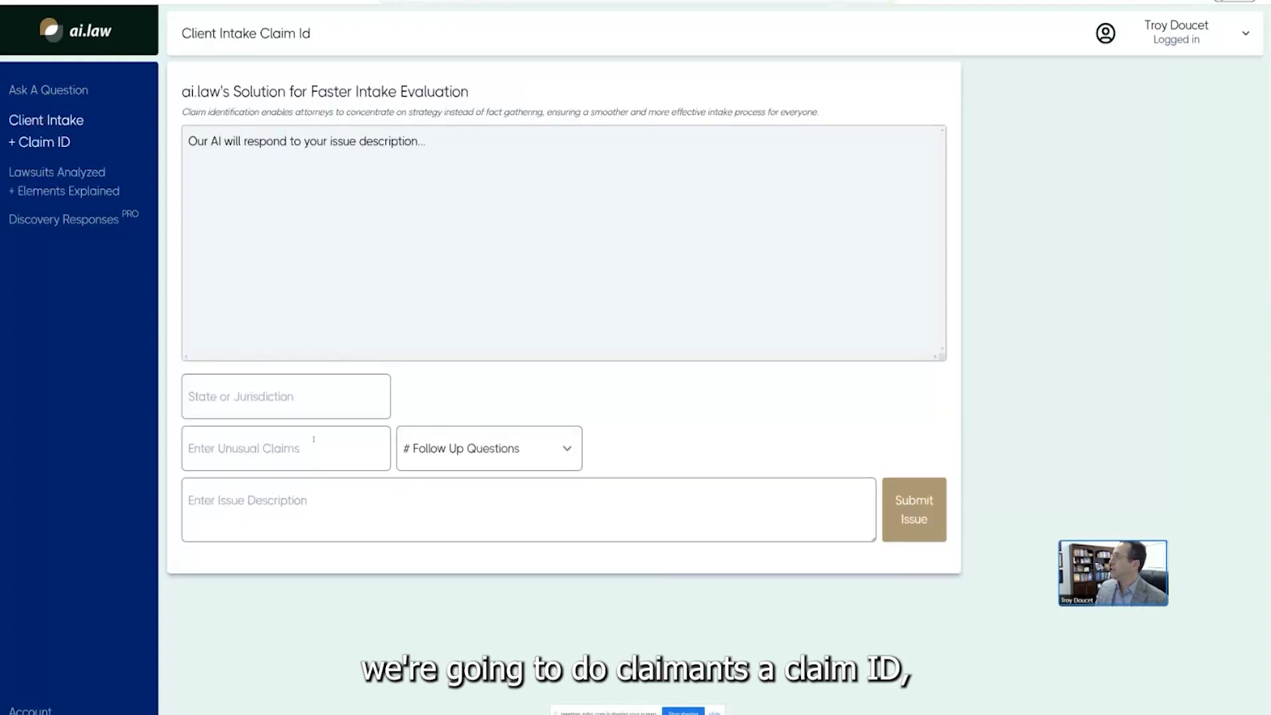
left_click(320, 510)
key("ctrl+v")
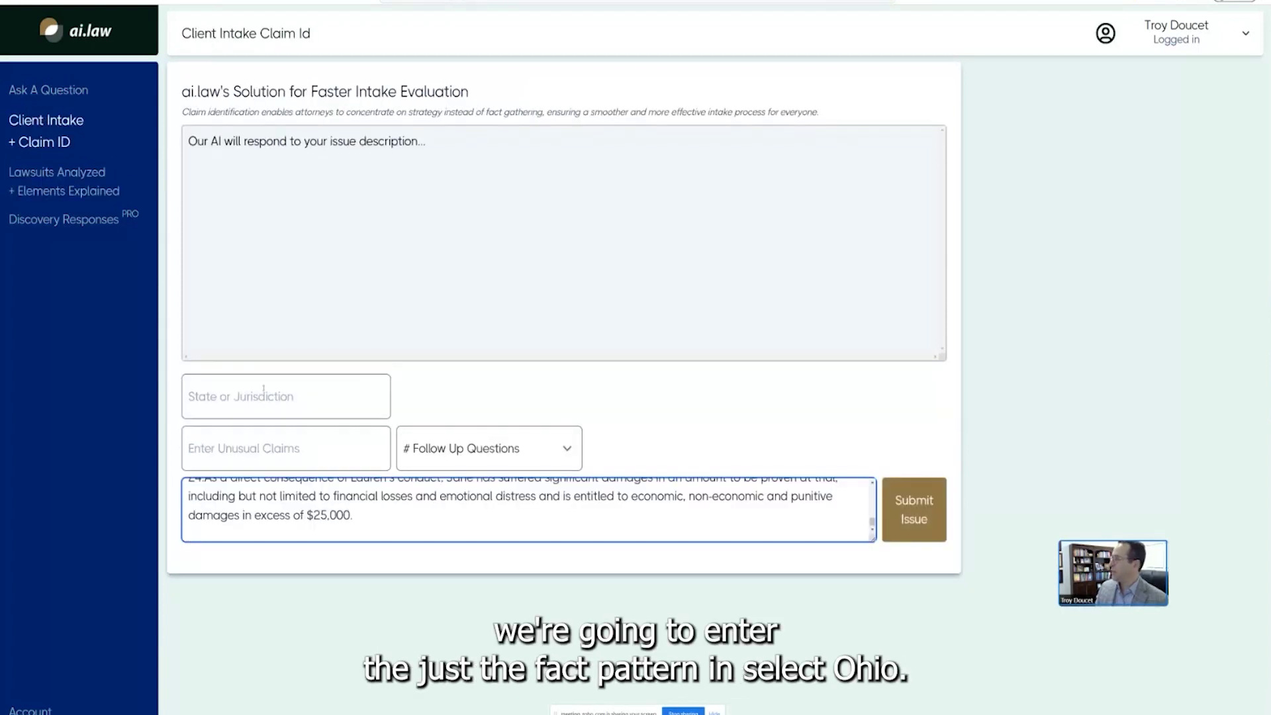
left_click(264, 390)
type("ohio")
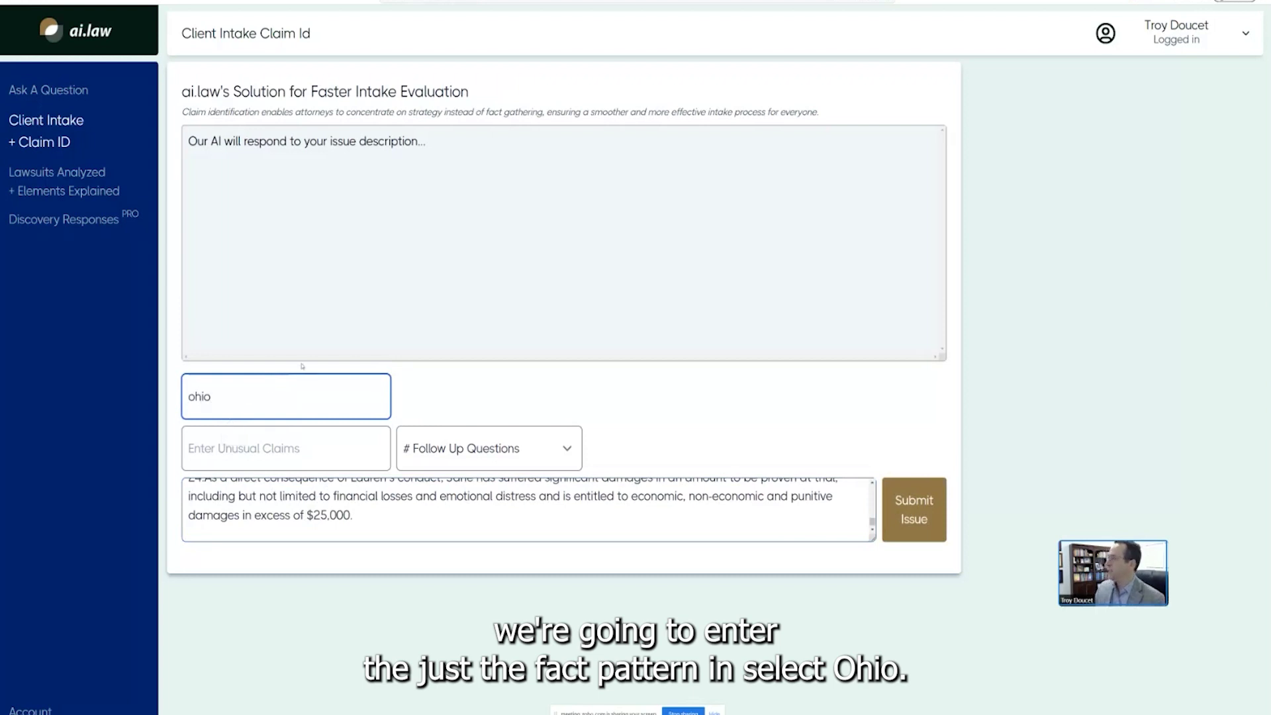
left_click(926, 517)
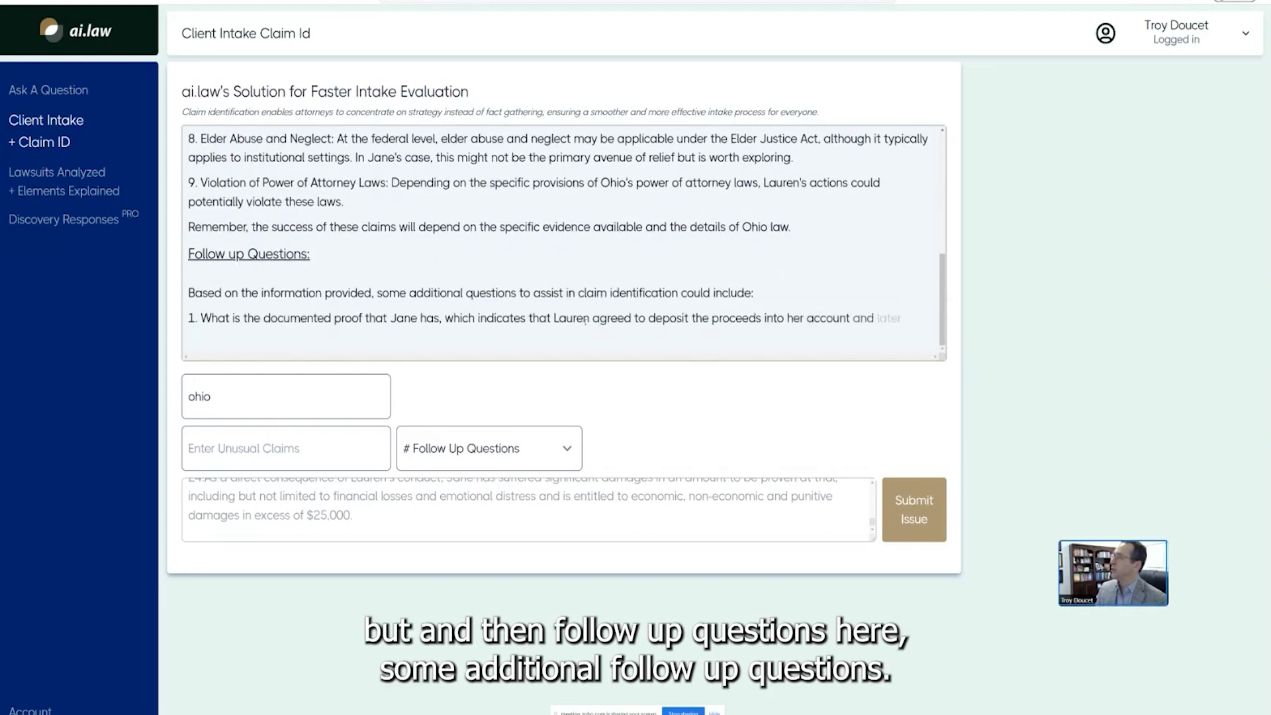
Step: Scroll back up through the listed claims, then minimize the browser
scroll(579, 315, "up", 8)
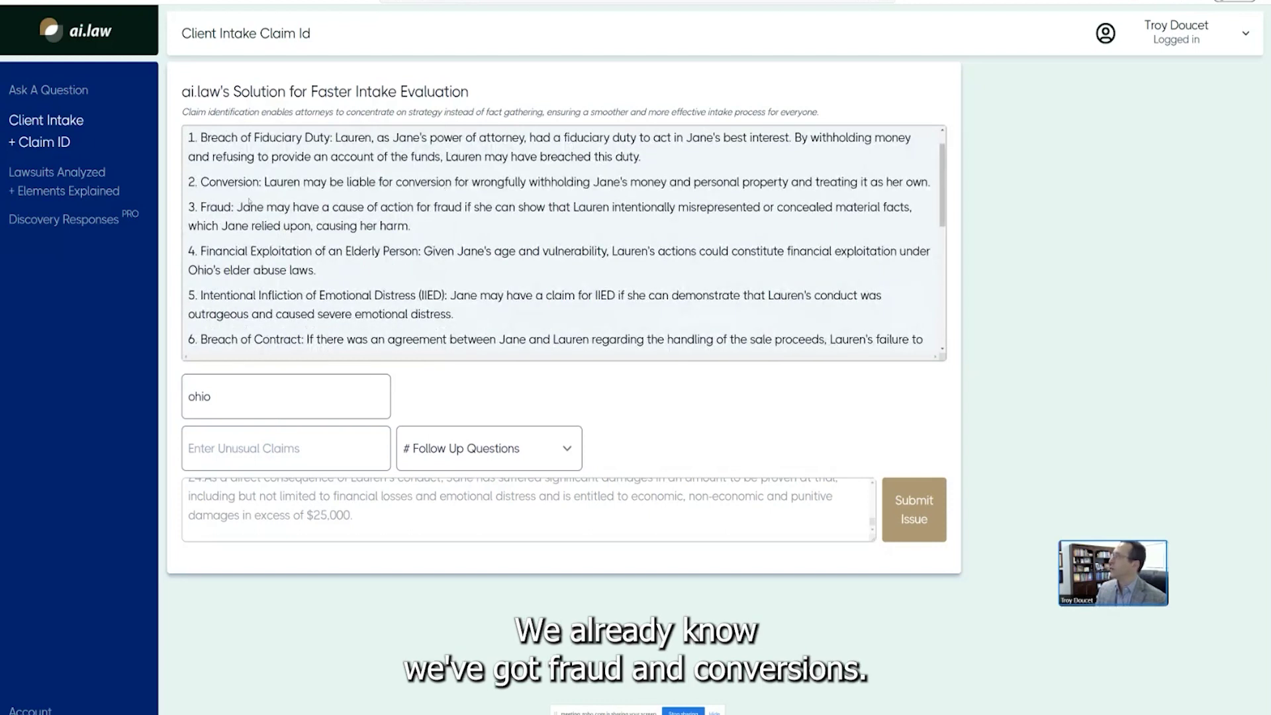
scroll(249, 201, "up", 1)
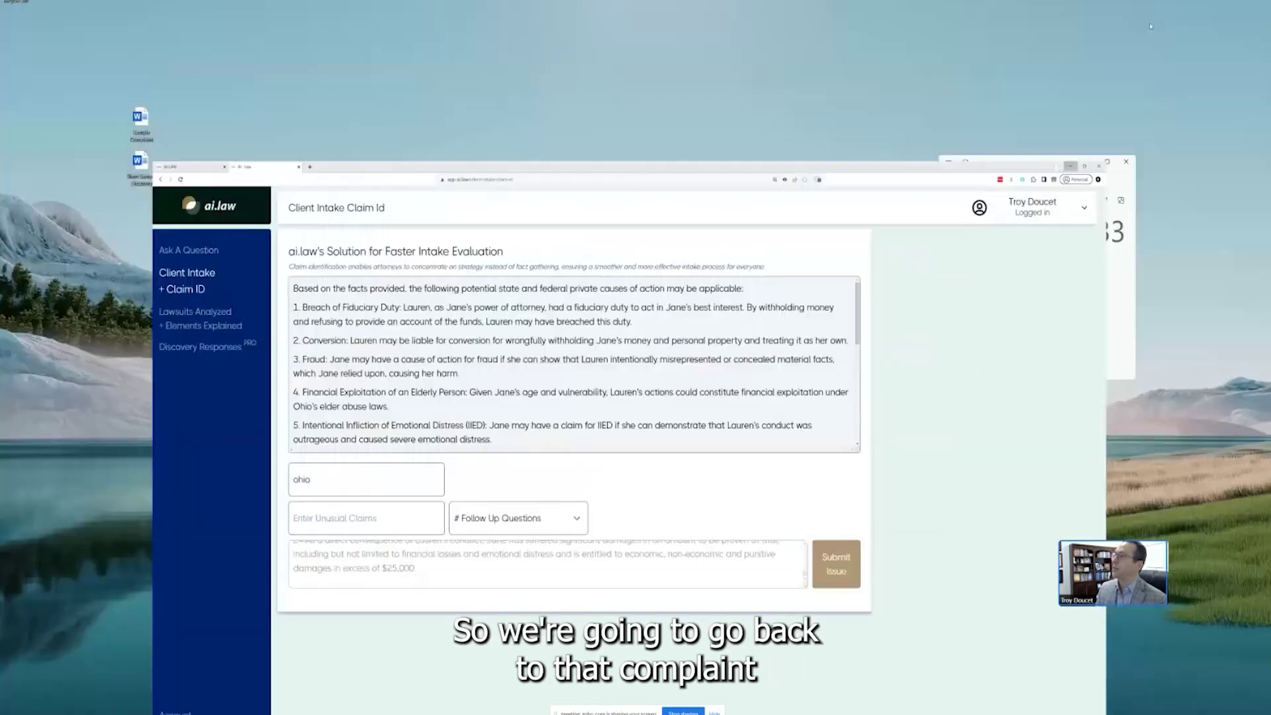
key("super+Down")
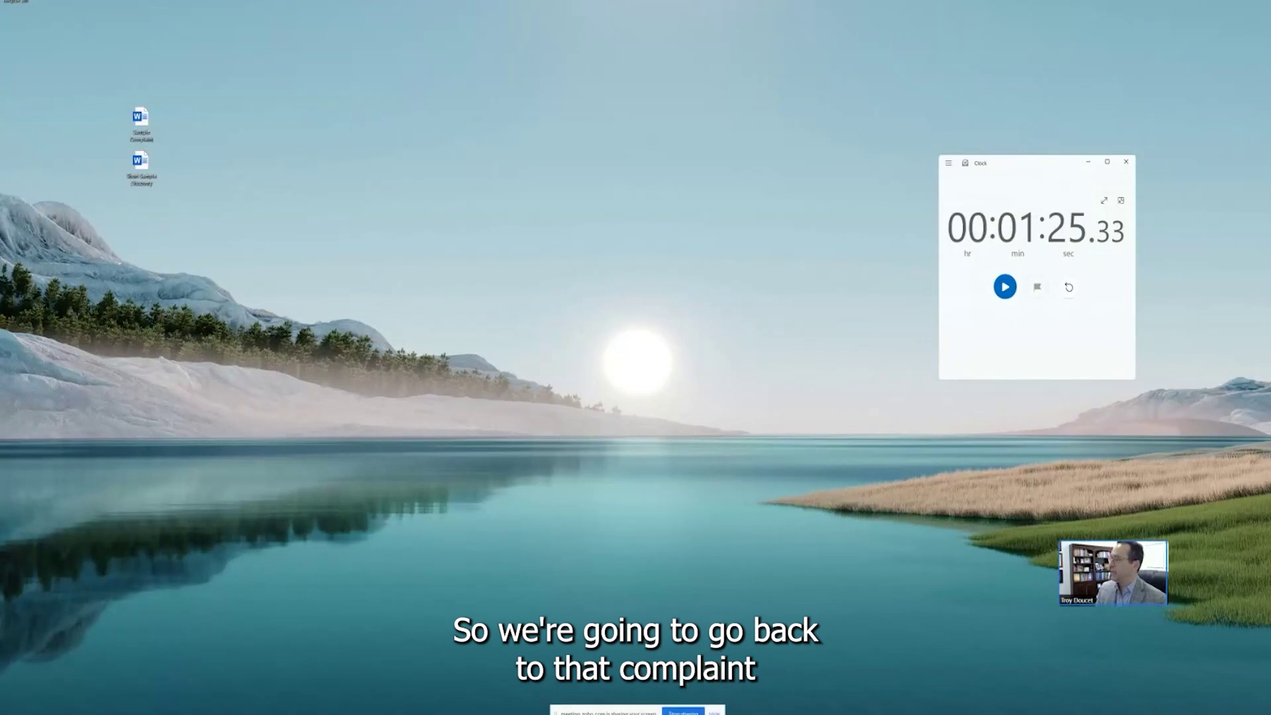
Step: Reopen the complaint in Word, select it through the end, then switch back to the ai.law browser
mouse_move(793, 712)
left_click(837, 688)
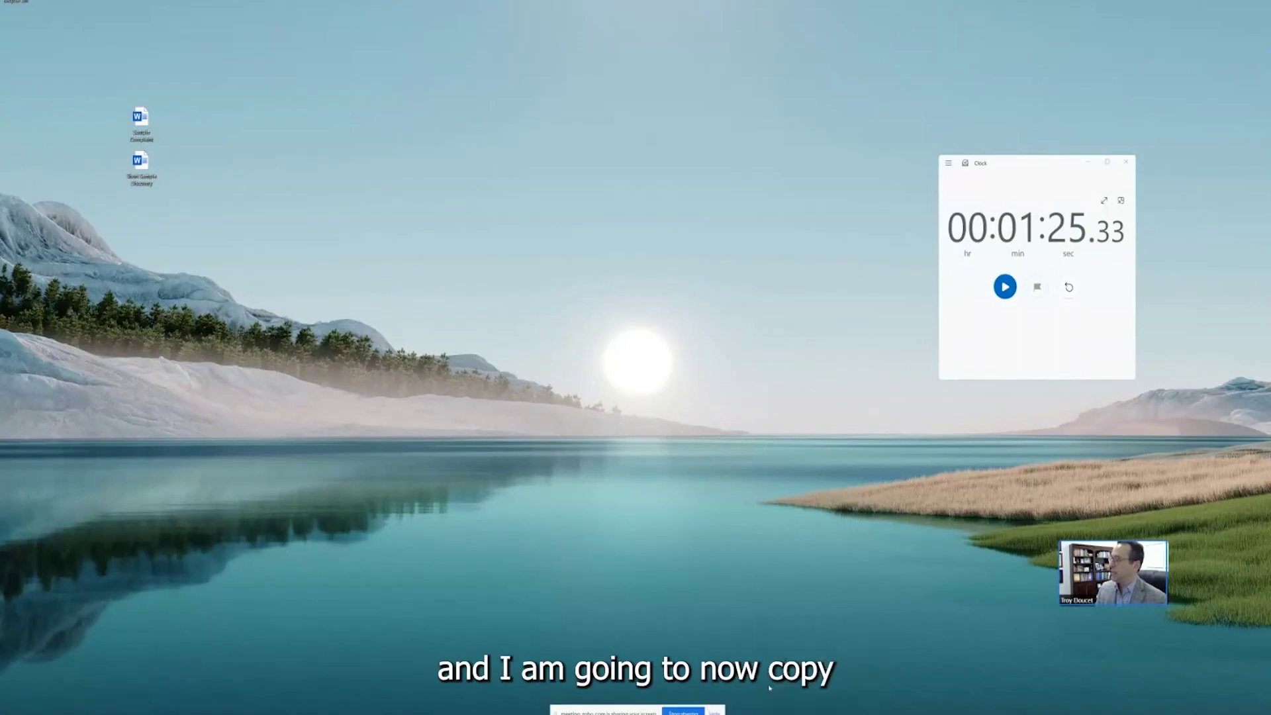
left_click(117, 318)
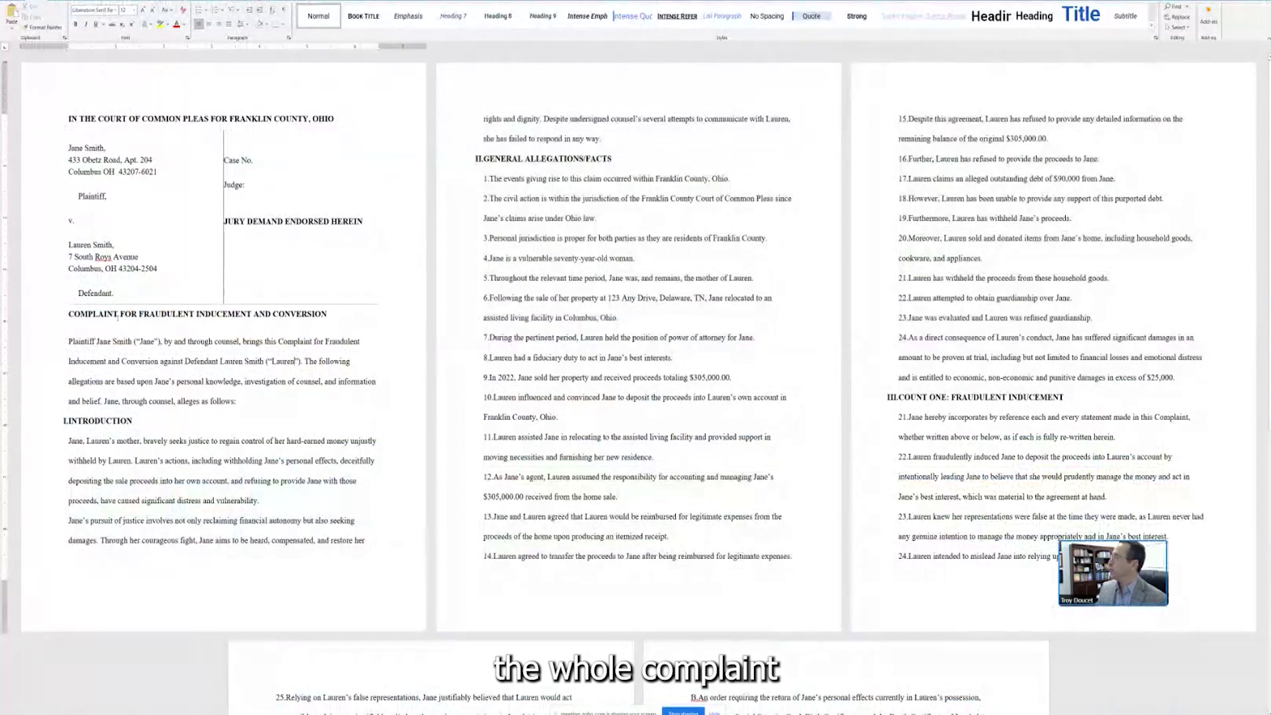
left_click_drag(66, 314, 1105, 496)
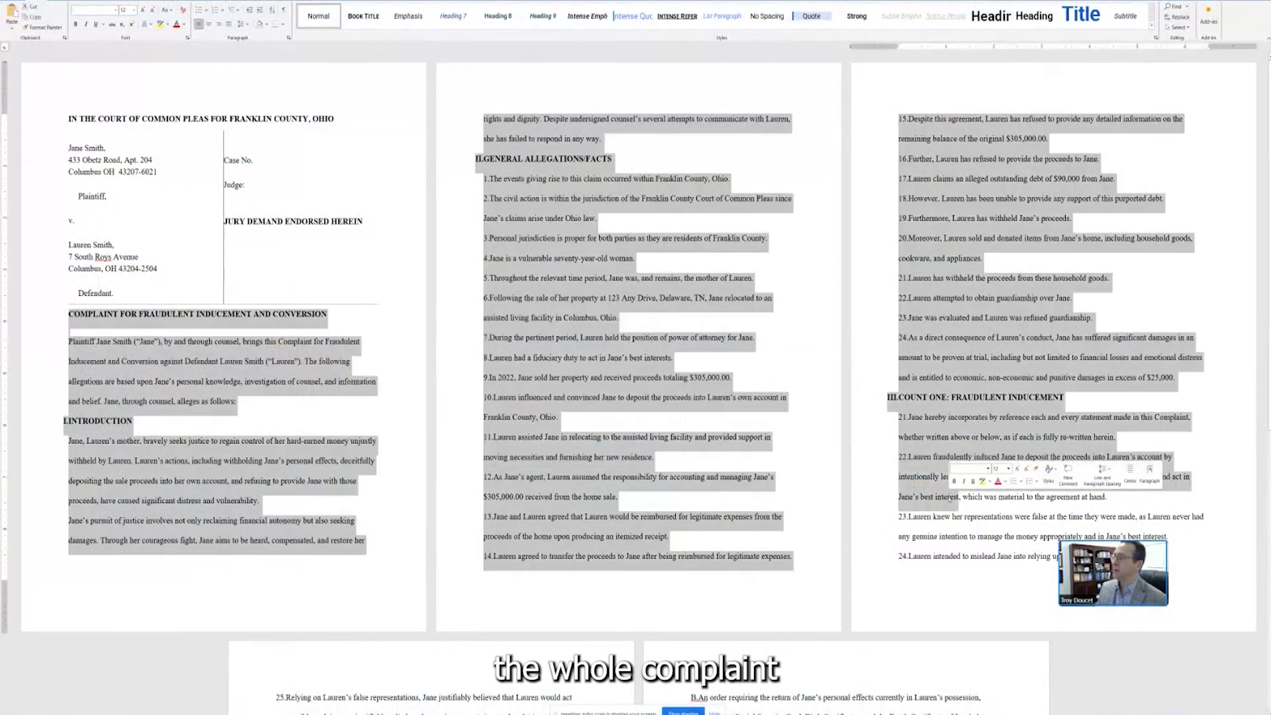
scroll(965, 528, "down", 4)
left_click(966, 528, "shift")
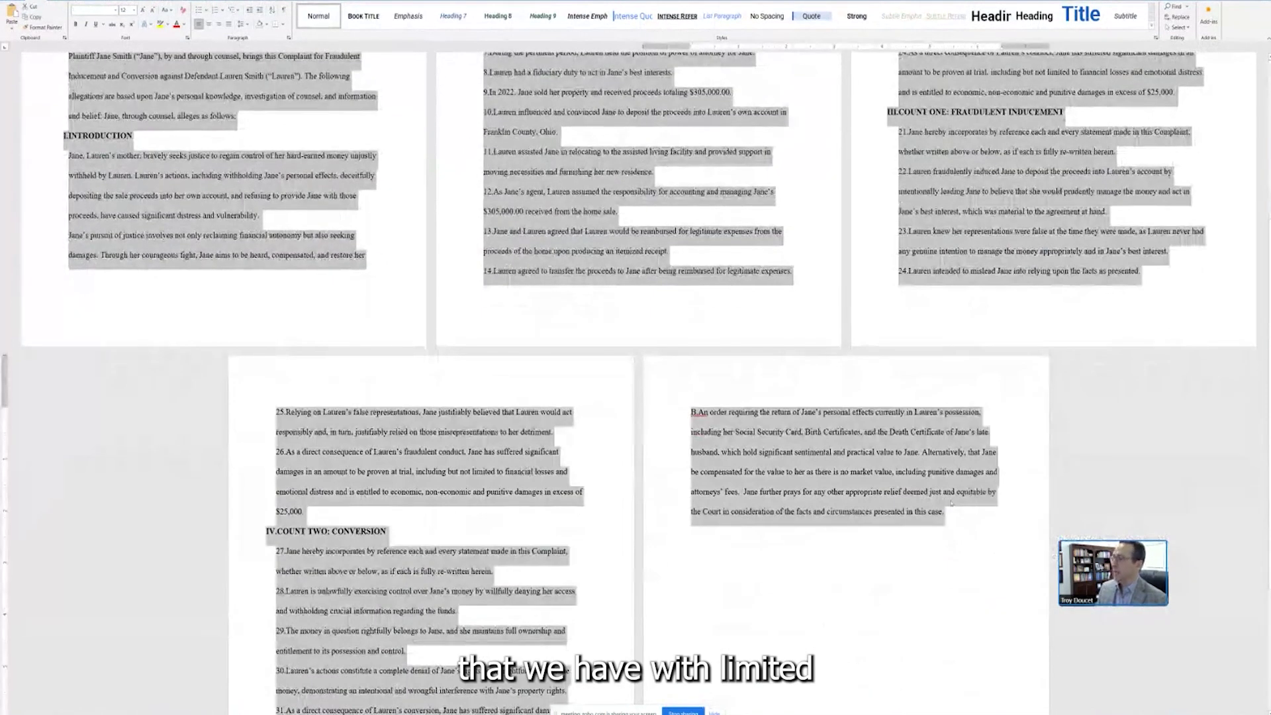
scroll(966, 528, "up", 3)
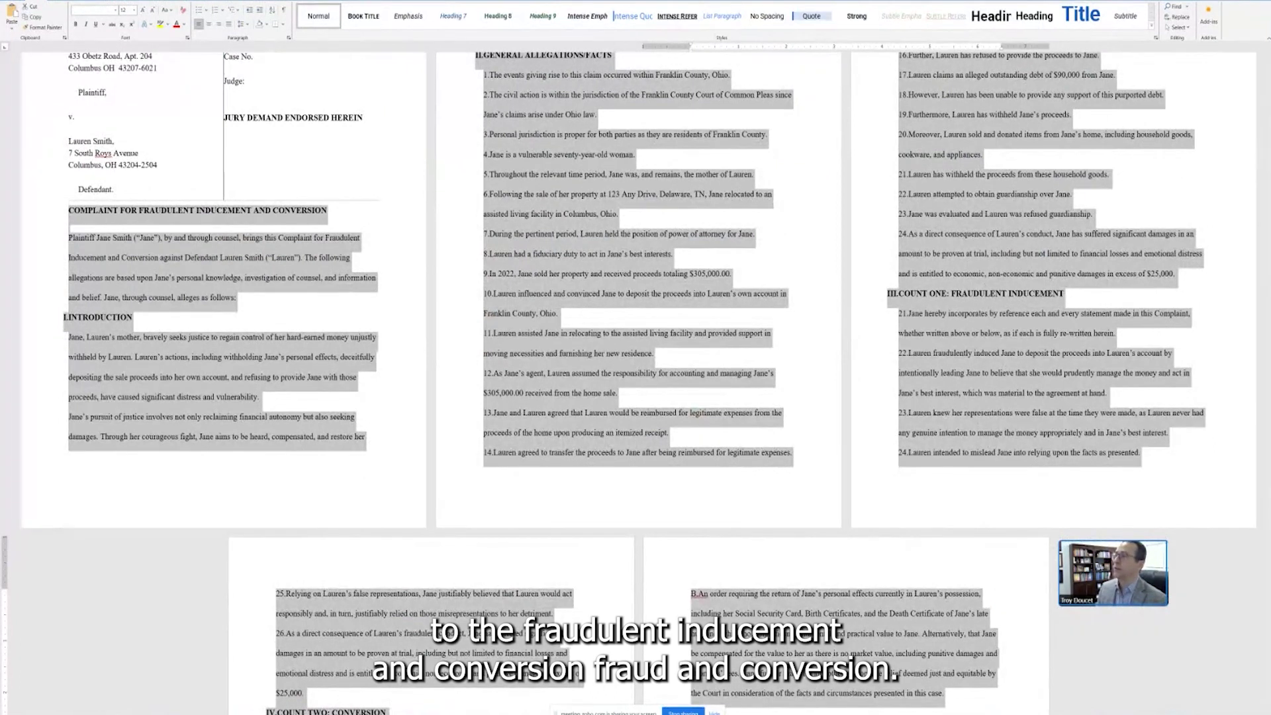
key("super+d")
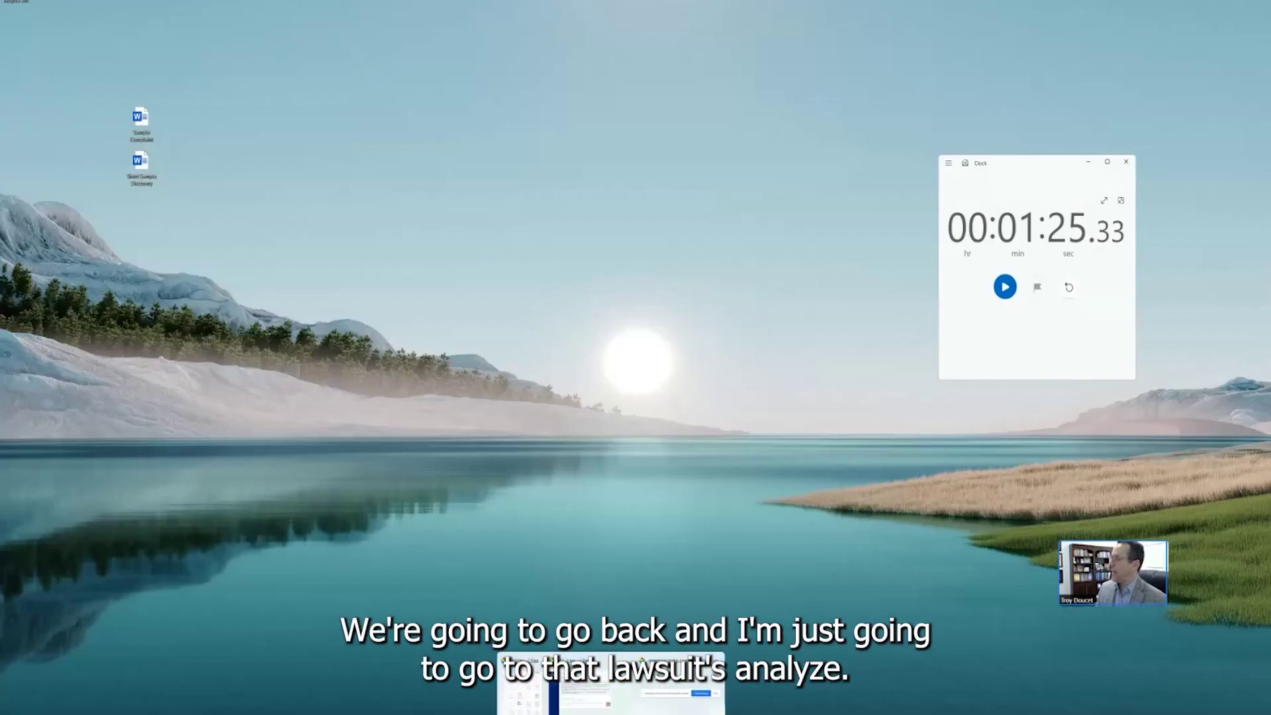
left_click(594, 703)
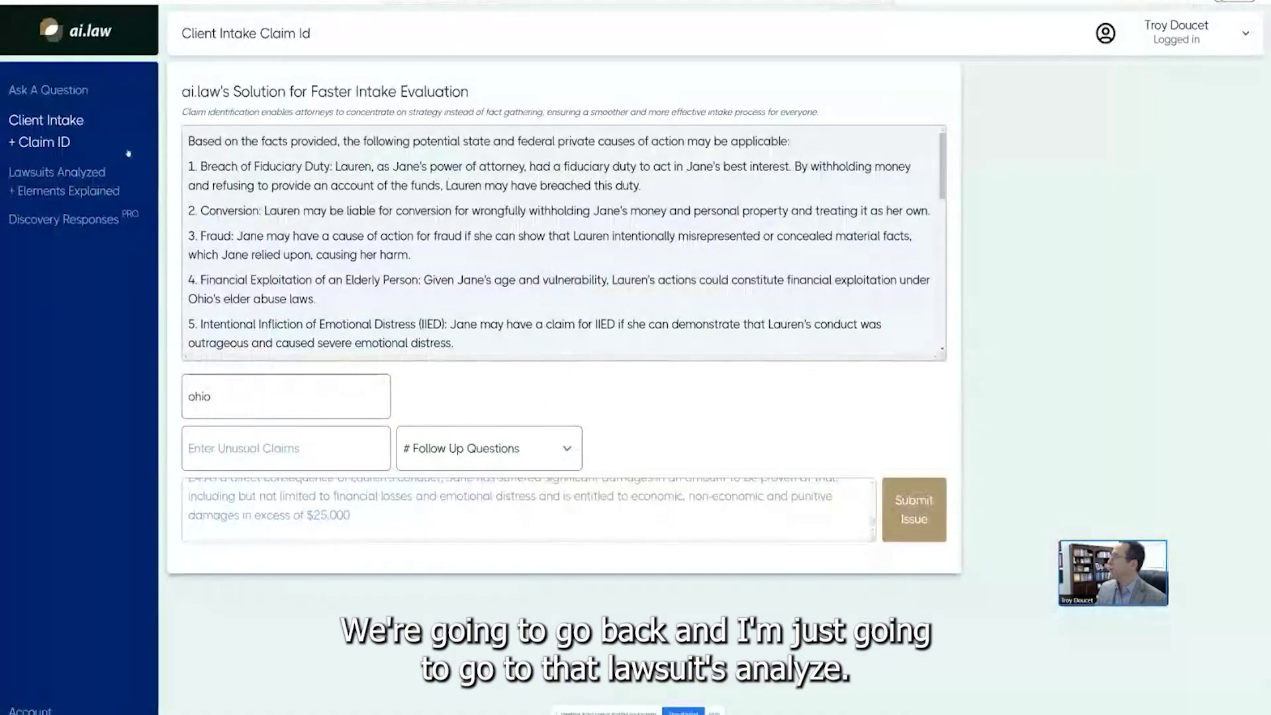
Step: Paste the copied complaint into Lawsuits Analyzed + Elements Explained and run the analysis
left_click(77, 187)
left_click(373, 471)
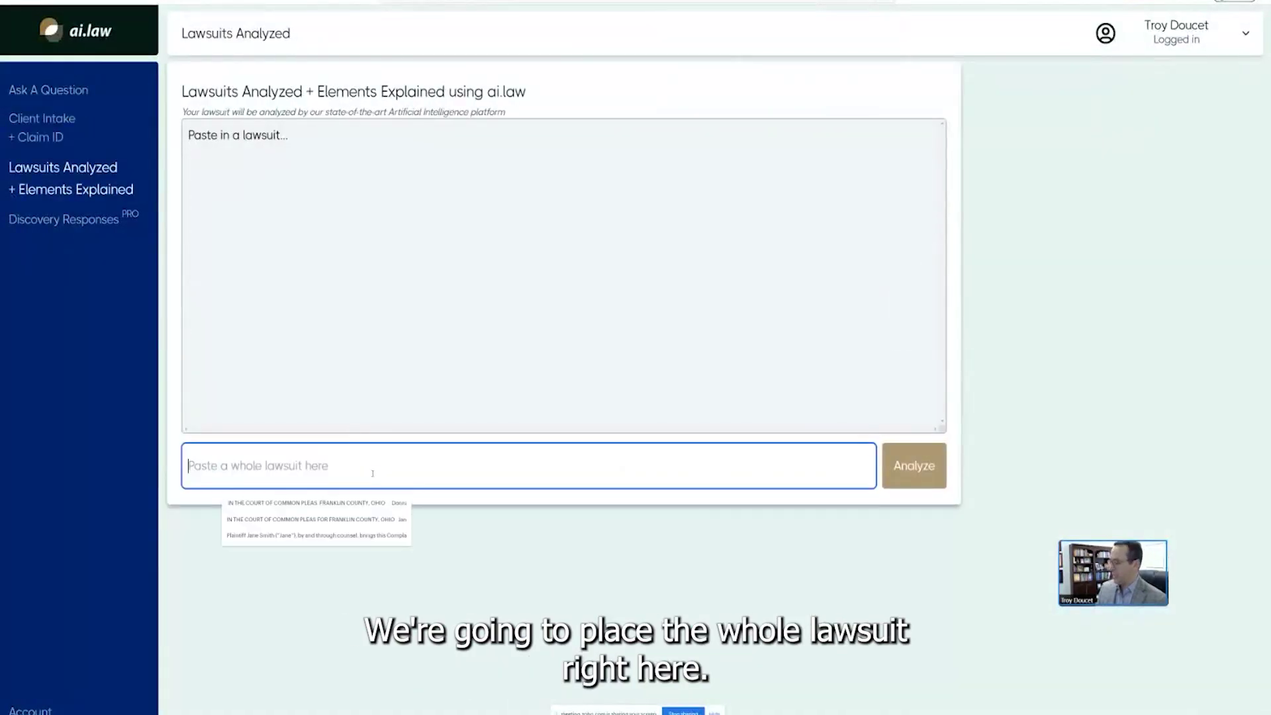
key("ctrl+v")
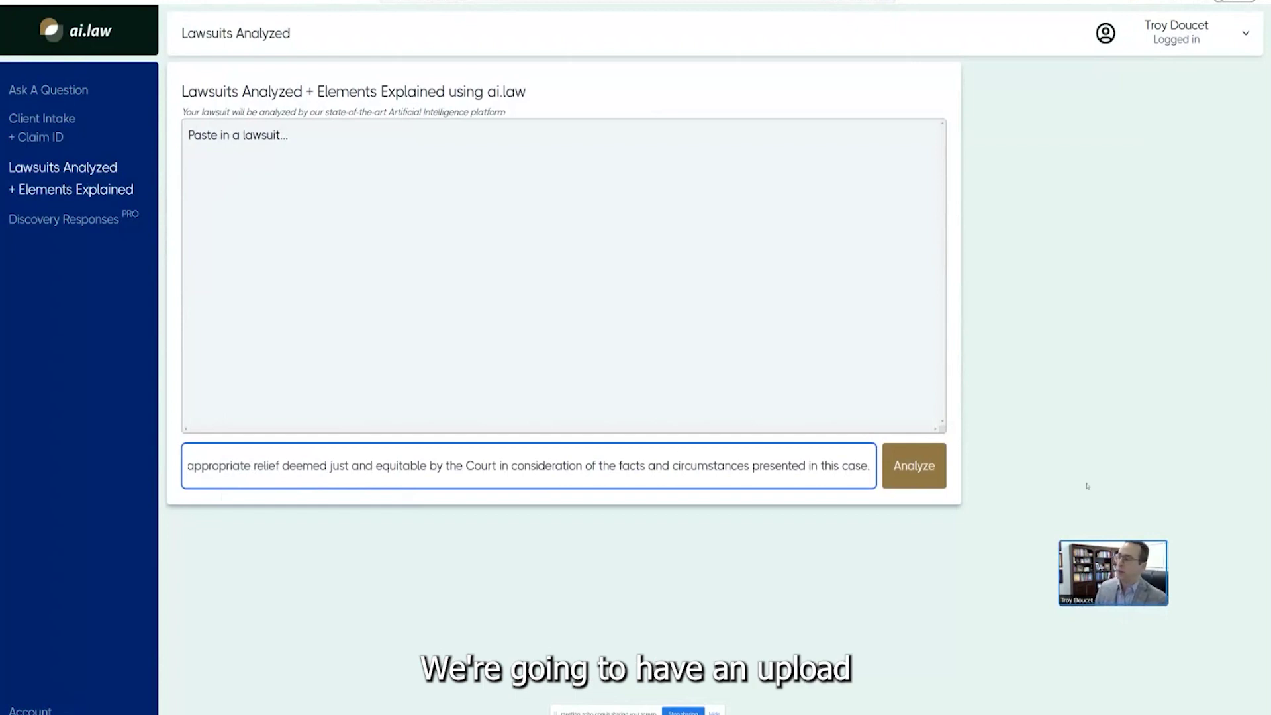
left_click(918, 474)
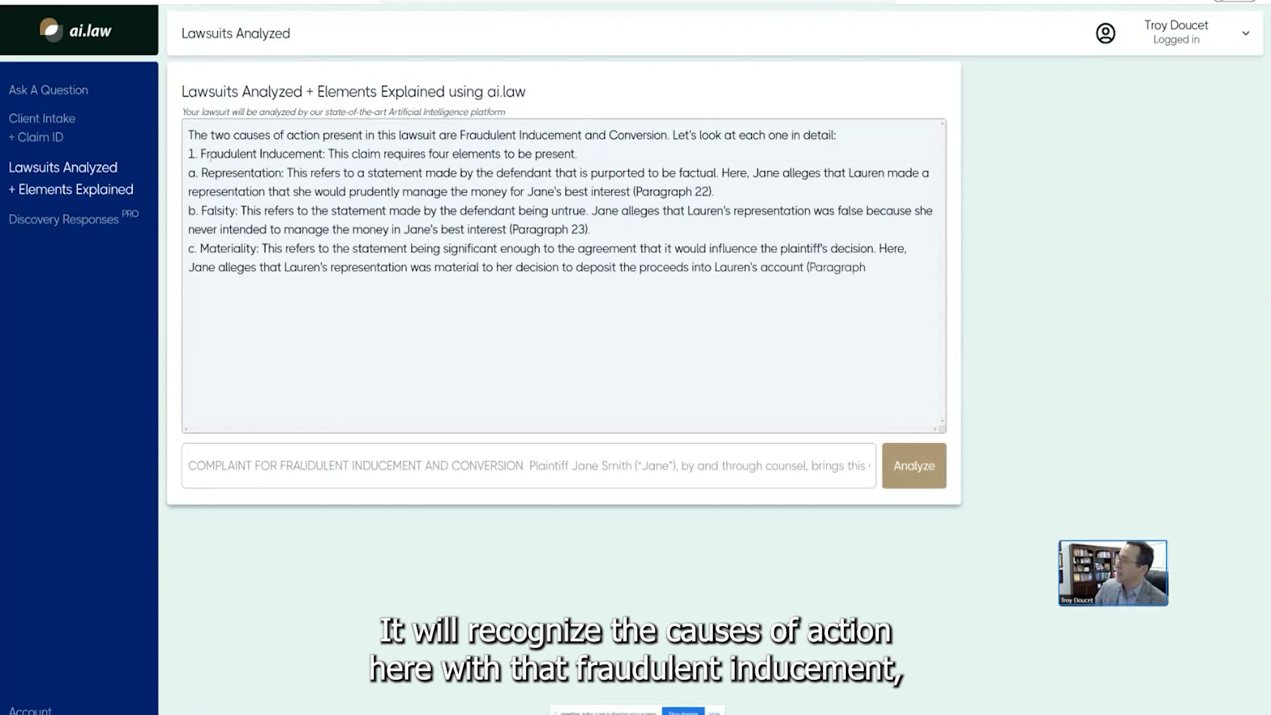
Step: Highlight the Fraudulent Inducement heading, its Representation, Falsity, Materiality and Reliance elements, and cited Paragraphs 25-26
left_click_drag(201, 154, 328, 154)
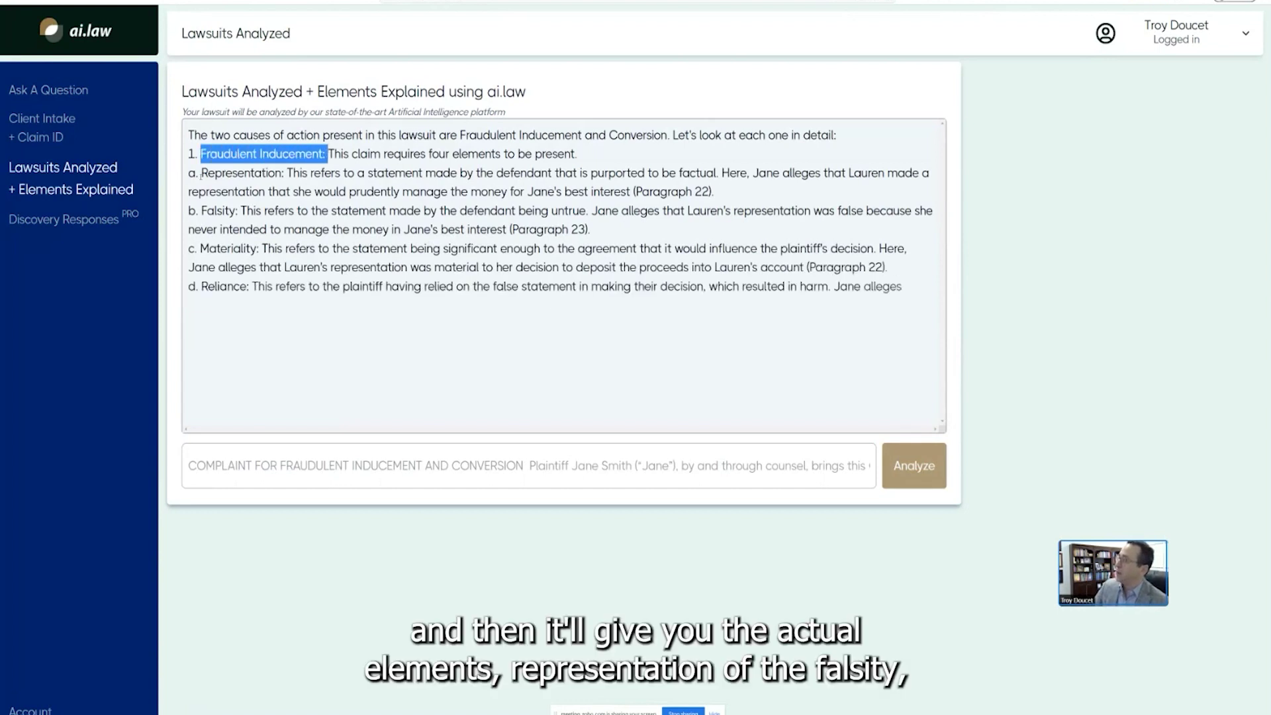
left_click_drag(201, 173, 282, 172)
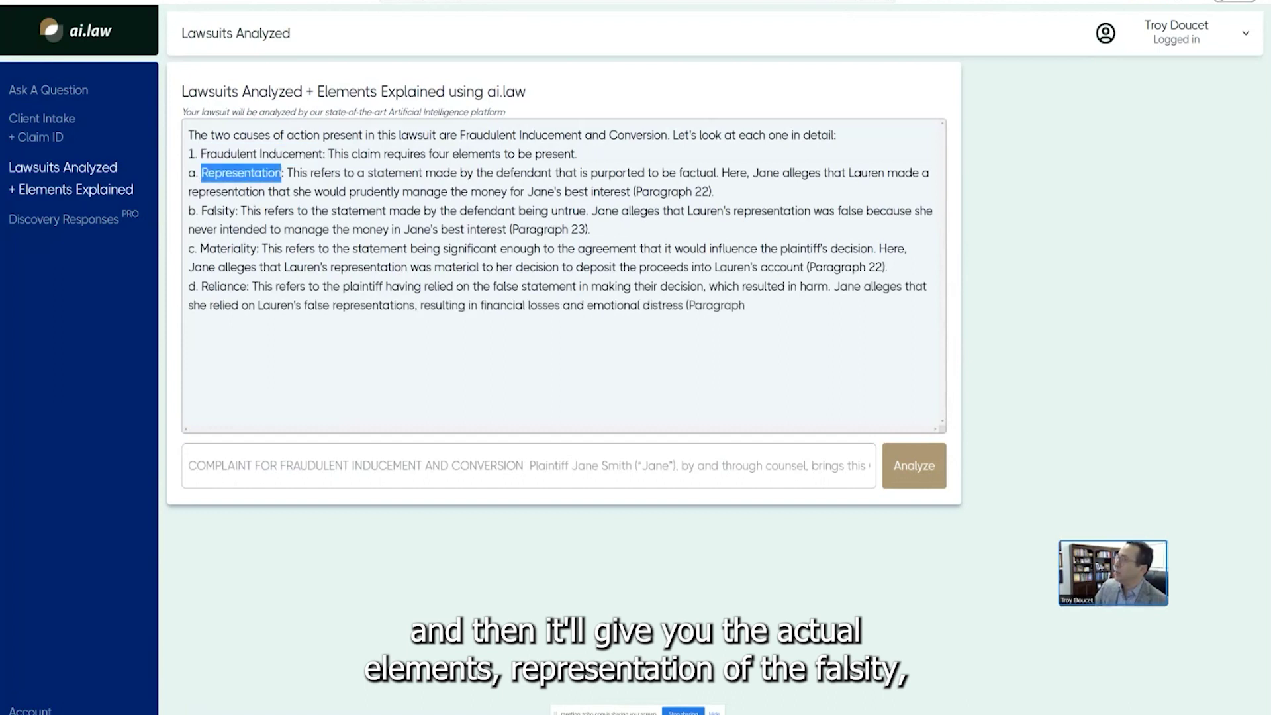
left_click_drag(201, 211, 237, 210)
left_click_drag(200, 248, 246, 248)
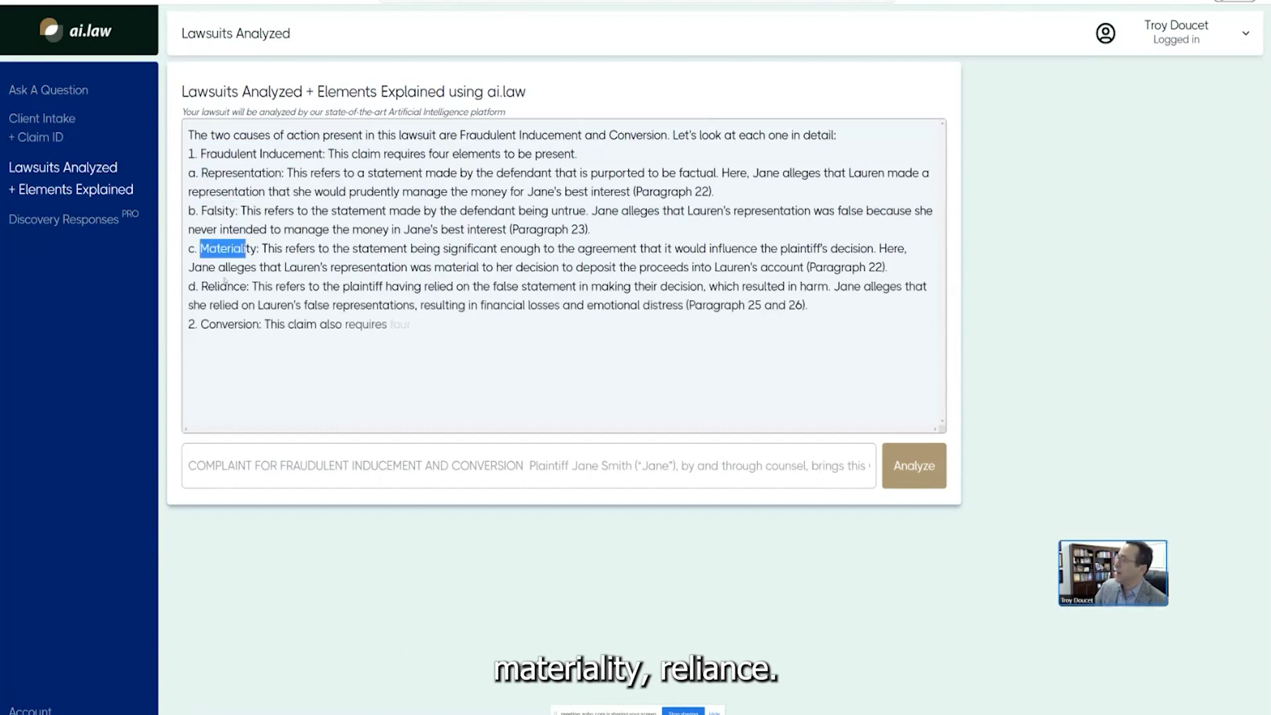
left_click_drag(201, 286, 247, 286)
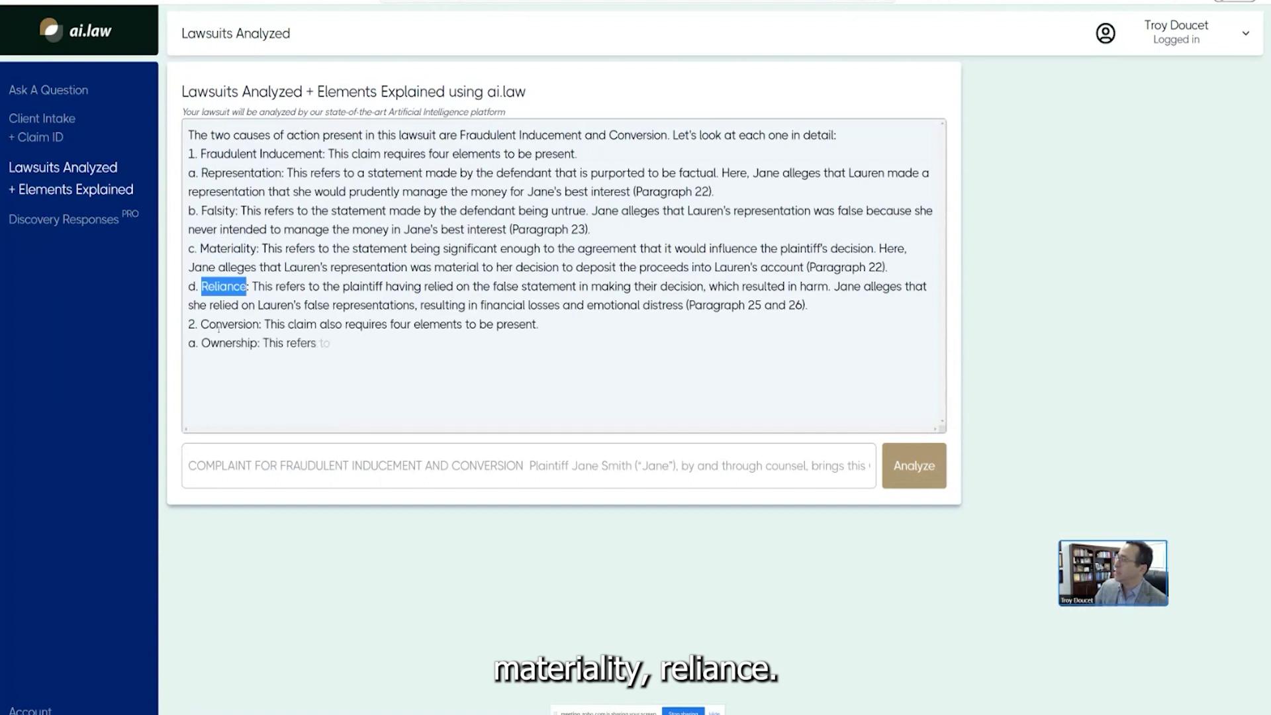
left_click_drag(249, 286, 803, 304)
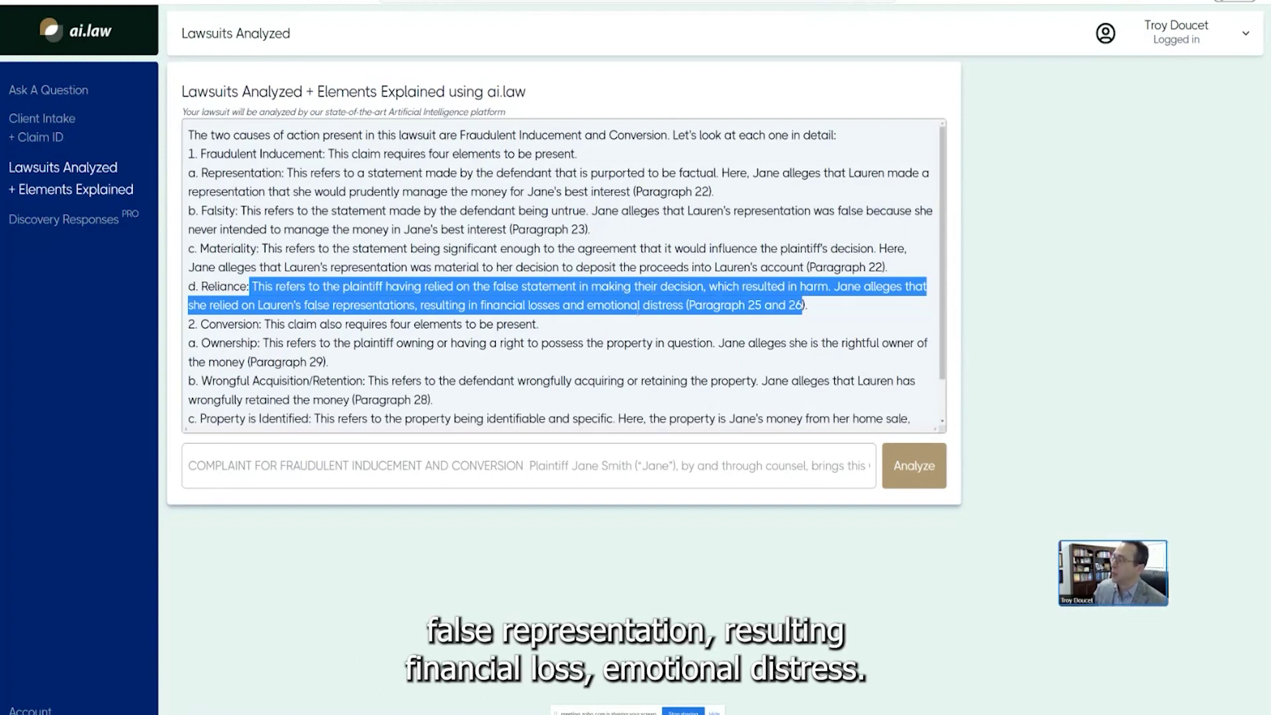
left_click(811, 306)
left_click_drag(808, 306, 688, 306)
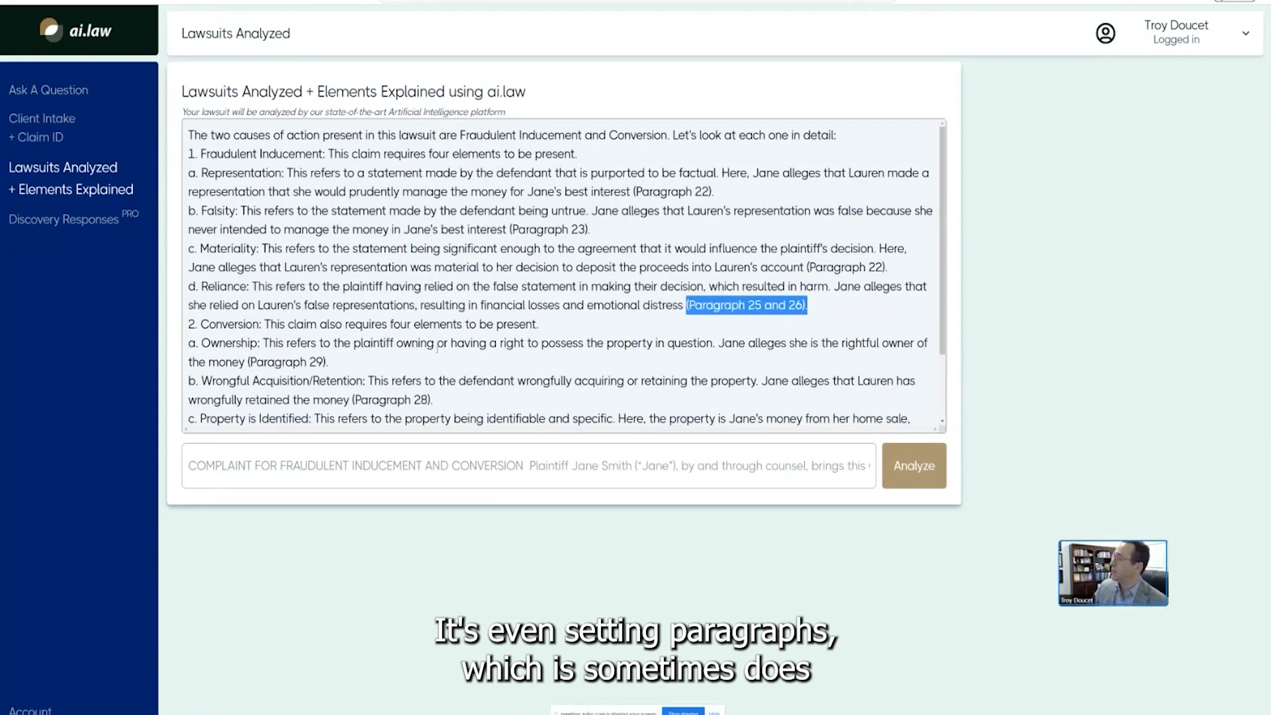
Step: Highlight the financial-losses wording, the Ownership element citing Paragraph 29 and the conclusion, then open Discovery Responses
scroll(437, 347, "down", 1)
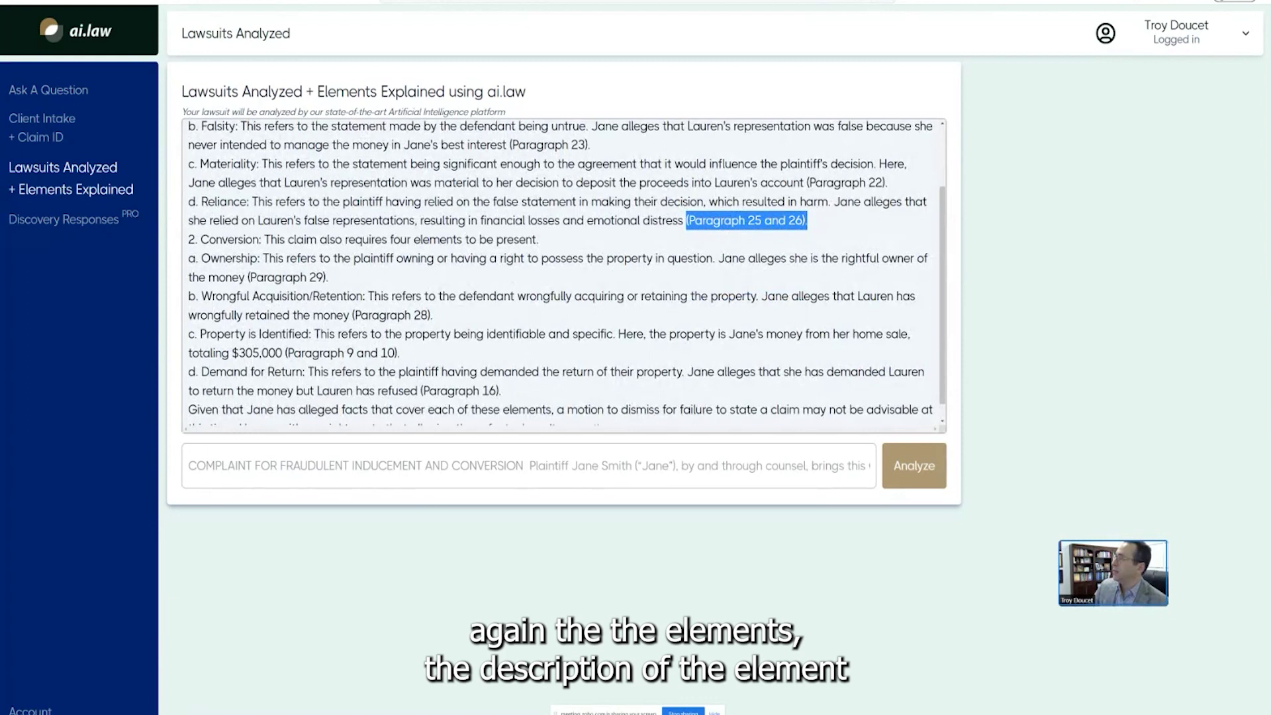
left_click_drag(275, 201, 349, 201)
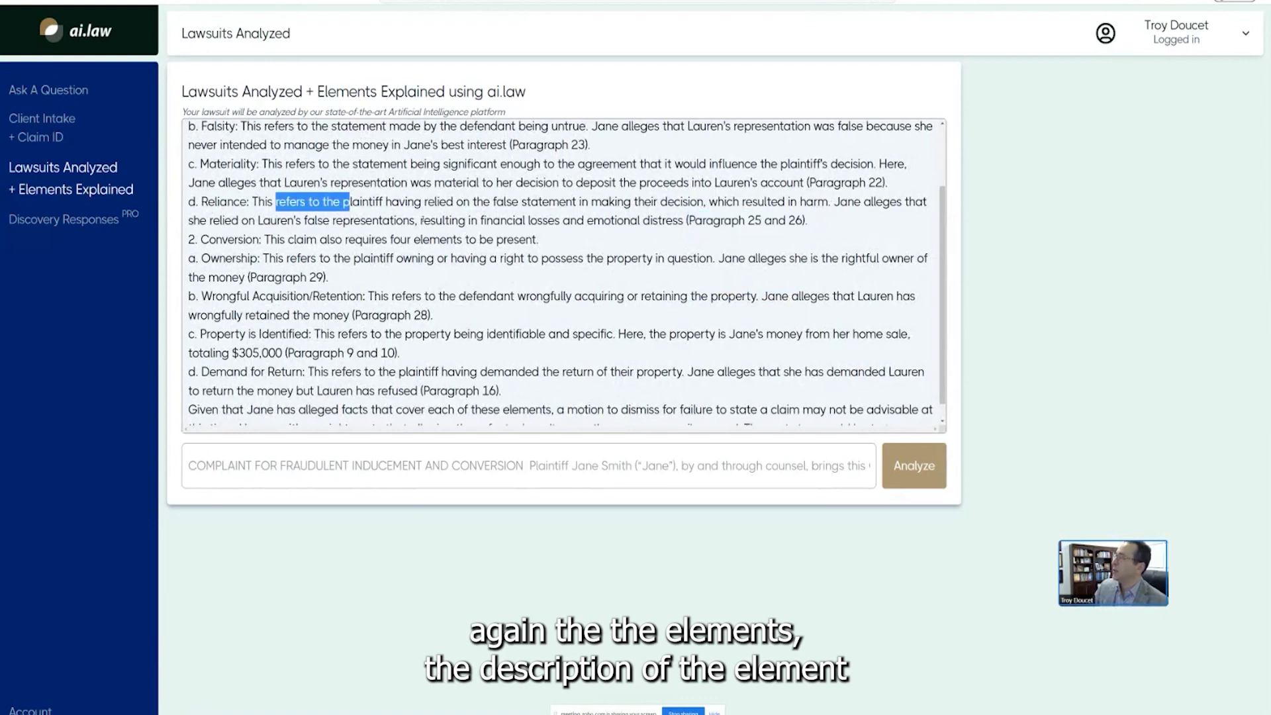
left_click_drag(422, 220, 511, 220)
left_click(512, 220)
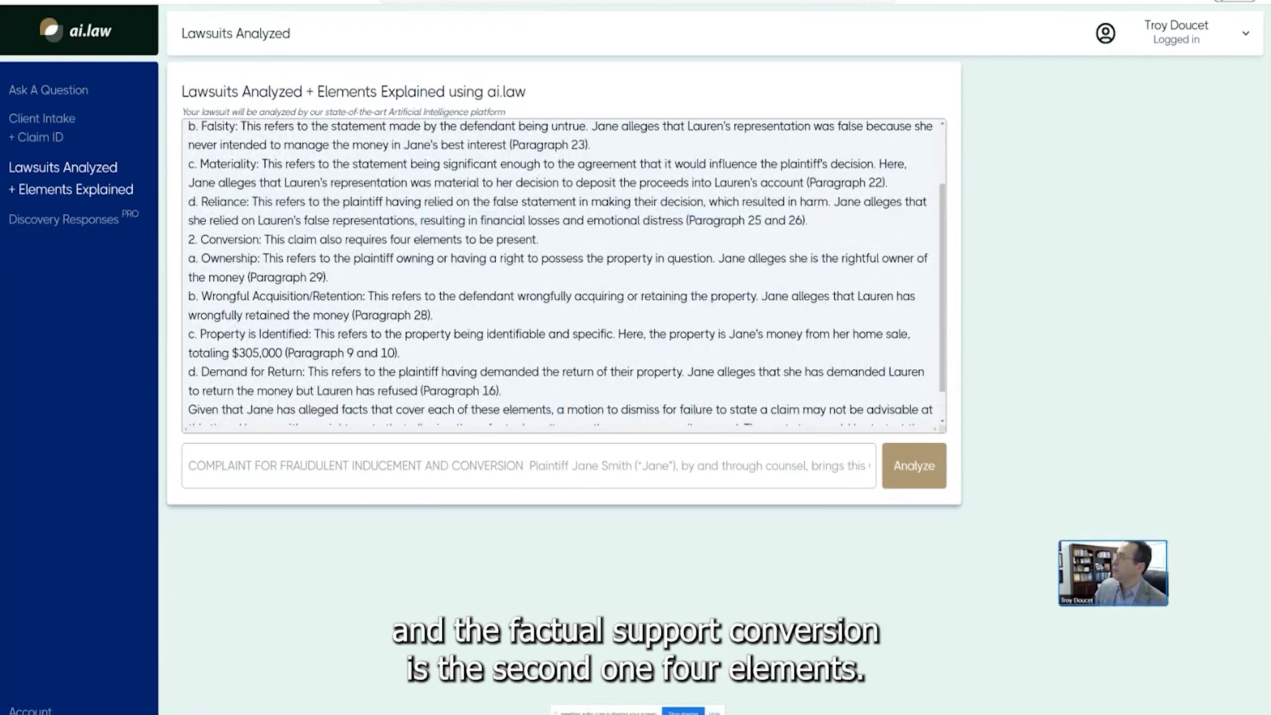
scroll(567, 271, "down", 1)
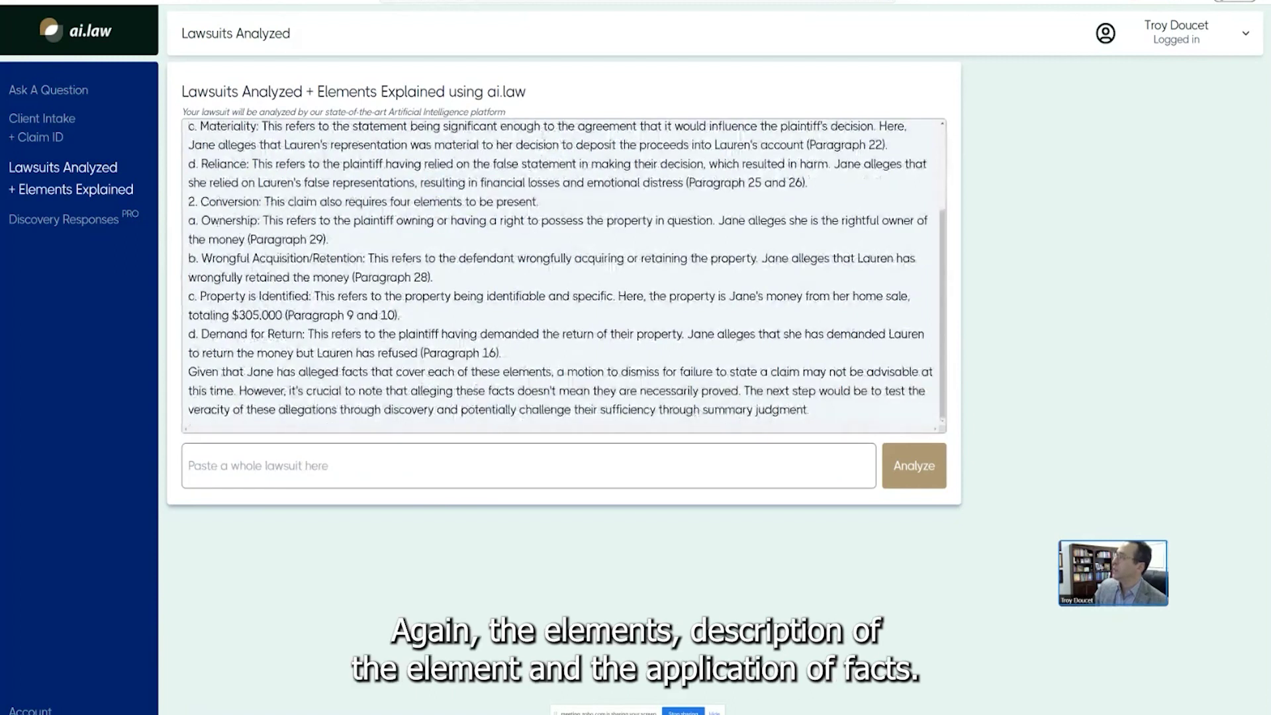
double_click(218, 222)
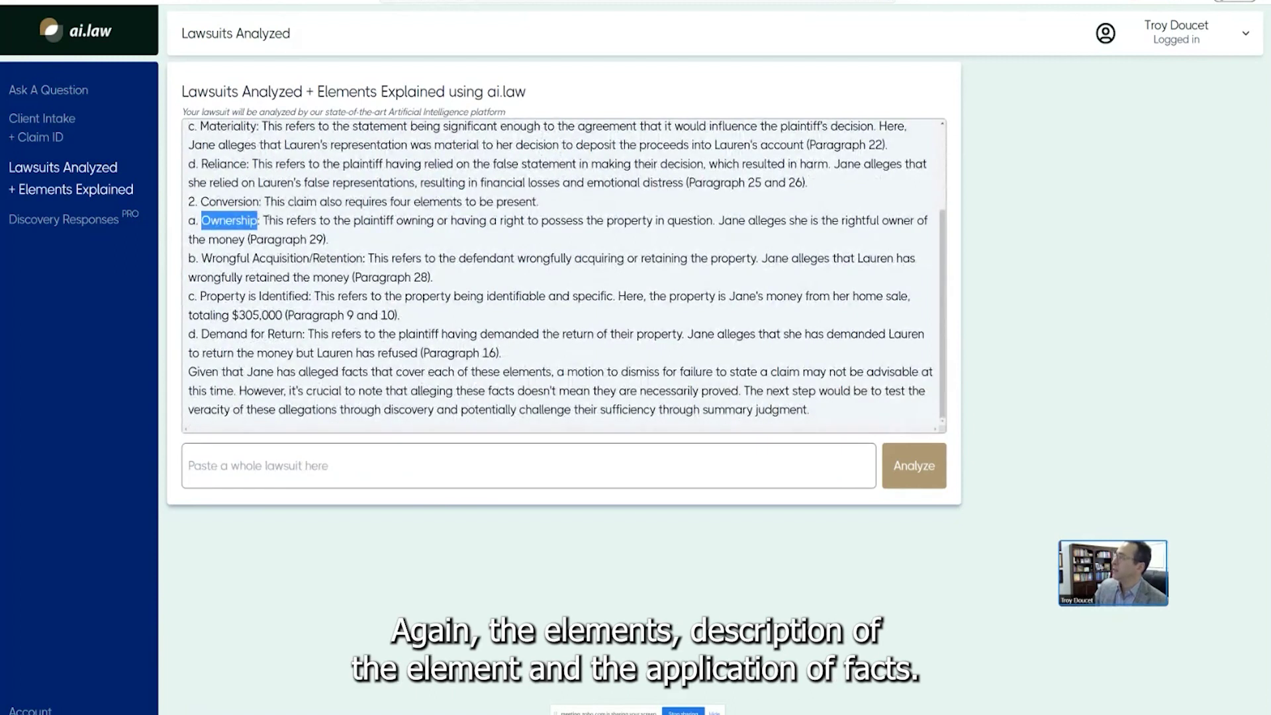
left_click_drag(264, 220, 323, 240)
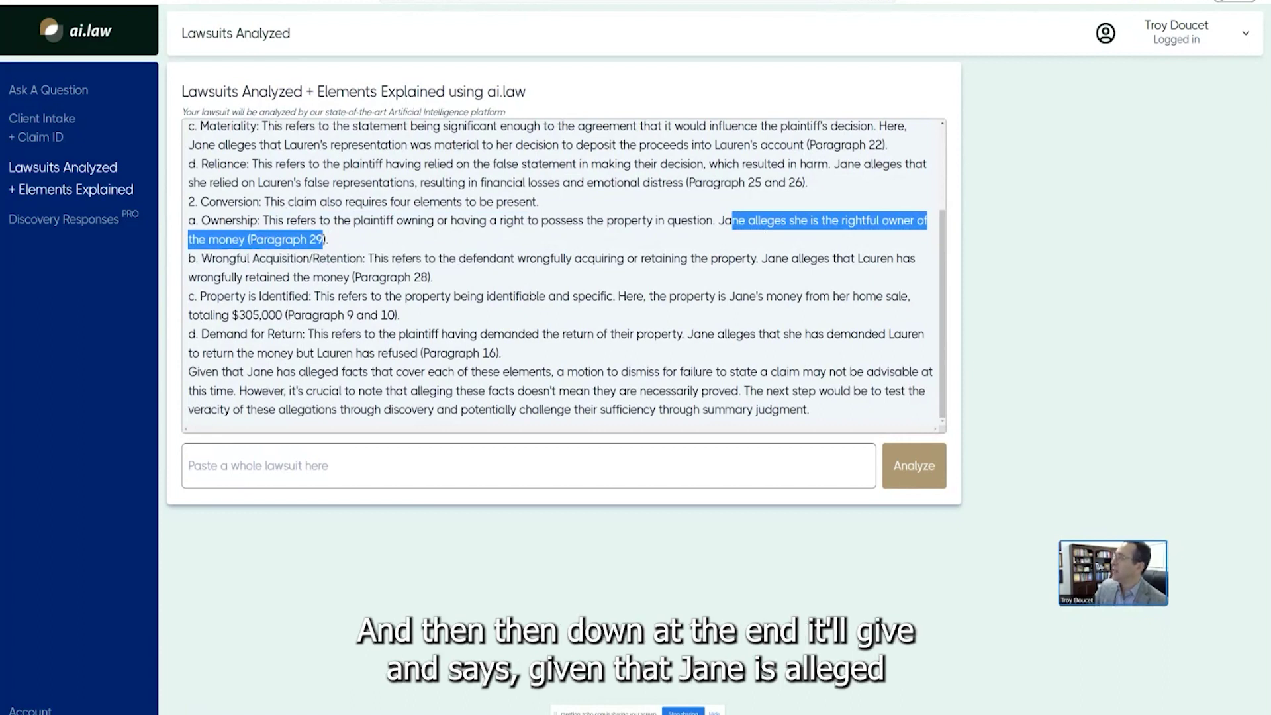
left_click_drag(188, 371, 753, 393)
left_click(750, 390)
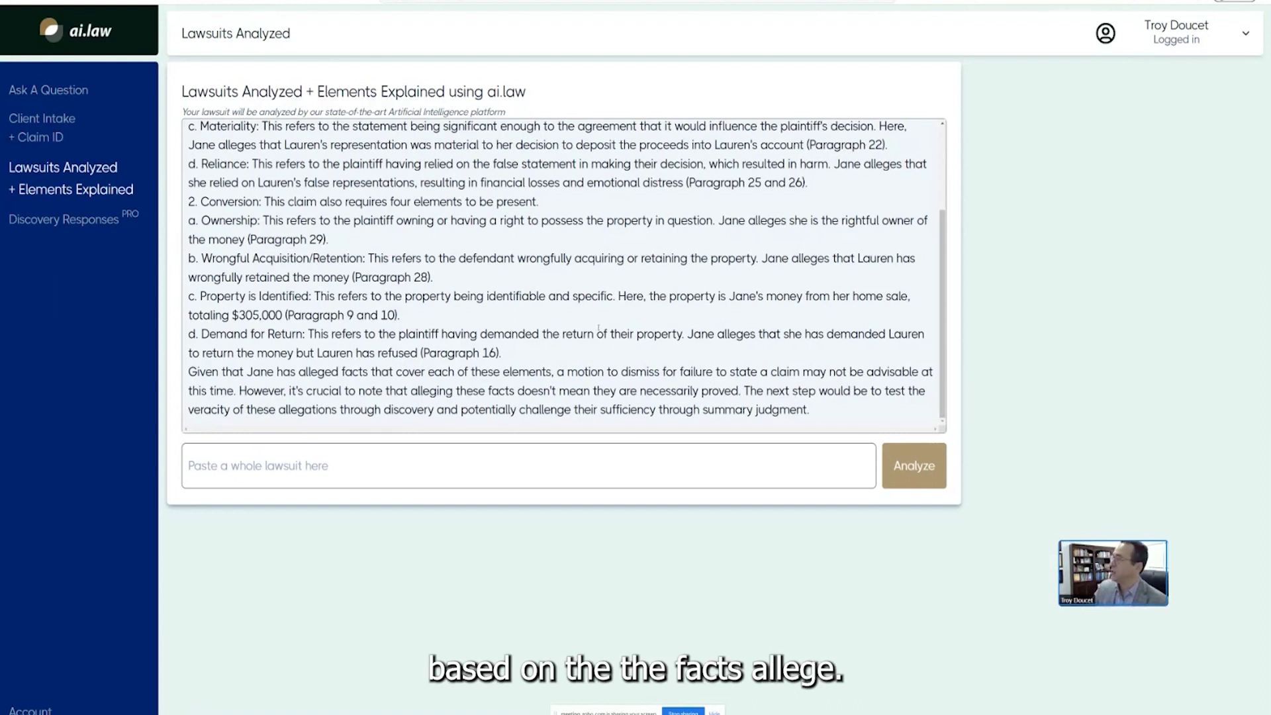
scroll(598, 329, "up", 2)
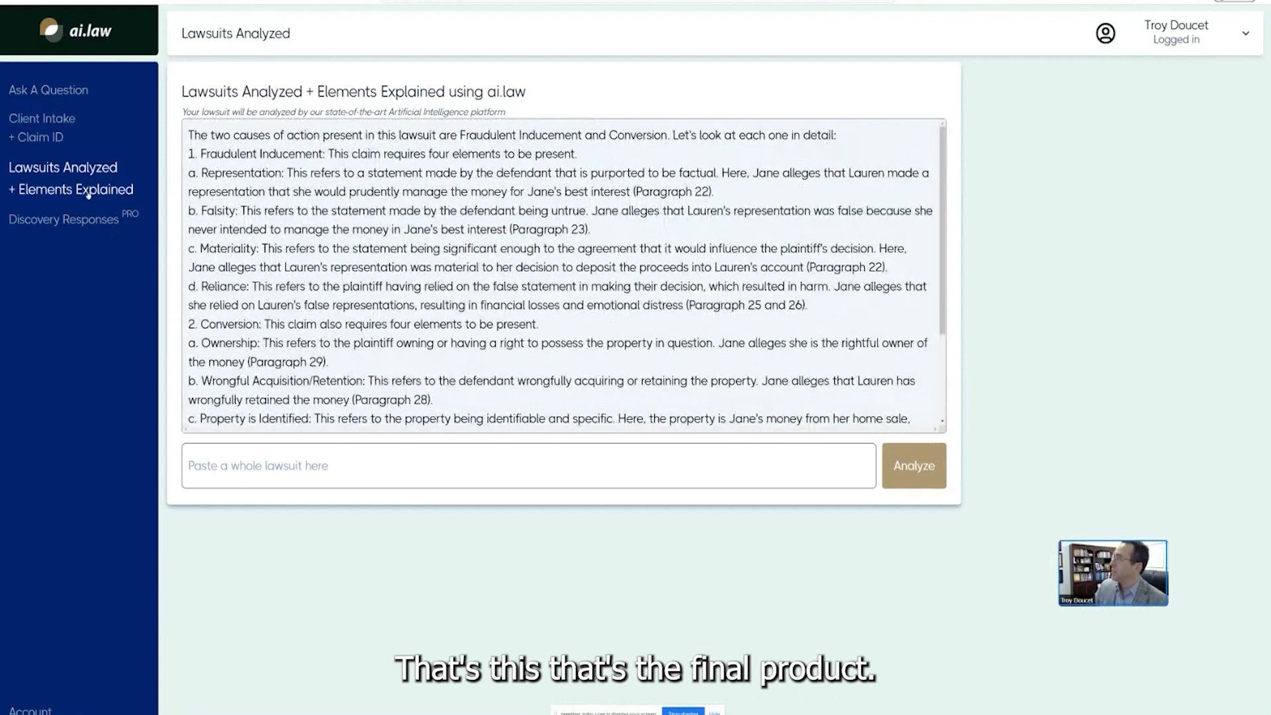
left_click(79, 223)
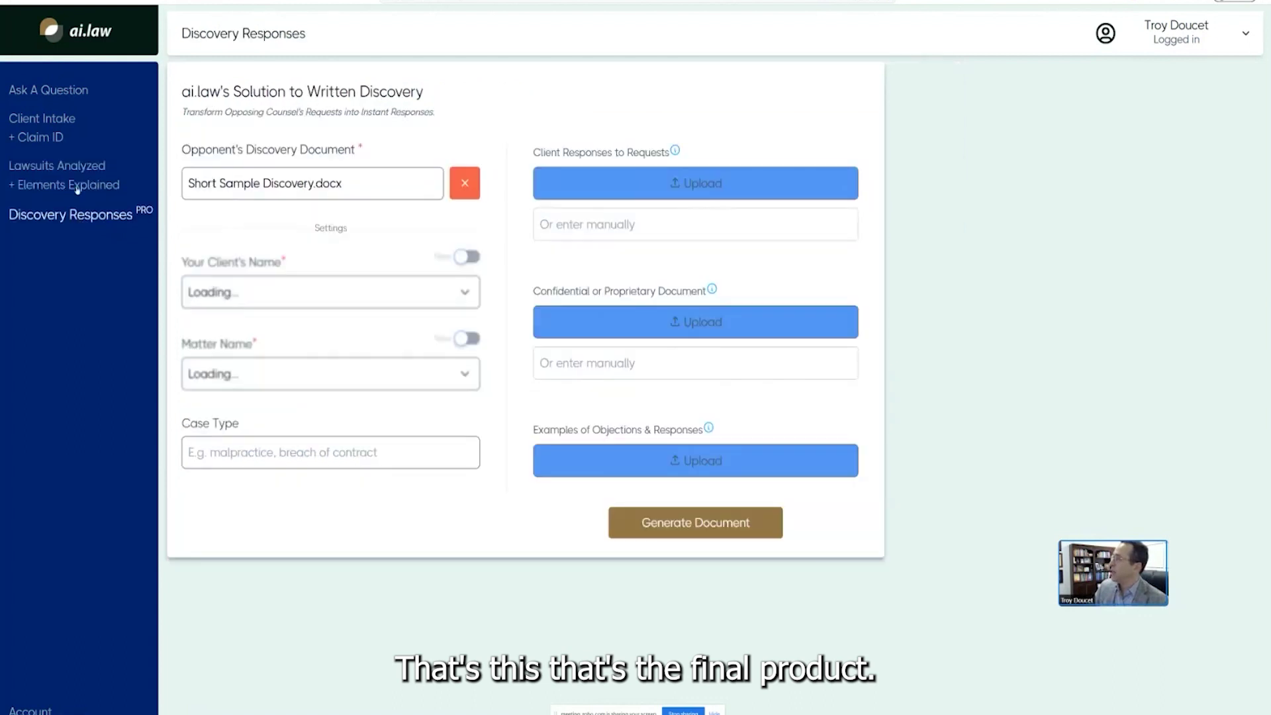
Step: Pass briefly through Ask A Question, then go to the public ai.law homepage
left_click(64, 97)
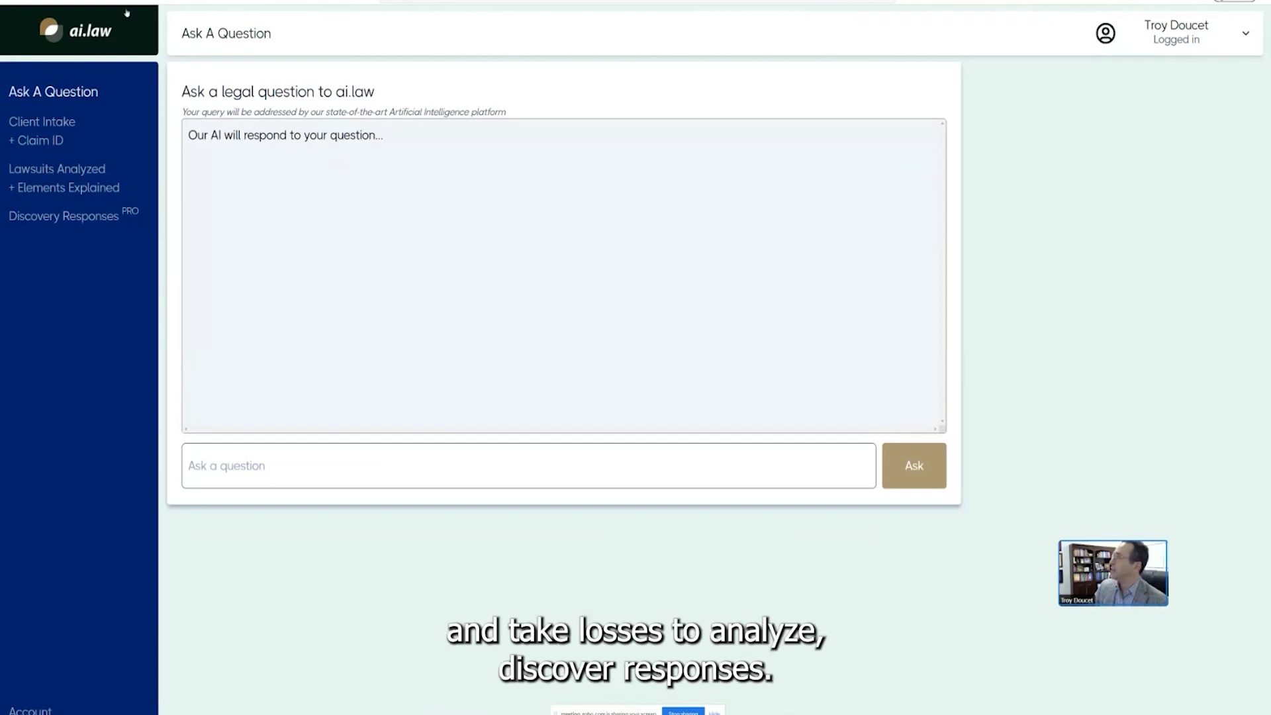
left_click(26, 30)
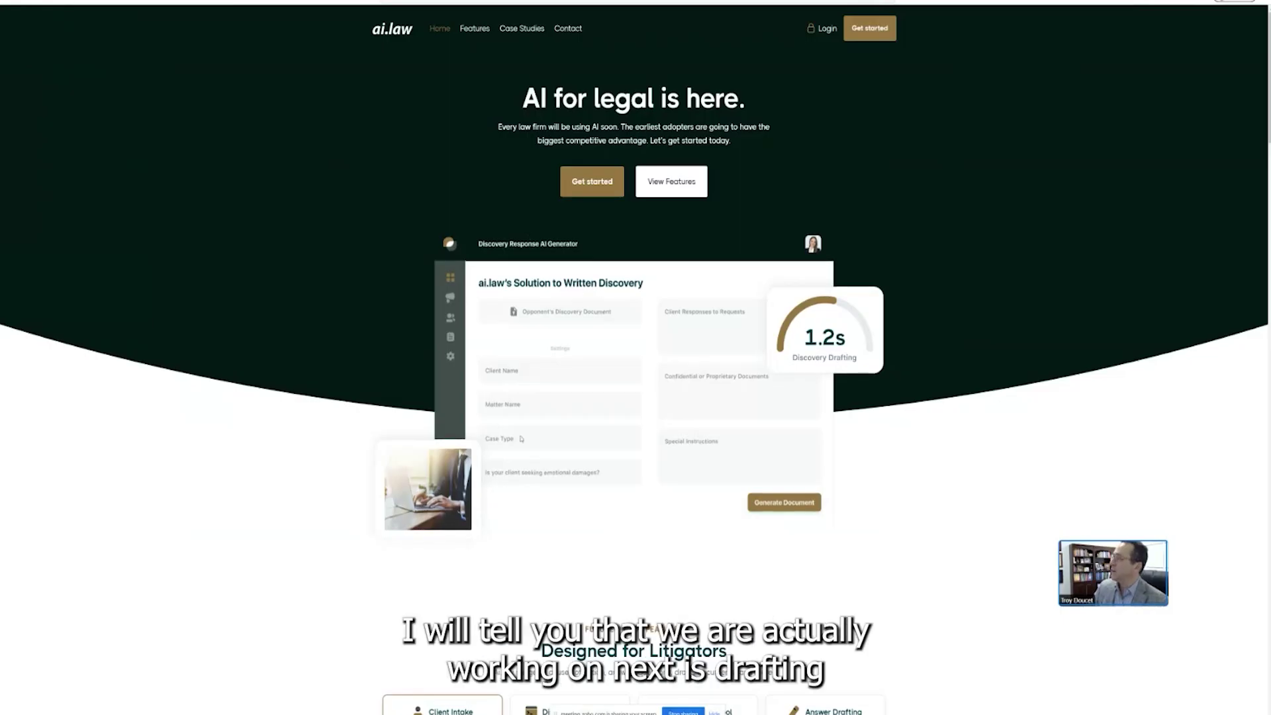
Step: Scroll through the homepage's Designed for Litigators feature buttons, then switch back to Ask A Question
scroll(701, 474, "down", 4)
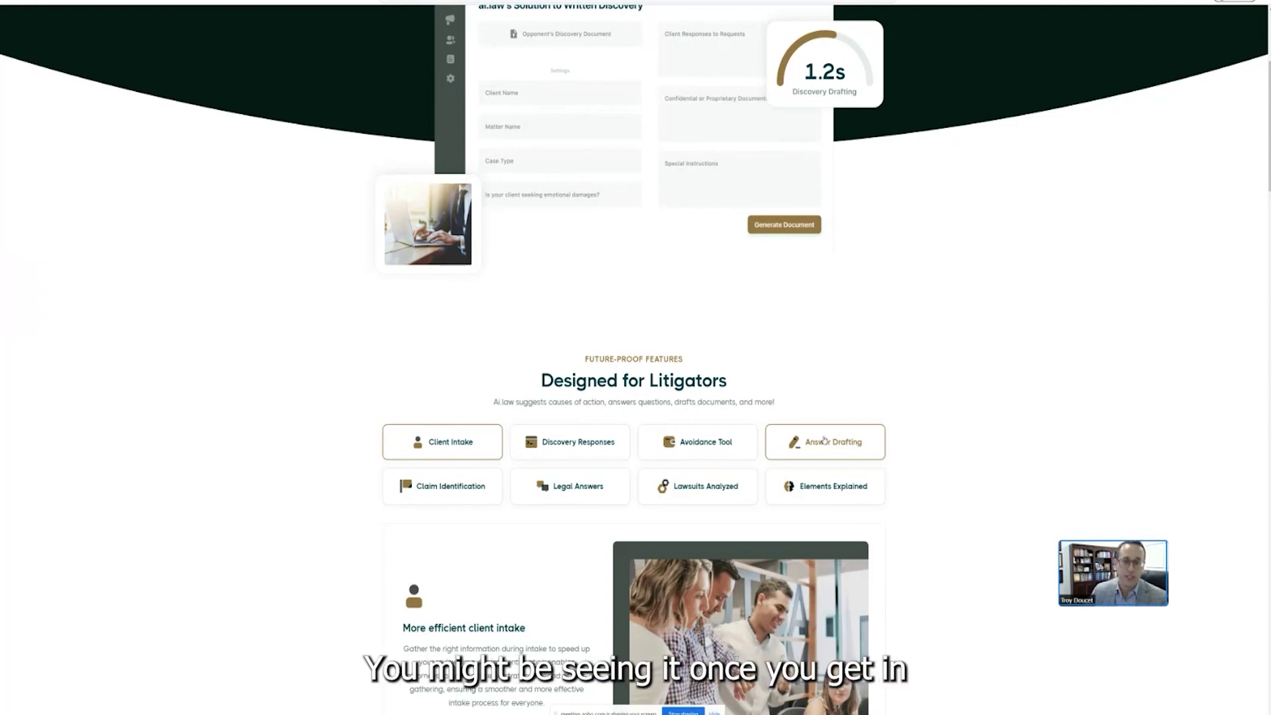
scroll(865, 390, "down", 2)
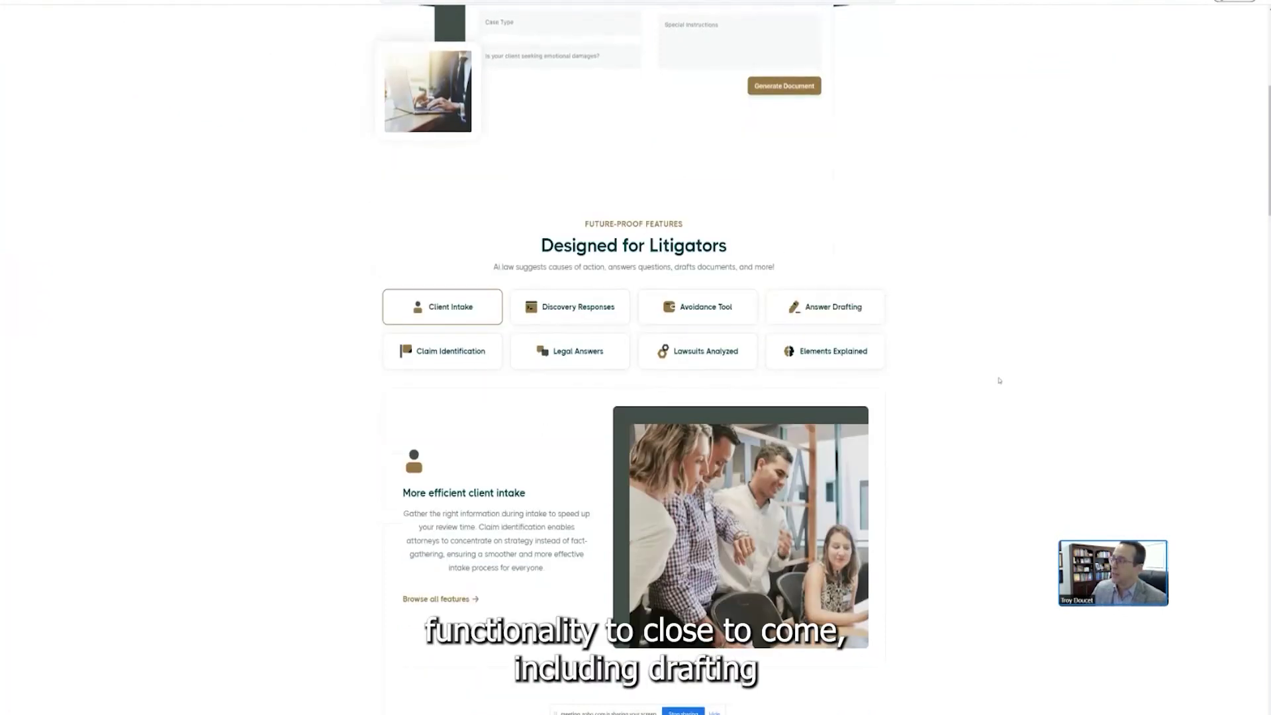
scroll(1020, 383, "up", 1)
scroll(1020, 384, "up", 2)
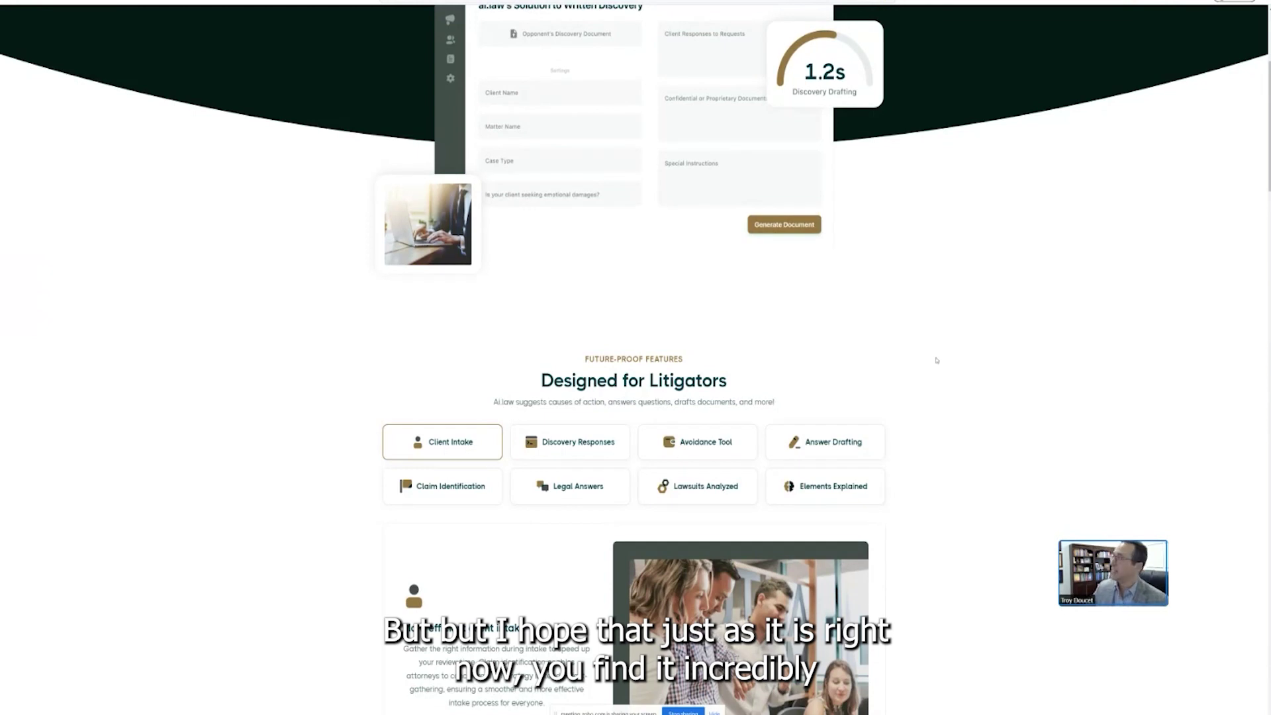
key("ctrl+Tab")
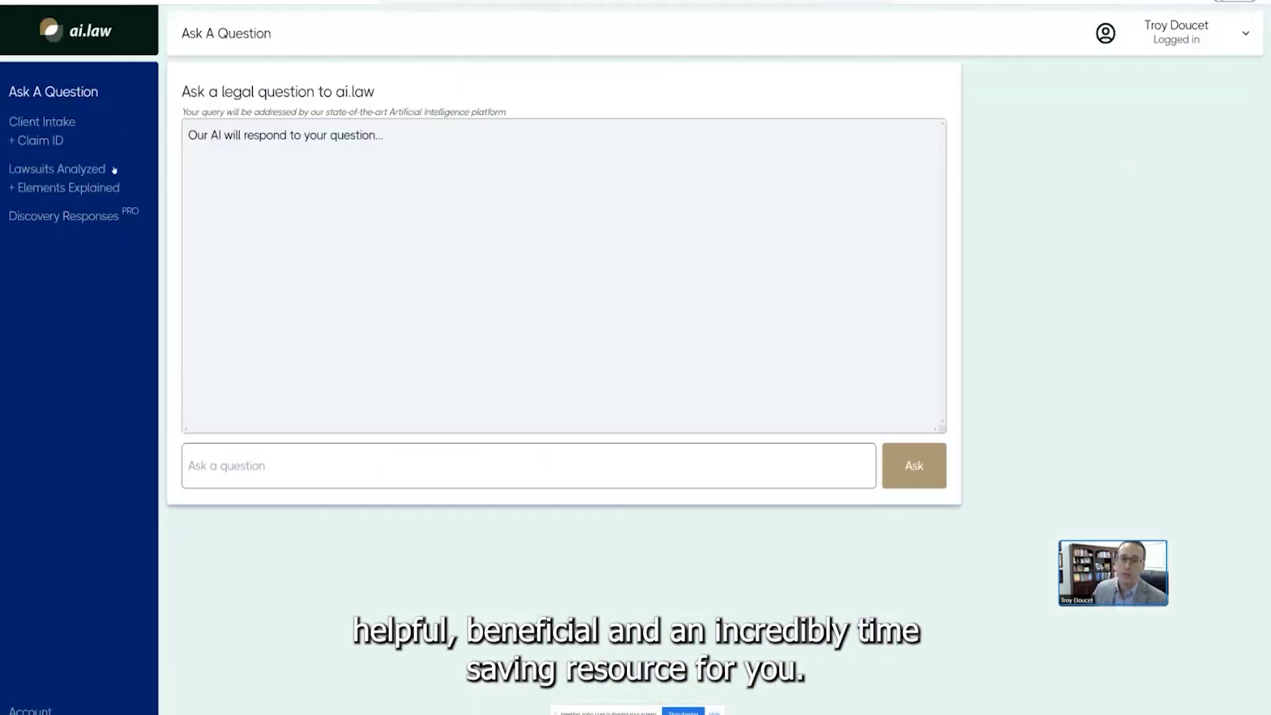